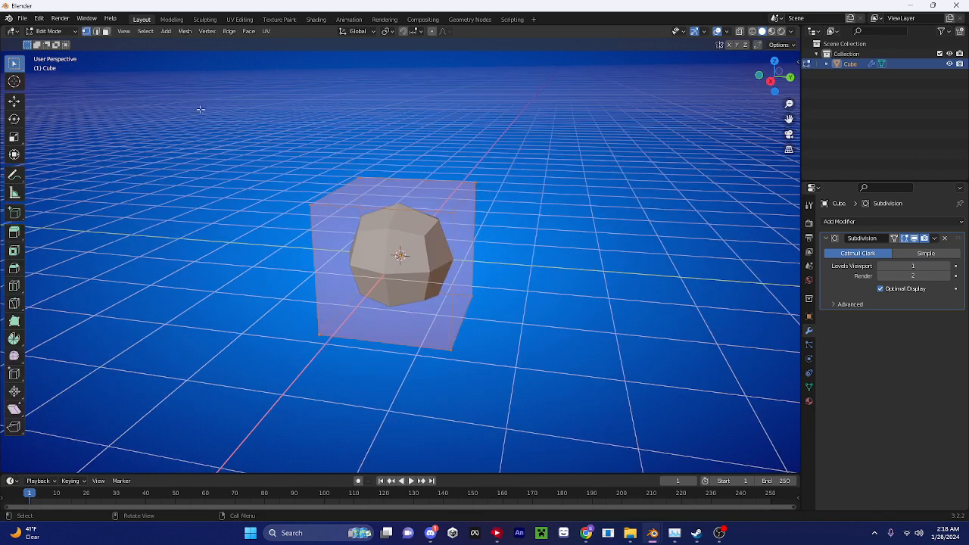
- Lower the cube's top face slightly along the Z axis with the Move tool in face selection mode
{"action": "left_click", "coordinate": [14, 101]}
{"action": "left_click", "coordinate": [364, 198]}
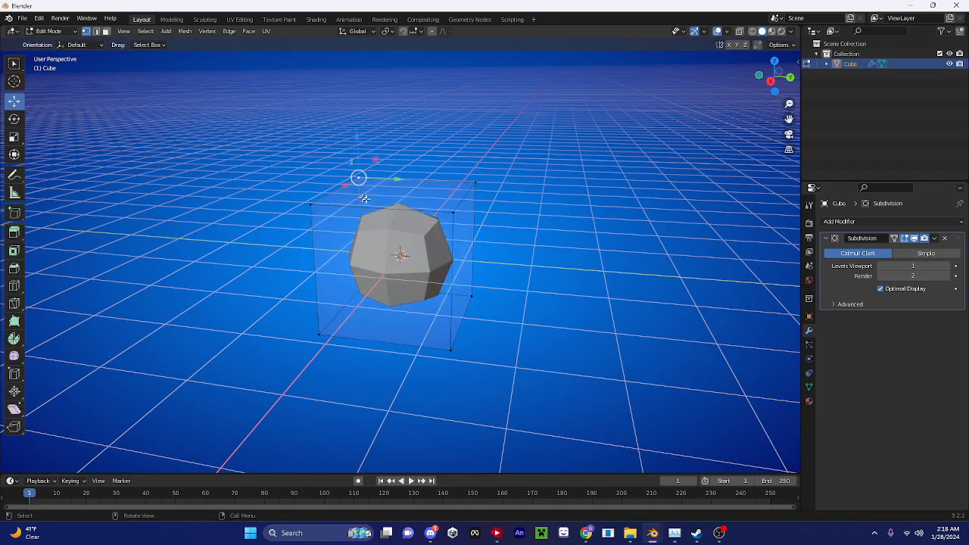
{"action": "left_click", "coordinate": [401, 174]}
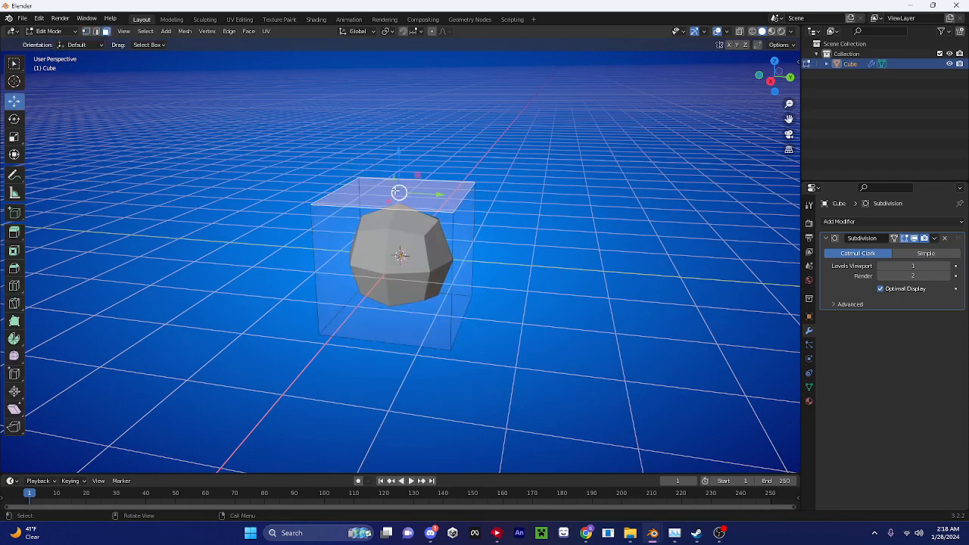
{"action": "left_click_drag", "start_coordinate": [401, 170], "coordinate": [456, 168]}
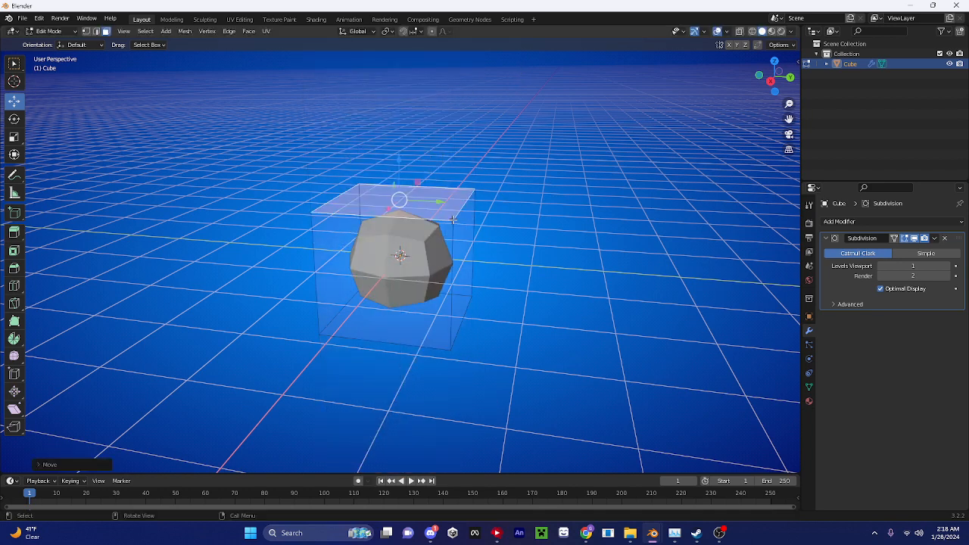
{"action": "left_click", "coordinate": [464, 236]}
{"action": "left_click_drag", "start_coordinate": [499, 265], "coordinate": [543, 265]}
{"action": "key", "text": "ctrl+z"}
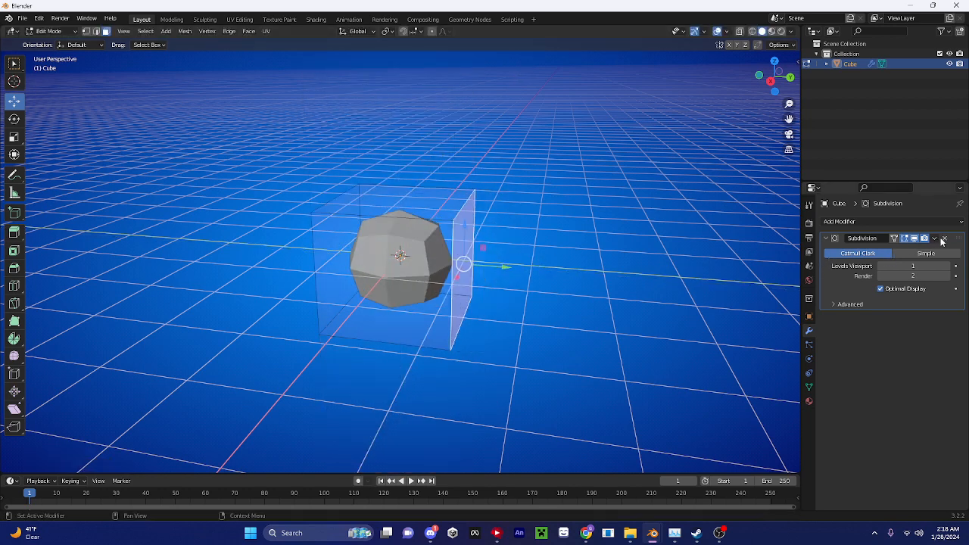
- Set the cube's subdivision level to 2, return to Object Mode and shade the object smooth
{"action": "key", "text": "ctrl+2"}
{"action": "key", "text": "Tab"}
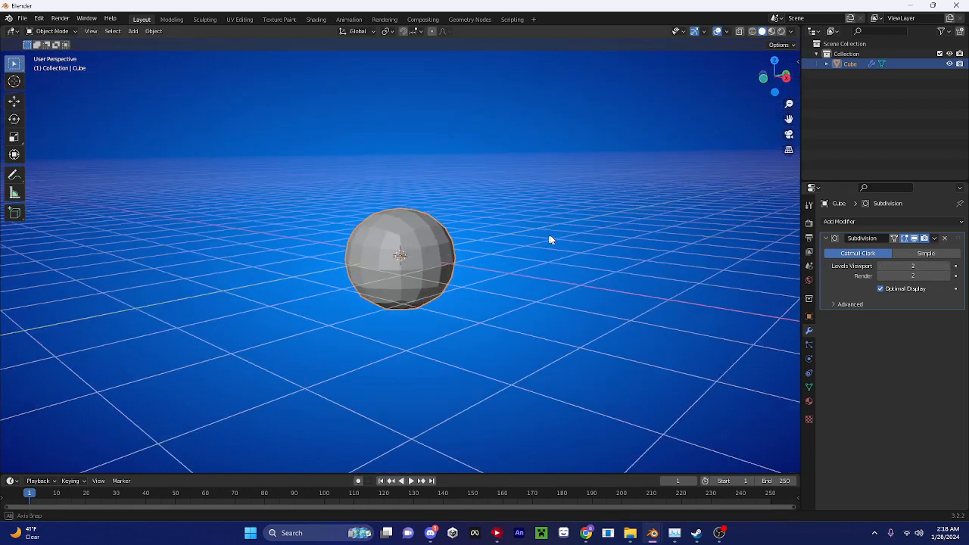
{"action": "scroll", "coordinate": [496, 250], "scroll_direction": "up", "scroll_amount": 4}
{"action": "right_click", "coordinate": [492, 244]}
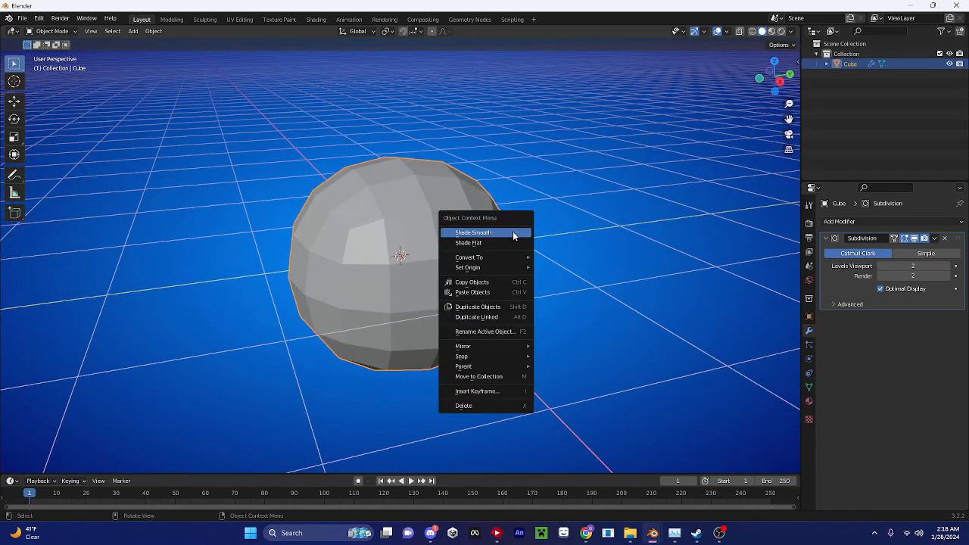
{"action": "left_click", "coordinate": [513, 231]}
- Apply the Subdivision modifier to the rounded cube
{"action": "scroll", "coordinate": [484, 237], "scroll_direction": "down", "scroll_amount": 2}
{"action": "middle_click_drag", "start_coordinate": [362, 254], "coordinate": [412, 352]}
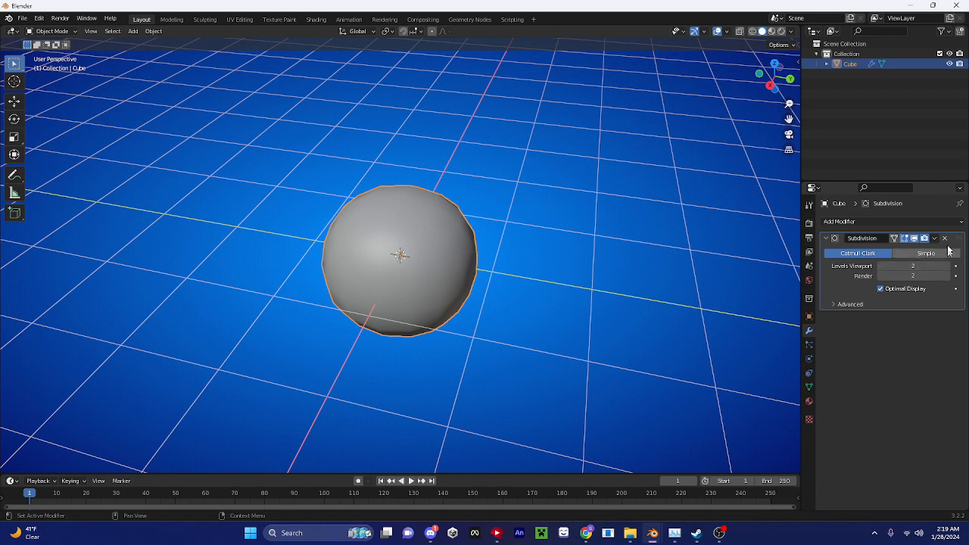
{"action": "left_click", "coordinate": [934, 237]}
{"action": "left_click", "coordinate": [932, 250]}
- Switch the rounded cube from Object Mode to Sculpt Mode
{"action": "middle_click_drag", "start_coordinate": [601, 289], "coordinate": [62, 61]}
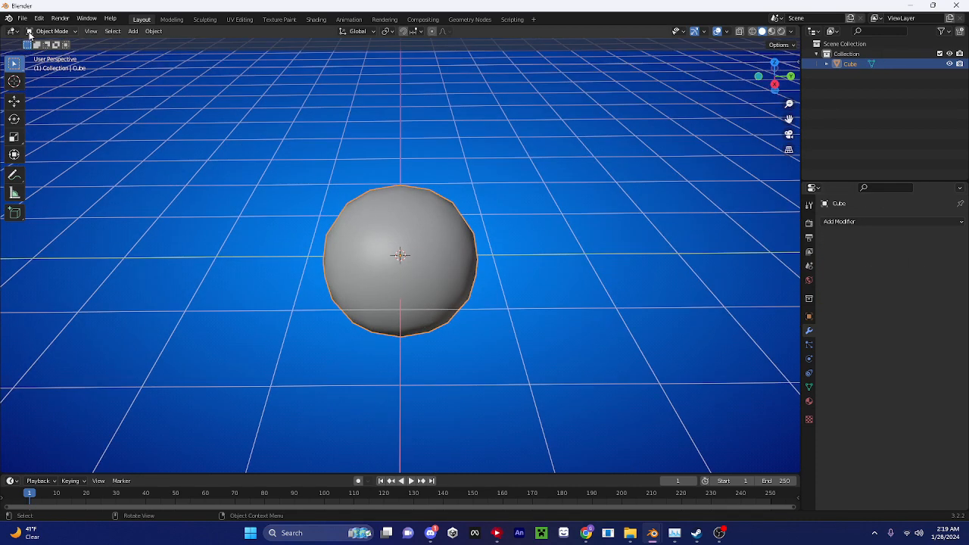
{"action": "left_click", "coordinate": [50, 31]}
{"action": "left_click", "coordinate": [49, 66]}
- Enable Dyntopo and X-axis mirror symmetry for sculpting the sphere
{"action": "middle_click_drag", "start_coordinate": [167, 197], "coordinate": [223, 255]}
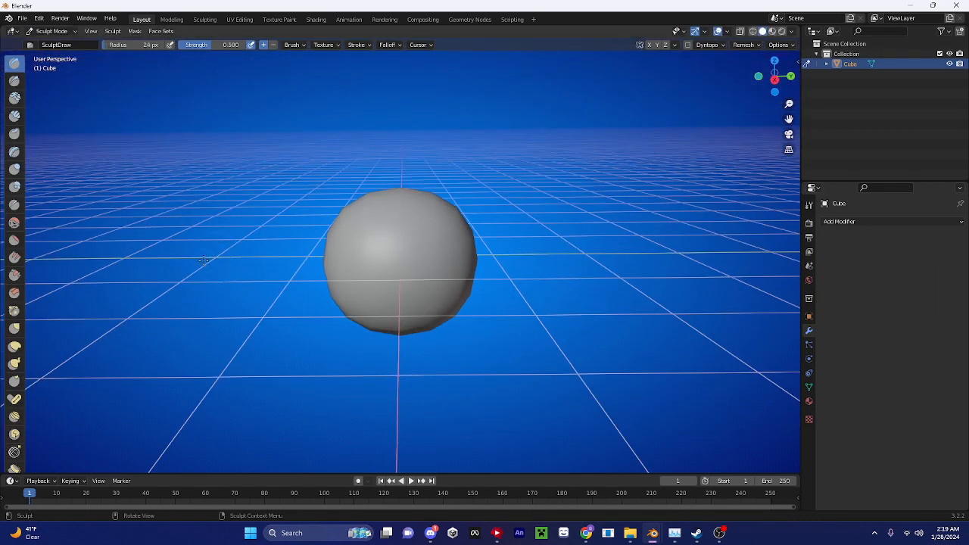
{"action": "middle_click_drag", "start_coordinate": [225, 291], "coordinate": [235, 267]}
{"action": "scroll", "coordinate": [235, 266], "scroll_direction": "up", "scroll_amount": 3}
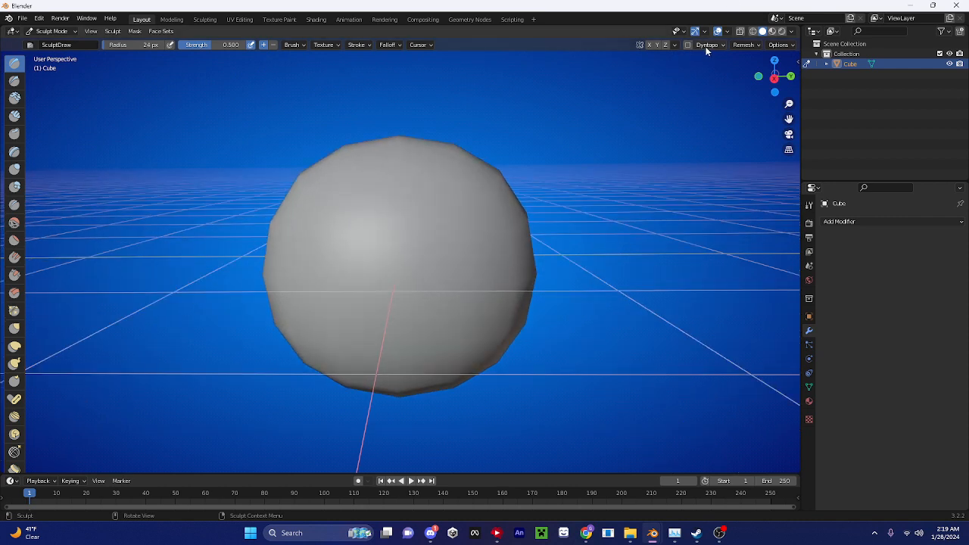
{"action": "left_click", "coordinate": [687, 46]}
{"action": "left_click", "coordinate": [659, 73]}
- Choose the Clay Strips brush and show the brush names beside their symbols
{"action": "middle_click_drag", "start_coordinate": [640, 71], "coordinate": [68, 209]}
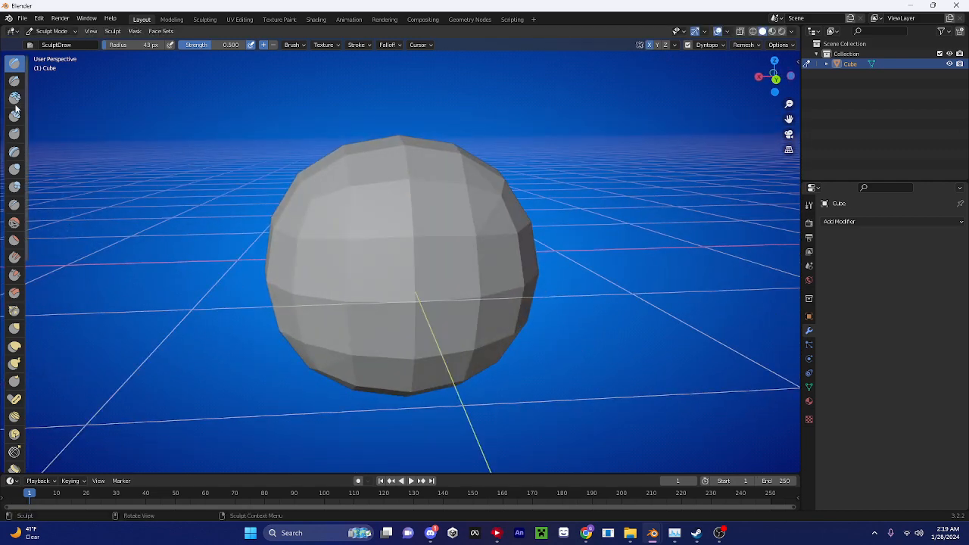
{"action": "scroll", "coordinate": [152, 232], "scroll_direction": "down", "scroll_amount": 2}
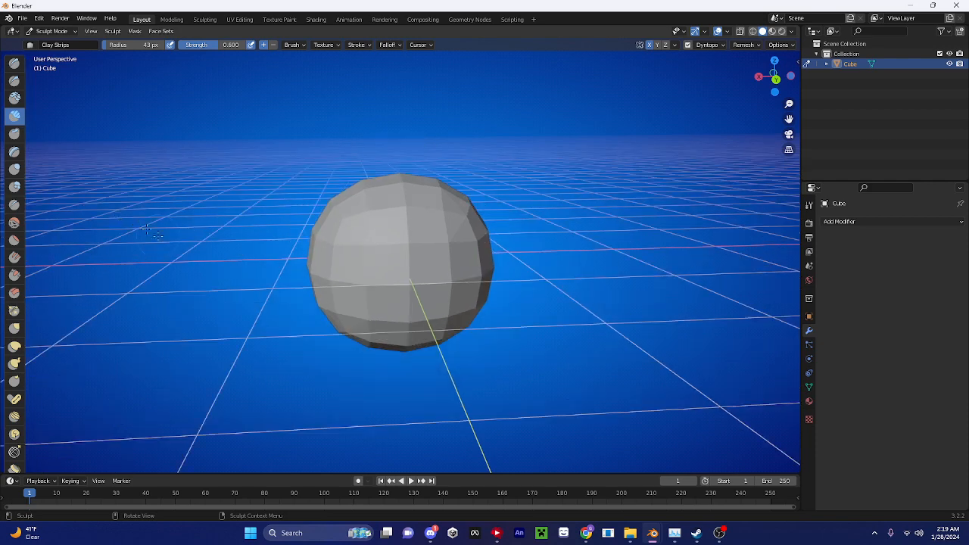
{"action": "left_click_drag", "start_coordinate": [26, 115], "coordinate": [61, 121]}
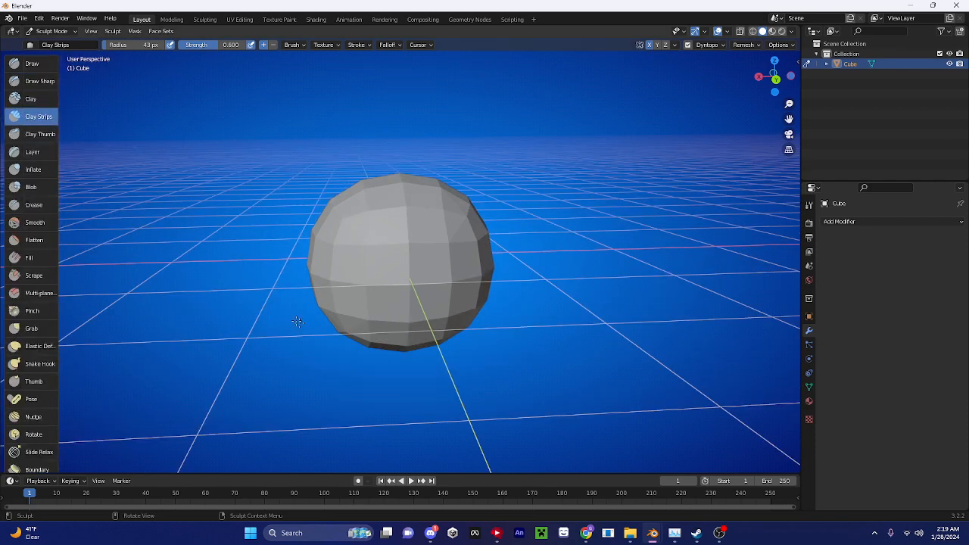
{"action": "scroll", "coordinate": [296, 321], "scroll_direction": "up", "scroll_amount": 2}
{"action": "right_click", "coordinate": [322, 297]}
{"action": "middle_click_drag", "start_coordinate": [650, 188], "coordinate": [764, 189]}
{"action": "mouse_move", "coordinate": [422, 281]}
{"action": "middle_mouse_down"}
{"action": "mouse_move", "coordinate": [336, 309]}
{"action": "mouse_move", "coordinate": [364, 325]}
{"action": "mouse_move", "coordinate": [275, 277]}
{"action": "middle_mouse_up"}
{"action": "scroll", "coordinate": [275, 277], "scroll_direction": "up", "scroll_amount": 3}
{"action": "left_click_drag", "start_coordinate": [322, 381], "coordinate": [243, 297]}
{"action": "key", "text": "ctrl+z"}
{"action": "scroll", "coordinate": [301, 147], "scroll_direction": "down", "scroll_amount": 3}
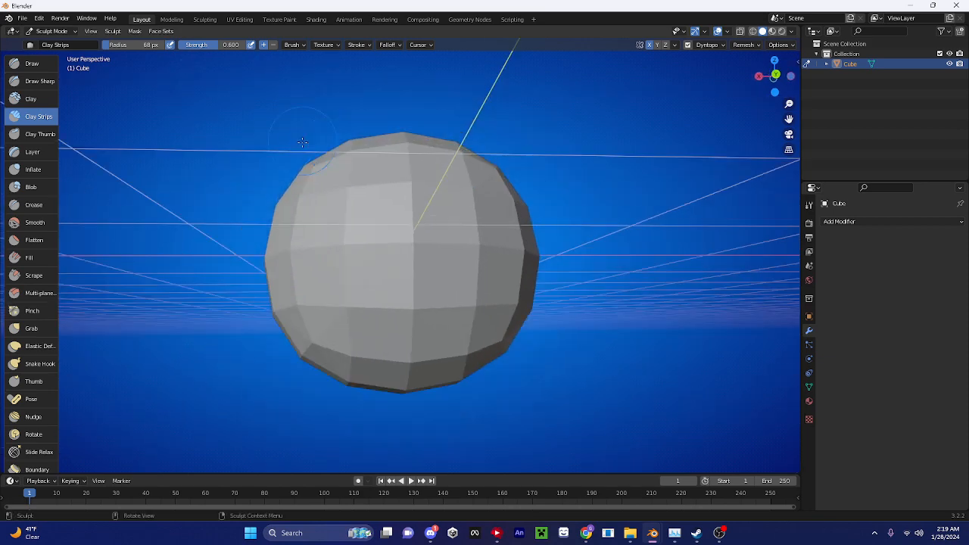
{"action": "middle_click_drag", "start_coordinate": [300, 146], "coordinate": [310, 201]}
{"action": "scroll", "coordinate": [309, 201], "scroll_direction": "up", "scroll_amount": 2}
{"action": "mouse_move", "coordinate": [291, 223]}
{"action": "left_mouse_down"}
{"action": "mouse_move", "coordinate": [377, 217]}
{"action": "mouse_move", "coordinate": [295, 214]}
{"action": "mouse_move", "coordinate": [277, 227]}
{"action": "mouse_move", "coordinate": [406, 217]}
{"action": "mouse_move", "coordinate": [414, 231]}
{"action": "left_mouse_up"}
{"action": "key", "text": "ctrl+z"}
{"action": "key", "text": "f"}
{"action": "left_click", "coordinate": [333, 214]}
{"action": "key", "text": "ctrl+z"}
- Set the Clay Strips radius to 79 px and build up mirrored brow strokes across the upper face
{"action": "key", "text": "f"}
{"action": "left_click", "coordinate": [414, 235]}
{"action": "middle_click_drag", "start_coordinate": [341, 188], "coordinate": [346, 214]}
{"action": "key", "text": "f"}
{"action": "left_click", "coordinate": [348, 215]}
{"action": "left_click_drag", "start_coordinate": [318, 216], "coordinate": [421, 204]}
{"action": "left_click_drag", "start_coordinate": [332, 189], "coordinate": [401, 203]}
- Try adding Clay Strips volume to the brows and mirrored cheeks below the eye sockets
{"action": "scroll", "coordinate": [397, 208], "scroll_direction": "down", "scroll_amount": 2}
{"action": "middle_click_drag", "start_coordinate": [375, 267], "coordinate": [379, 238]}
{"action": "scroll", "coordinate": [344, 274], "scroll_direction": "up", "scroll_amount": 2}
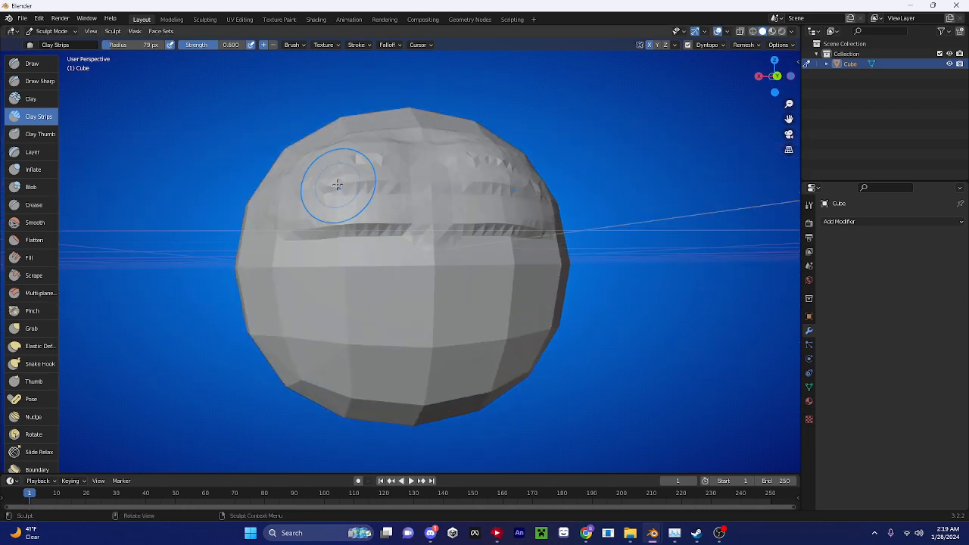
{"action": "left_click_drag", "start_coordinate": [337, 187], "coordinate": [379, 204]}
{"action": "mouse_move", "coordinate": [269, 244]}
{"action": "left_mouse_down"}
{"action": "mouse_move", "coordinate": [281, 282]}
{"action": "mouse_move", "coordinate": [341, 267]}
{"action": "mouse_move", "coordinate": [342, 279]}
{"action": "mouse_move", "coordinate": [385, 275]}
{"action": "left_mouse_up"}
- Try sculpting a nose bridge, nose tip and upper lip down the face's centre with Clay Strips at 56 px radius
{"action": "scroll", "coordinate": [404, 270], "scroll_direction": "down", "scroll_amount": 3}
{"action": "middle_click_drag", "start_coordinate": [404, 270], "coordinate": [386, 258]}
{"action": "key", "text": "f"}
{"action": "left_click", "coordinate": [341, 283]}
{"action": "scroll", "coordinate": [372, 270], "scroll_direction": "up", "scroll_amount": 3}
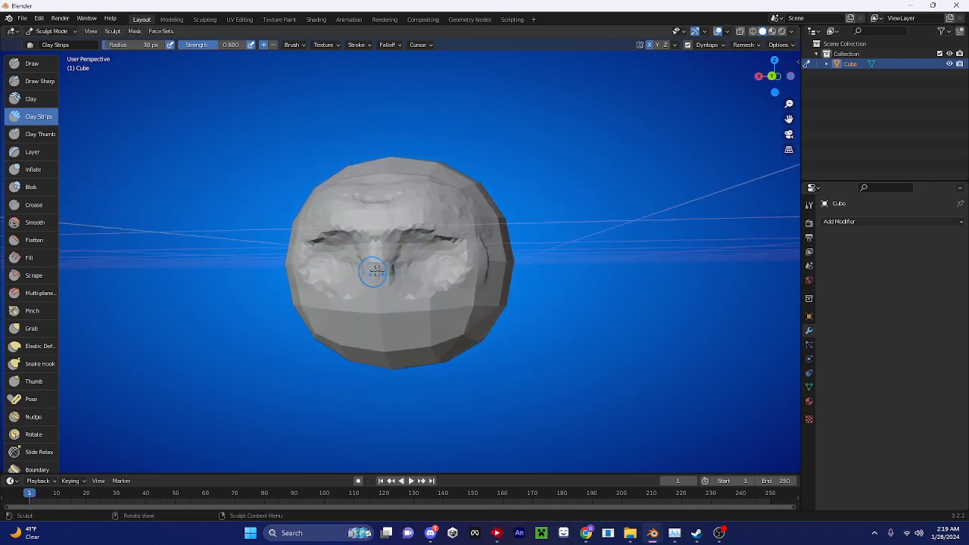
{"action": "left_click_drag", "start_coordinate": [400, 205], "coordinate": [401, 324]}
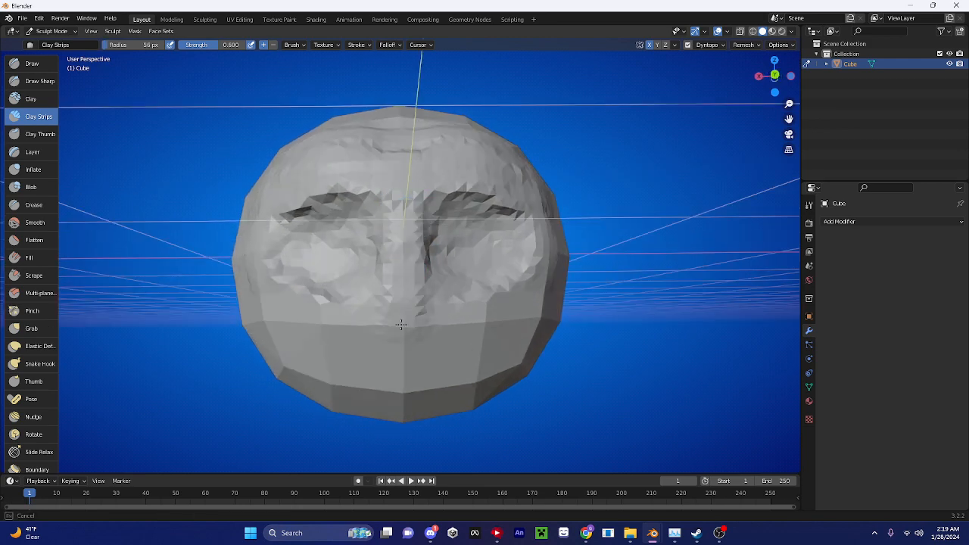
{"action": "left_click_drag", "start_coordinate": [341, 318], "coordinate": [432, 323]}
{"action": "left_click_drag", "start_coordinate": [361, 323], "coordinate": [401, 254]}
- Try building up the chin with Clay Strips at 52 px radius and carving inward below the mouth
{"action": "scroll", "coordinate": [402, 162], "scroll_direction": "down", "scroll_amount": 3}
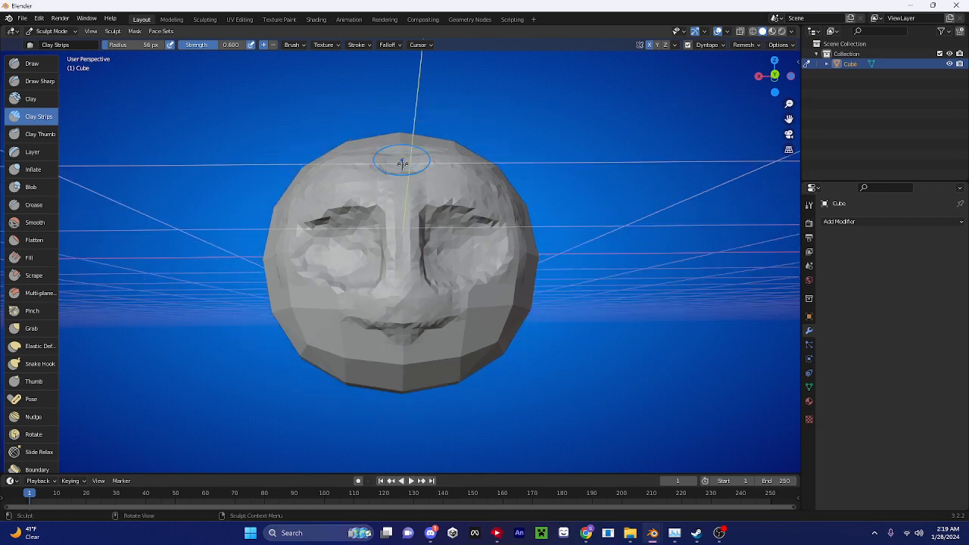
{"action": "mouse_move", "coordinate": [402, 162]}
{"action": "middle_mouse_down"}
{"action": "mouse_move", "coordinate": [484, 174]}
{"action": "mouse_move", "coordinate": [425, 186]}
{"action": "middle_mouse_up"}
{"action": "scroll", "coordinate": [309, 358], "scroll_direction": "up", "scroll_amount": 3}
{"action": "middle_click_drag", "start_coordinate": [310, 359], "coordinate": [340, 387]}
{"action": "mouse_move", "coordinate": [340, 388]}
{"action": "left_mouse_down"}
{"action": "mouse_move", "coordinate": [454, 398]}
{"action": "mouse_move", "coordinate": [396, 415]}
{"action": "left_mouse_up"}
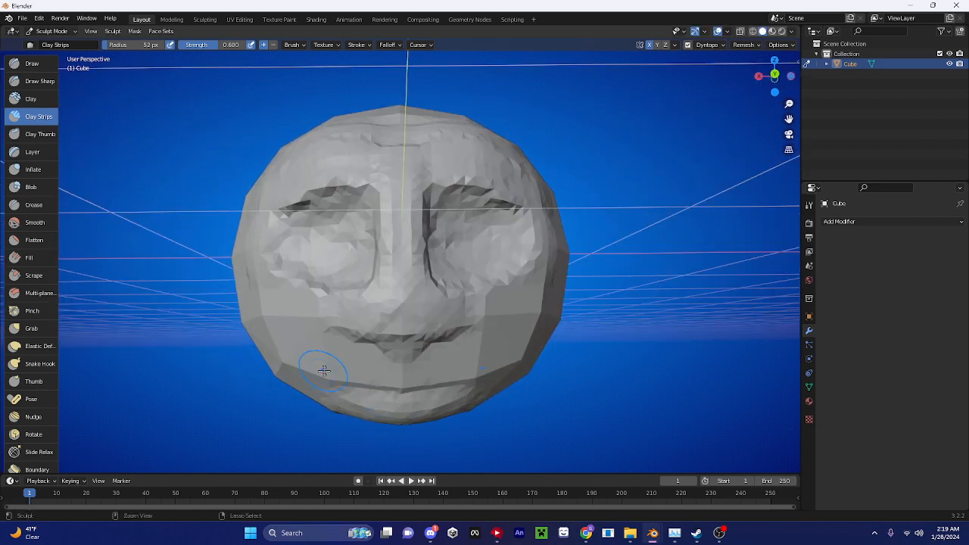
{"action": "left_click_drag", "start_coordinate": [324, 370], "coordinate": [481, 372], "text": "ctrl"}
- Undo the cheek, nose, mouth and chin strokes, keeping the first brow strokes
{"action": "scroll", "coordinate": [458, 352], "scroll_direction": "down", "scroll_amount": 5}
{"action": "mouse_move", "coordinate": [530, 354]}
{"action": "middle_mouse_down"}
{"action": "mouse_move", "coordinate": [422, 373]}
{"action": "mouse_move", "coordinate": [573, 371]}
{"action": "mouse_move", "coordinate": [598, 314]}
{"action": "middle_mouse_up"}
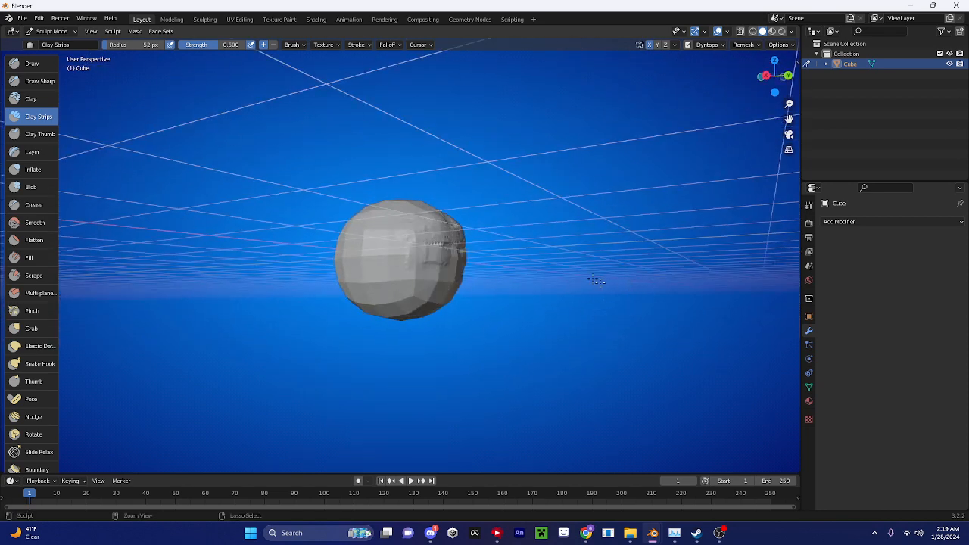
{"action": "scroll", "coordinate": [596, 281], "scroll_direction": "up", "scroll_amount": 5}
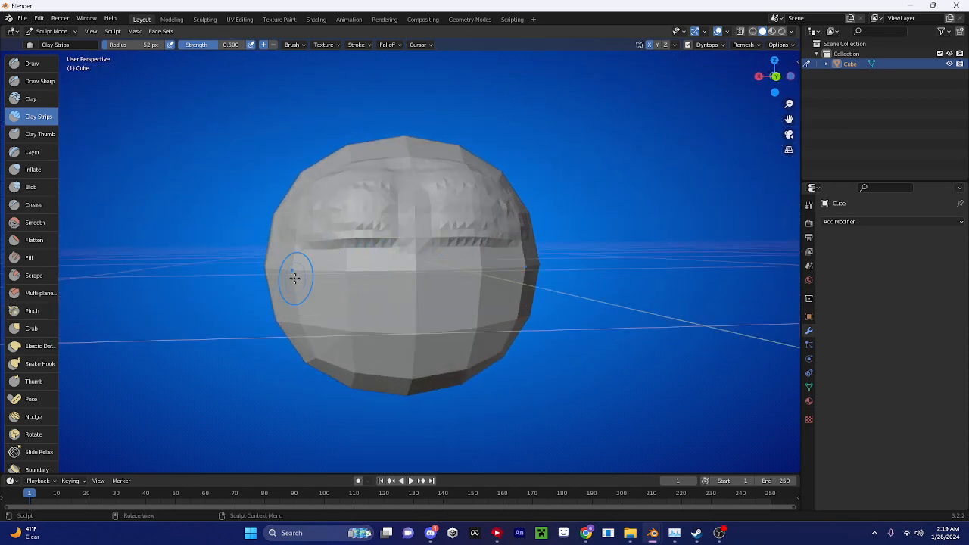
- Set the Clay Strips radius to 86 px and build up the jaw area and the back of the crown
{"action": "key", "text": "f"}
{"action": "mouse_move", "coordinate": [288, 334]}
{"action": "left_mouse_down"}
{"action": "mouse_move", "coordinate": [300, 345]}
{"action": "mouse_move", "coordinate": [301, 310]}
{"action": "mouse_move", "coordinate": [374, 385]}
{"action": "left_mouse_up"}
{"action": "left_click", "coordinate": [376, 335]}
{"action": "middle_click_drag", "start_coordinate": [375, 385], "coordinate": [360, 283]}
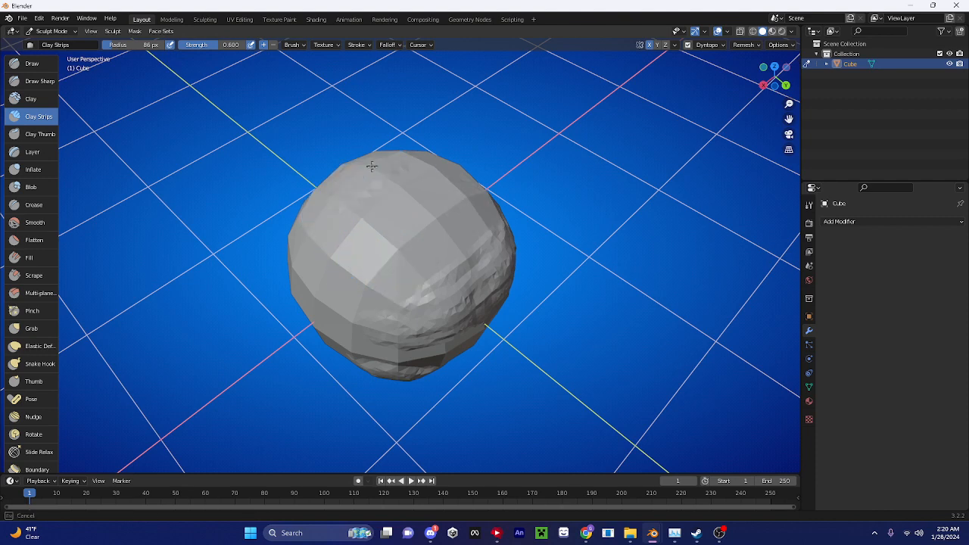
{"action": "middle_click_drag", "start_coordinate": [401, 168], "coordinate": [331, 165]}
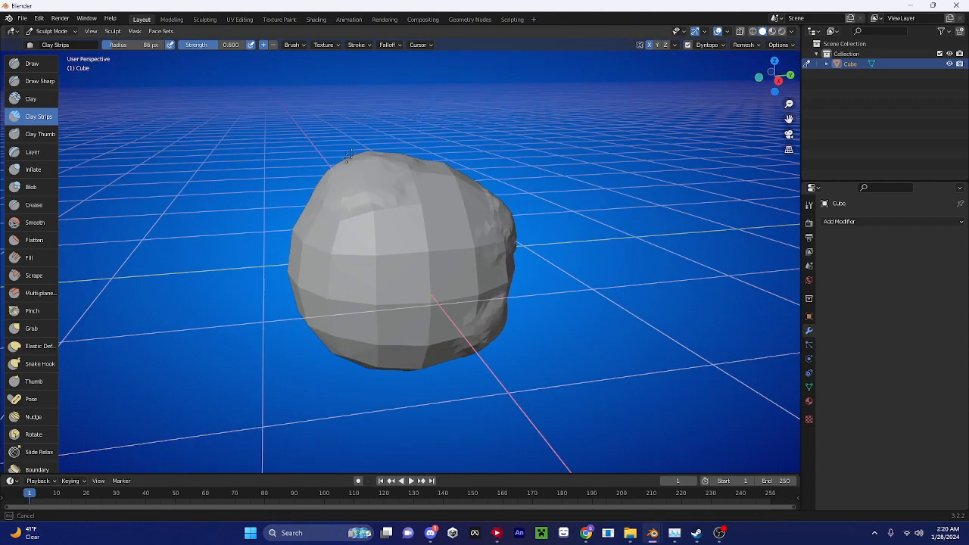
- Enlarge the brush radius to 285 px and smooth the strokes across the face and the head
{"action": "mouse_move", "coordinate": [298, 270]}
{"action": "middle_mouse_down"}
{"action": "mouse_move", "coordinate": [437, 238]}
{"action": "mouse_move", "coordinate": [379, 224]}
{"action": "mouse_move", "coordinate": [346, 232]}
{"action": "mouse_move", "coordinate": [375, 254]}
{"action": "middle_mouse_up"}
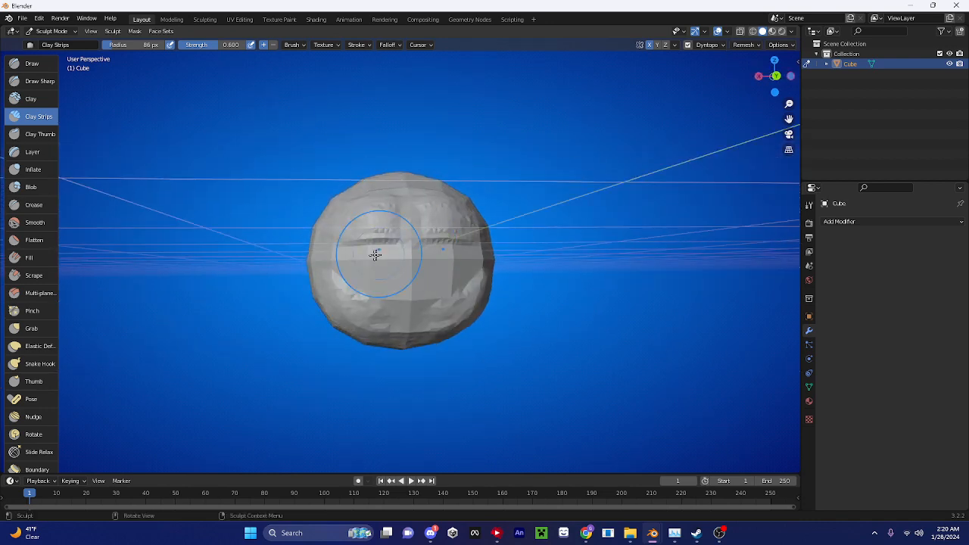
{"action": "scroll", "coordinate": [375, 254], "scroll_direction": "up", "scroll_amount": 2}
{"action": "key", "text": "f"}
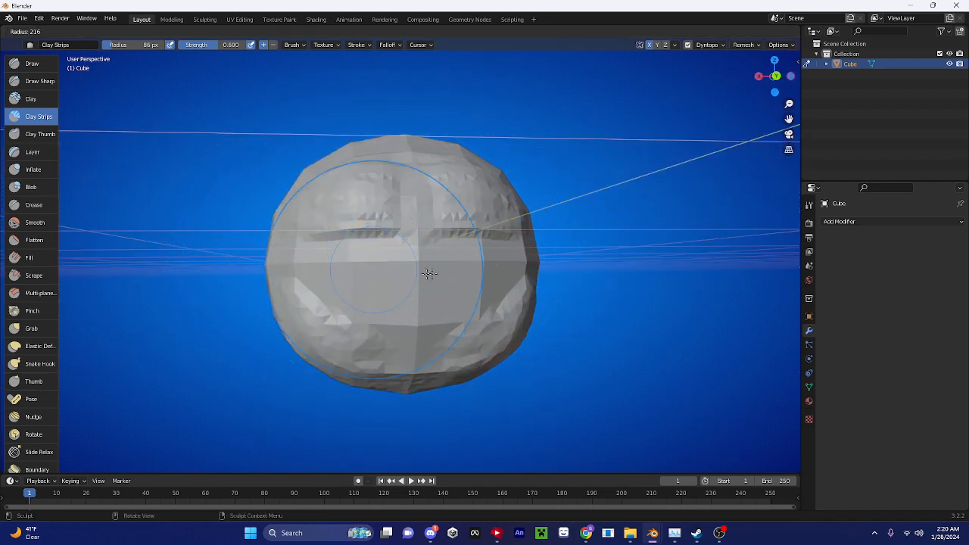
{"action": "left_click", "coordinate": [472, 291]}
{"action": "scroll", "coordinate": [454, 274], "scroll_direction": "down", "scroll_amount": 2}
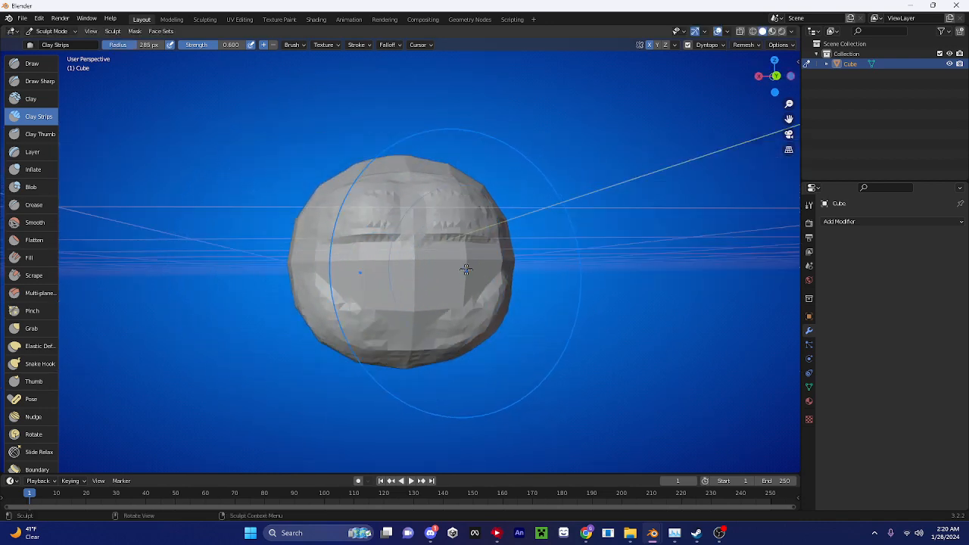
{"action": "middle_click_drag", "start_coordinate": [417, 271], "coordinate": [413, 276]}
{"action": "left_click_drag", "start_coordinate": [385, 266], "coordinate": [389, 268], "text": "shift"}
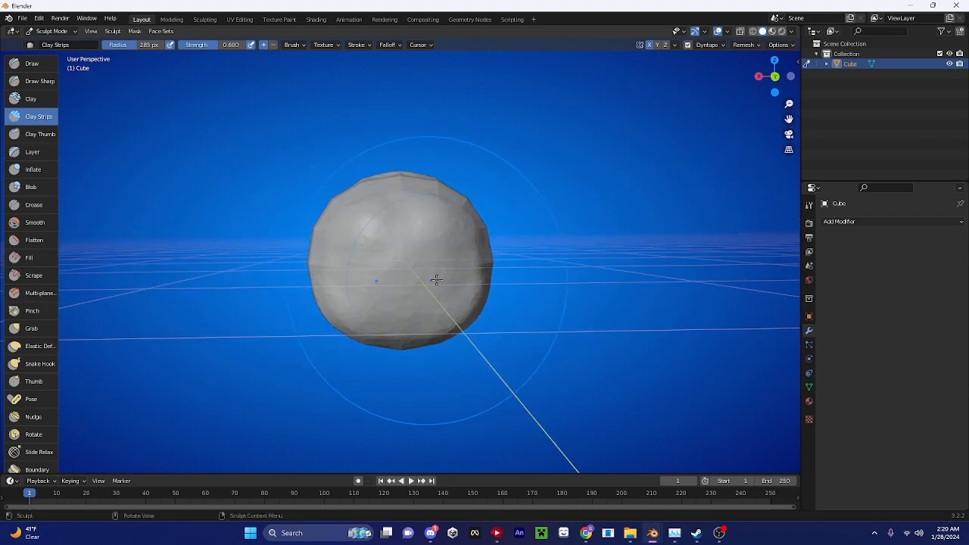
{"action": "middle_click_drag", "start_coordinate": [436, 280], "coordinate": [346, 292]}
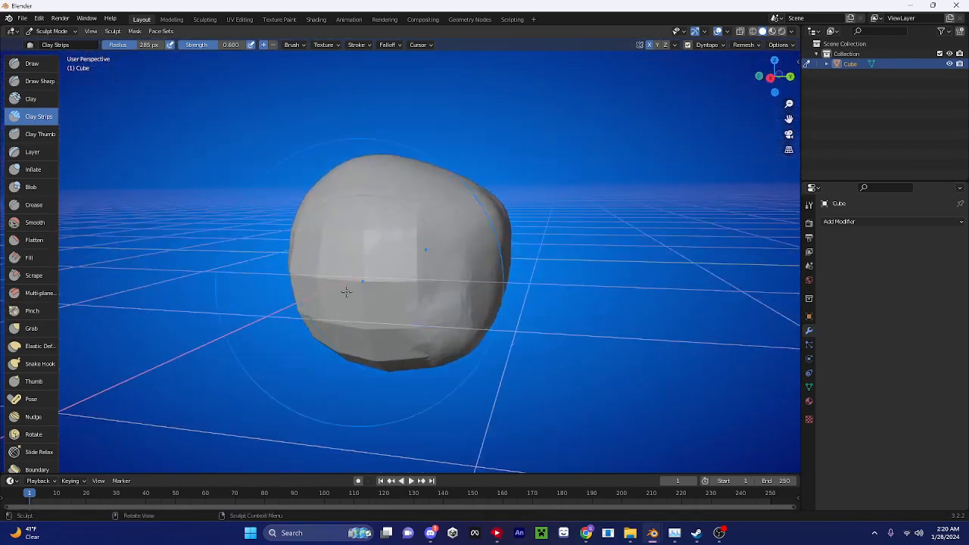
- Choose the Snake Hook brush, reduce its radius to 217 px and pull the back of the crown slightly outward
{"action": "scroll", "coordinate": [346, 291], "scroll_direction": "up", "scroll_amount": 1}
{"action": "left_click", "coordinate": [34, 363]}
{"action": "middle_click_drag", "start_coordinate": [134, 333], "coordinate": [377, 209]}
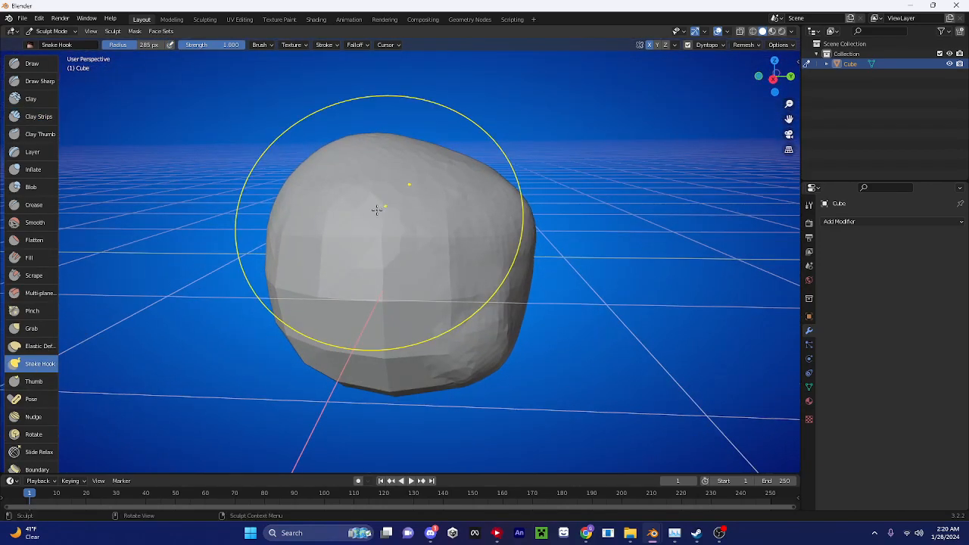
{"action": "key", "text": "f"}
{"action": "left_click", "coordinate": [279, 237]}
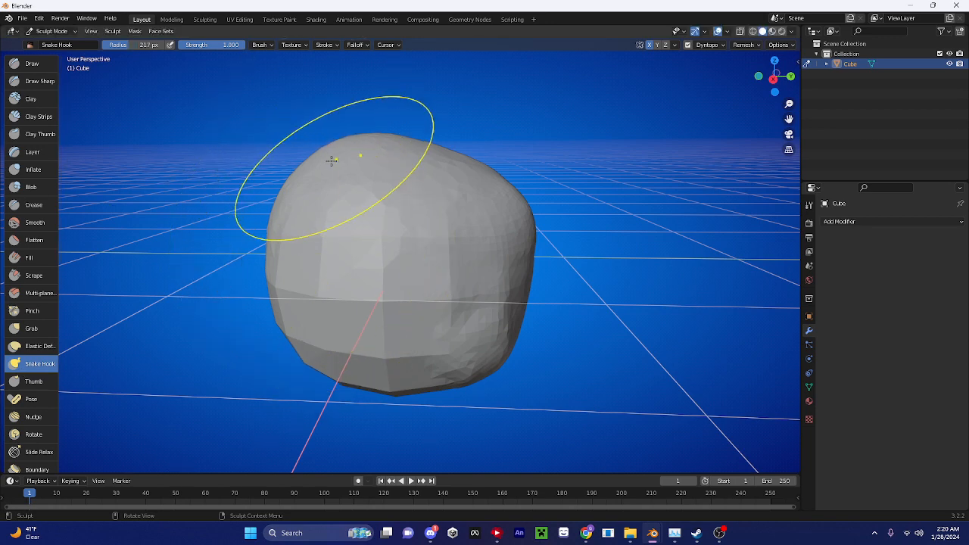
{"action": "mouse_move", "coordinate": [331, 159]}
{"action": "left_mouse_down"}
{"action": "mouse_move", "coordinate": [325, 146]}
{"action": "mouse_move", "coordinate": [341, 147]}
{"action": "left_mouse_up"}
- Pull the lower face forward and down into a protruding jaw with Snake Hook at 234 px radius
{"action": "mouse_move", "coordinate": [446, 216]}
{"action": "middle_mouse_down"}
{"action": "mouse_move", "coordinate": [363, 196]}
{"action": "mouse_move", "coordinate": [344, 206]}
{"action": "middle_mouse_up"}
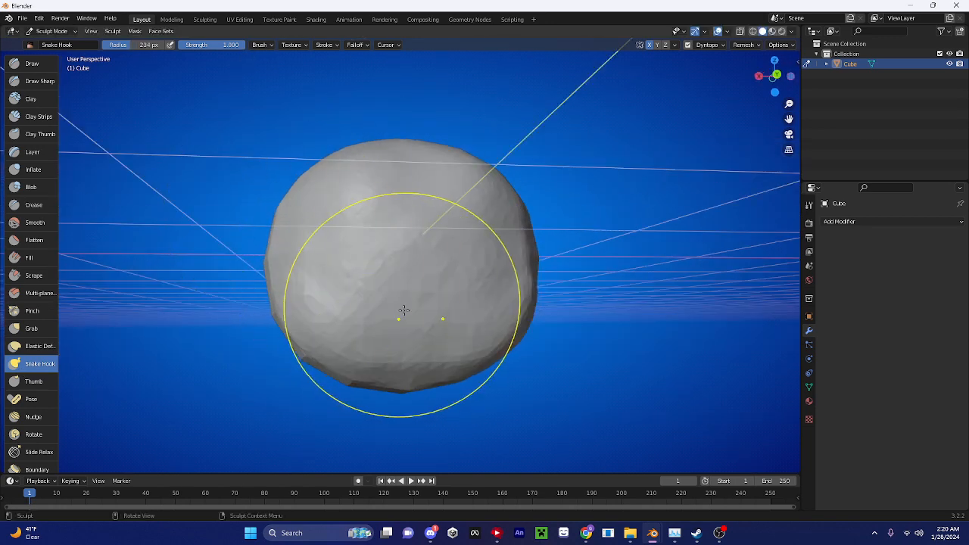
{"action": "middle_click_drag", "start_coordinate": [402, 311], "coordinate": [409, 321]}
{"action": "mouse_move", "coordinate": [409, 392]}
{"action": "middle_mouse_down"}
{"action": "mouse_move", "coordinate": [462, 412]}
{"action": "mouse_move", "coordinate": [515, 362]}
{"action": "mouse_move", "coordinate": [499, 344]}
{"action": "mouse_move", "coordinate": [415, 348]}
{"action": "mouse_move", "coordinate": [291, 376]}
{"action": "mouse_move", "coordinate": [356, 374]}
{"action": "mouse_move", "coordinate": [530, 401]}
{"action": "mouse_move", "coordinate": [515, 344]}
{"action": "mouse_move", "coordinate": [394, 409]}
{"action": "mouse_move", "coordinate": [326, 264]}
{"action": "middle_mouse_up"}
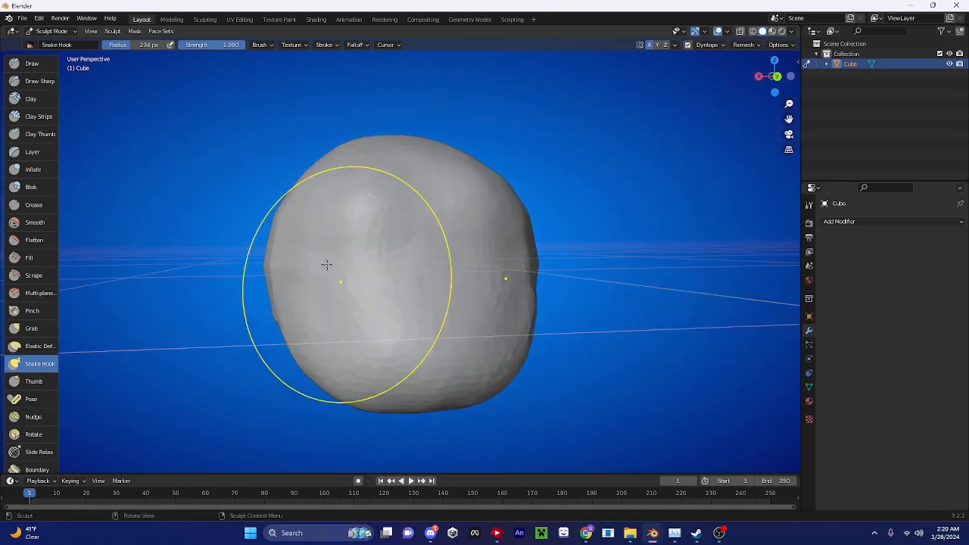
- Choose the Draw brush, reduce its radius to 49 px and raise a vertical ear ridge on the side of the head
{"action": "left_click", "coordinate": [45, 63]}
{"action": "mouse_move", "coordinate": [558, 238]}
{"action": "middle_mouse_down"}
{"action": "mouse_move", "coordinate": [415, 238]}
{"action": "mouse_move", "coordinate": [497, 245]}
{"action": "middle_mouse_up"}
{"action": "key", "text": "f"}
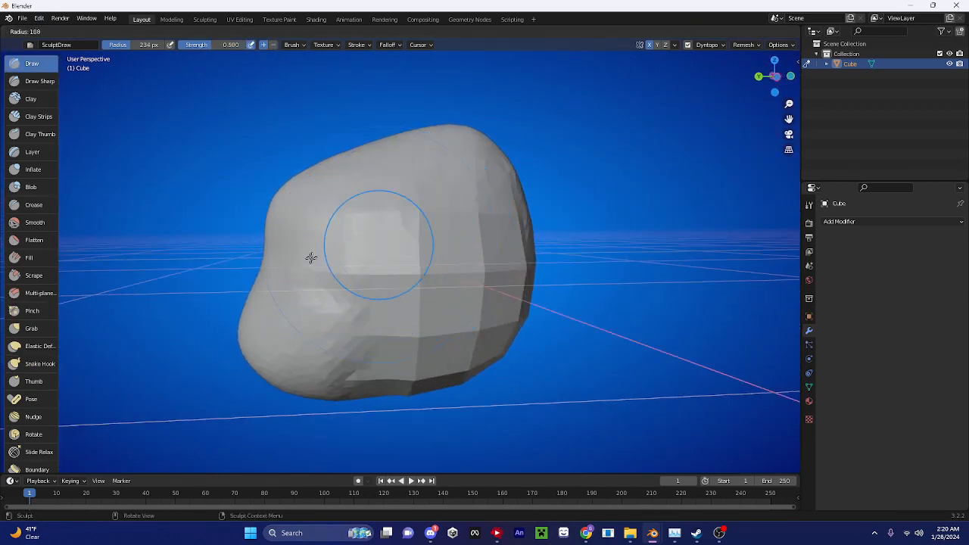
{"action": "left_click", "coordinate": [287, 270]}
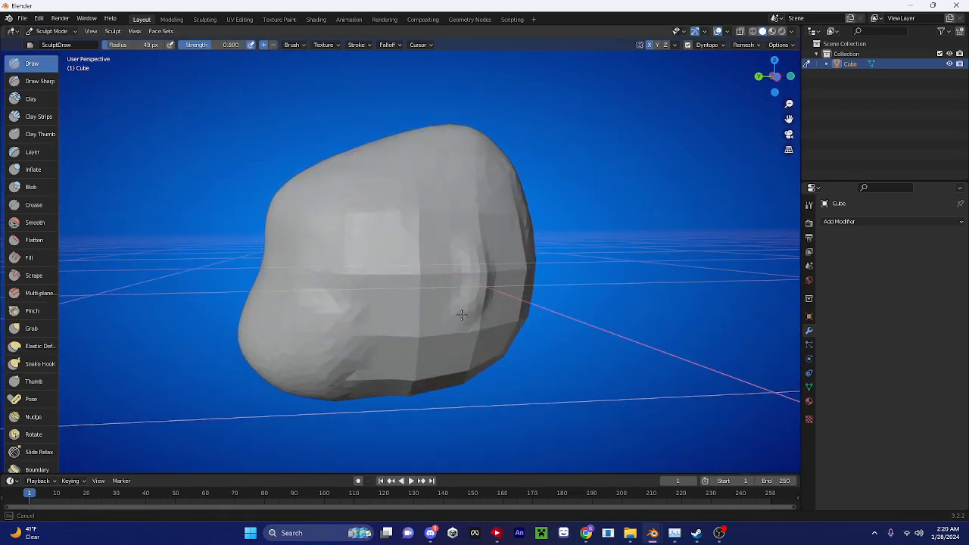
{"action": "left_click_drag", "start_coordinate": [464, 339], "coordinate": [464, 340]}
- Set the Draw brush radius to 64 px and build the ridge outward into a protruding ear
{"action": "key", "text": "f"}
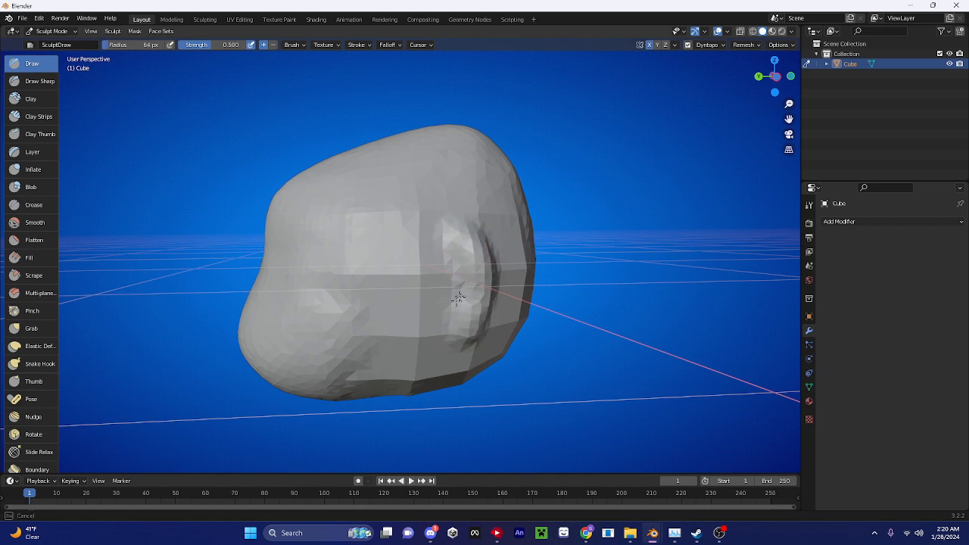
{"action": "mouse_move", "coordinate": [486, 230]}
{"action": "middle_mouse_down"}
{"action": "mouse_move", "coordinate": [500, 273]}
{"action": "mouse_move", "coordinate": [495, 320]}
{"action": "middle_mouse_up"}
{"action": "middle_click_drag", "start_coordinate": [512, 228], "coordinate": [446, 189]}
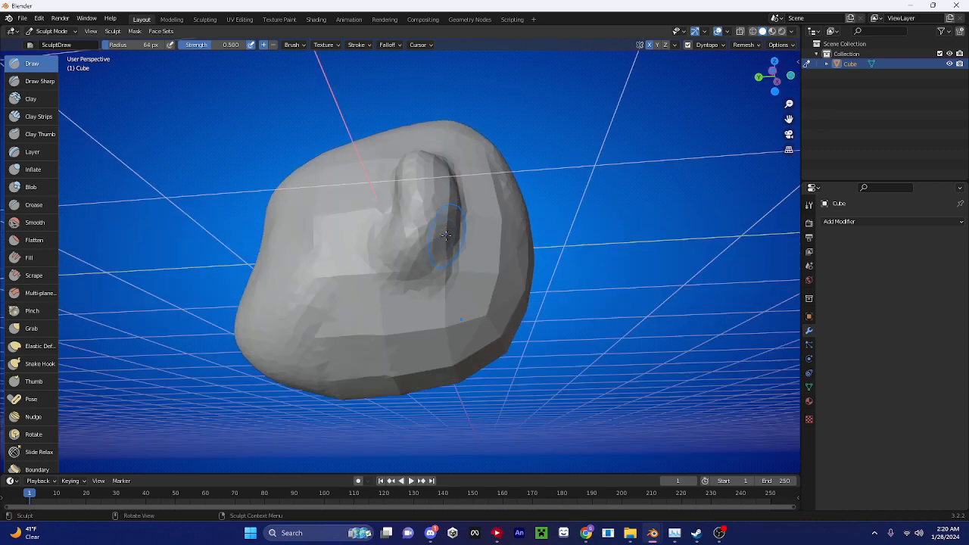
{"action": "left_click_drag", "start_coordinate": [427, 208], "coordinate": [416, 190]}
{"action": "mouse_move", "coordinate": [423, 211]}
{"action": "middle_mouse_down"}
{"action": "mouse_move", "coordinate": [426, 241]}
{"action": "mouse_move", "coordinate": [552, 237]}
{"action": "mouse_move", "coordinate": [575, 318]}
{"action": "mouse_move", "coordinate": [508, 244]}
{"action": "middle_mouse_up"}
{"action": "scroll", "coordinate": [590, 266], "scroll_direction": "up", "scroll_amount": 4}
{"action": "mouse_move", "coordinate": [590, 265]}
{"action": "middle_mouse_down"}
{"action": "mouse_move", "coordinate": [547, 274]}
{"action": "mouse_move", "coordinate": [461, 255]}
{"action": "middle_mouse_up"}
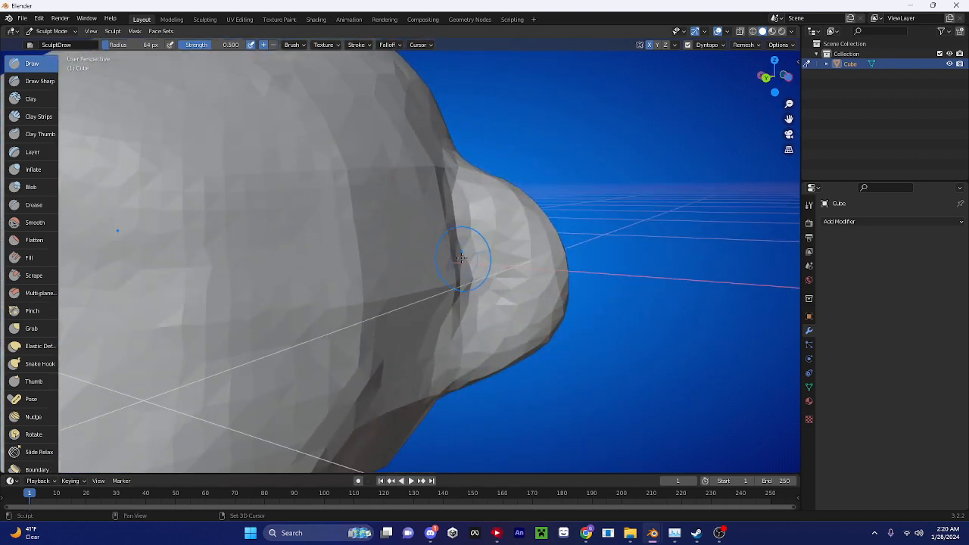
- Resize the Draw brush to shape the ear's rim and carve its inner hollow
{"action": "scroll", "coordinate": [460, 255], "scroll_direction": "up", "scroll_amount": 3}
{"action": "key", "text": "f"}
{"action": "left_click", "coordinate": [579, 262]}
{"action": "mouse_move", "coordinate": [564, 244]}
{"action": "left_mouse_down"}
{"action": "mouse_move", "coordinate": [593, 265]}
{"action": "mouse_move", "coordinate": [545, 215]}
{"action": "mouse_move", "coordinate": [535, 237]}
{"action": "left_mouse_up"}
{"action": "mouse_move", "coordinate": [591, 249]}
{"action": "left_mouse_down"}
{"action": "mouse_move", "coordinate": [549, 361]}
{"action": "mouse_move", "coordinate": [530, 288]}
{"action": "mouse_move", "coordinate": [567, 320]}
{"action": "mouse_move", "coordinate": [545, 245]}
{"action": "left_mouse_up"}
{"action": "mouse_move", "coordinate": [564, 344]}
{"action": "left_mouse_down", "text": "ctrl"}
{"action": "mouse_move", "coordinate": [523, 369]}
{"action": "mouse_move", "coordinate": [549, 361]}
{"action": "mouse_move", "coordinate": [499, 424]}
{"action": "mouse_move", "coordinate": [555, 362]}
{"action": "left_mouse_up", "text": "ctrl"}
{"action": "key", "text": "f"}
{"action": "left_click", "coordinate": [511, 371]}
- Switch the head to Object Mode with the Move tool active and narrow the toolbar to a single icon column
{"action": "scroll", "coordinate": [574, 294], "scroll_direction": "down", "scroll_amount": 8}
{"action": "mouse_move", "coordinate": [545, 331]}
{"action": "middle_mouse_down"}
{"action": "mouse_move", "coordinate": [588, 313]}
{"action": "mouse_move", "coordinate": [580, 300]}
{"action": "mouse_move", "coordinate": [536, 312]}
{"action": "mouse_move", "coordinate": [454, 281]}
{"action": "mouse_move", "coordinate": [436, 202]}
{"action": "mouse_move", "coordinate": [419, 339]}
{"action": "mouse_move", "coordinate": [412, 299]}
{"action": "middle_mouse_up"}
{"action": "scroll", "coordinate": [437, 202], "scroll_direction": "down", "scroll_amount": 6}
{"action": "scroll", "coordinate": [413, 299], "scroll_direction": "up", "scroll_amount": 6}
{"action": "left_click", "coordinate": [50, 31]}
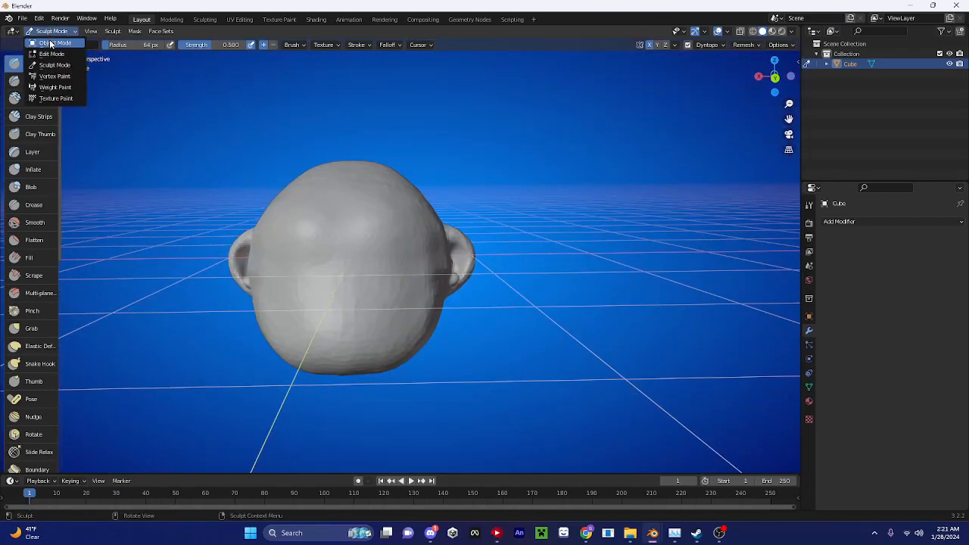
{"action": "left_click", "coordinate": [50, 43]}
{"action": "key", "text": "Tab"}
{"action": "key", "text": "Tab"}
{"action": "scroll", "coordinate": [282, 166], "scroll_direction": "down", "scroll_amount": 5}
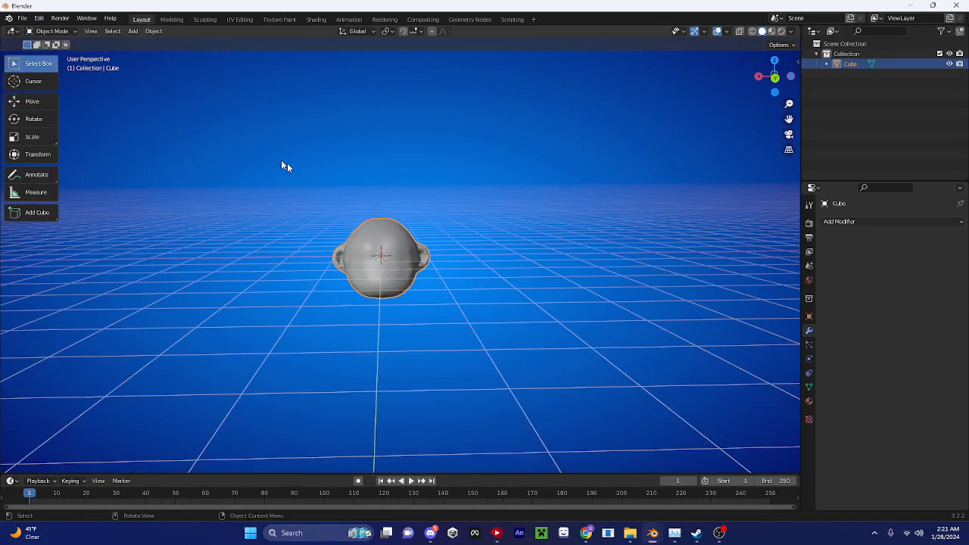
{"action": "left_click", "coordinate": [31, 101]}
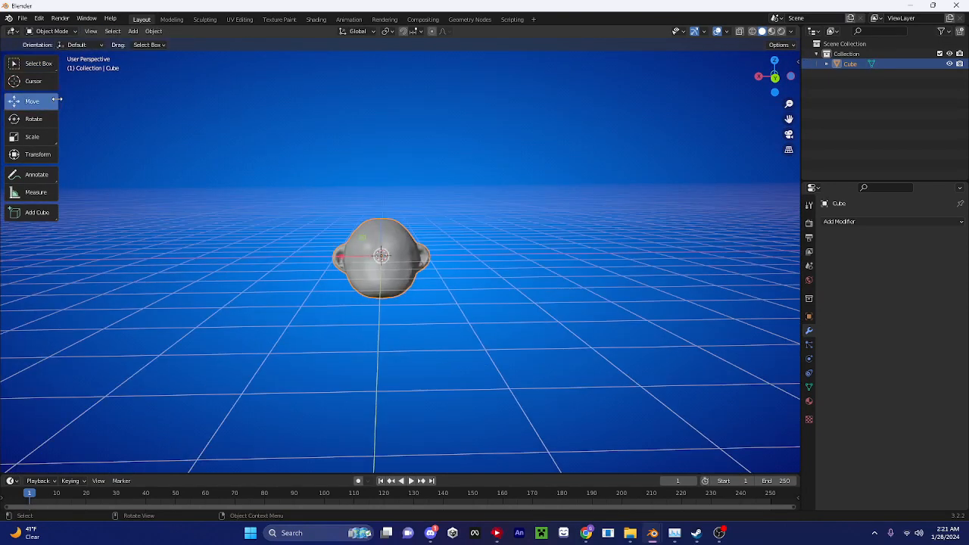
{"action": "left_click_drag", "start_coordinate": [58, 98], "coordinate": [28, 97]}
- Check the head's mesh density in Edit Mode and shade the head smooth in Object Mode
{"action": "key", "text": "Tab"}
{"action": "scroll", "coordinate": [487, 260], "scroll_direction": "up", "scroll_amount": 5}
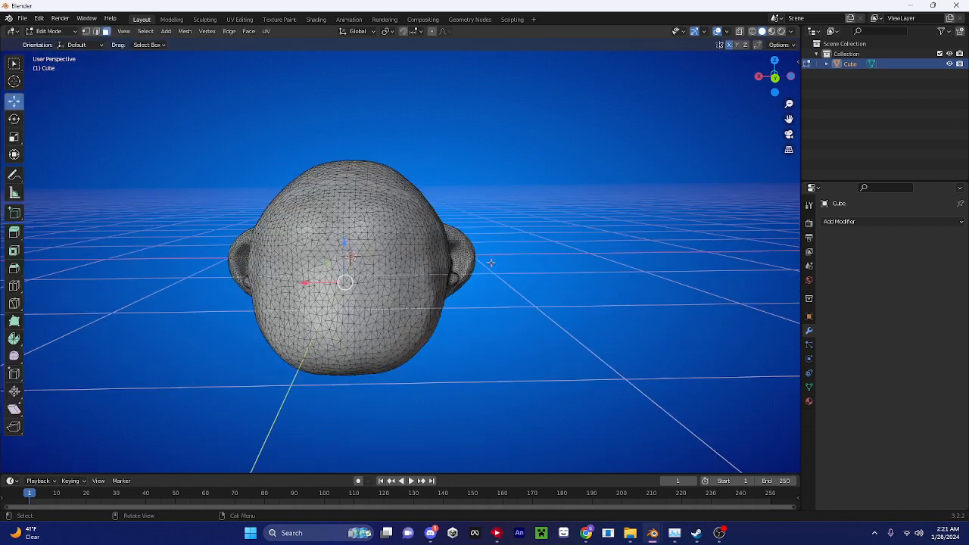
{"action": "middle_click_drag", "start_coordinate": [486, 260], "coordinate": [302, 275]}
{"action": "scroll", "coordinate": [510, 266], "scroll_direction": "up", "scroll_amount": 7}
{"action": "scroll", "coordinate": [424, 155], "scroll_direction": "down", "scroll_amount": 10}
{"action": "key", "text": "Tab"}
{"action": "scroll", "coordinate": [424, 155], "scroll_direction": "up", "scroll_amount": 5}
{"action": "middle_click_drag", "start_coordinate": [424, 155], "coordinate": [563, 299]}
{"action": "right_click", "coordinate": [563, 300]}
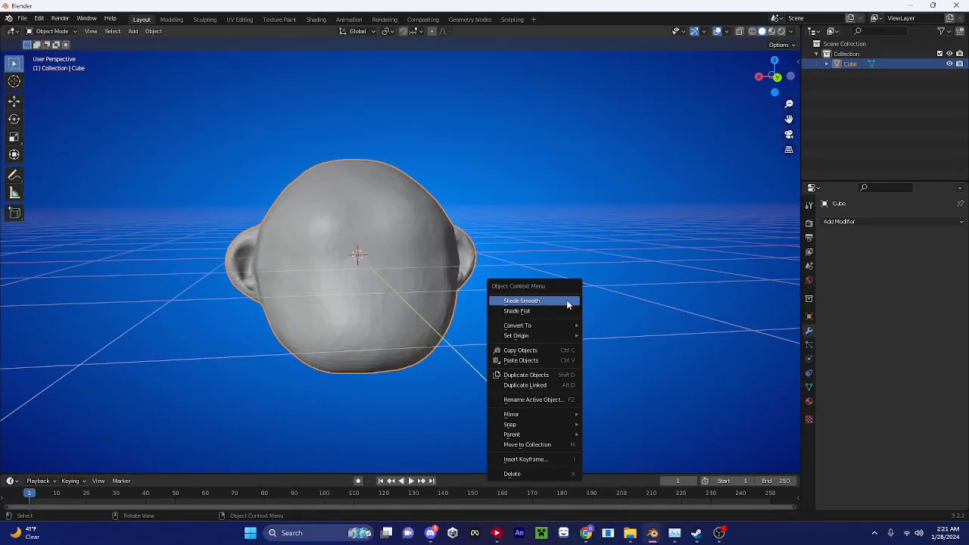
- Add a Decimate modifier to the head with a Collapse ratio of 0.2177 and apply it
{"action": "left_click", "coordinate": [884, 221]}
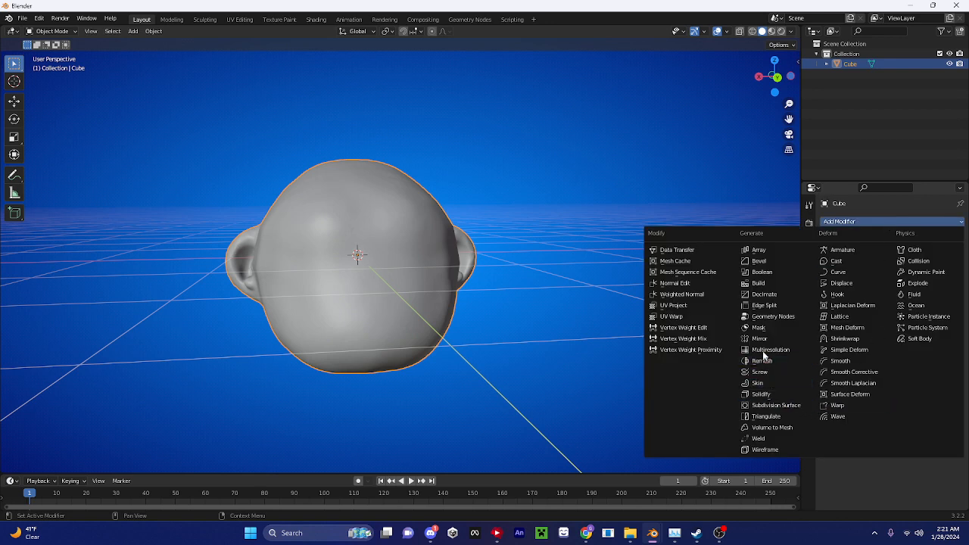
{"action": "left_click", "coordinate": [767, 296]}
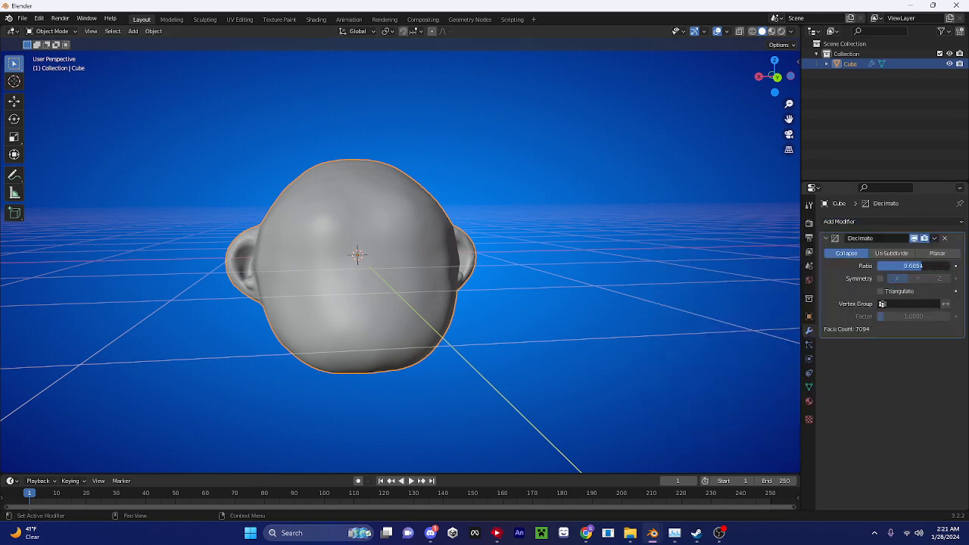
{"action": "left_click_drag", "start_coordinate": [921, 266], "coordinate": [886, 265]}
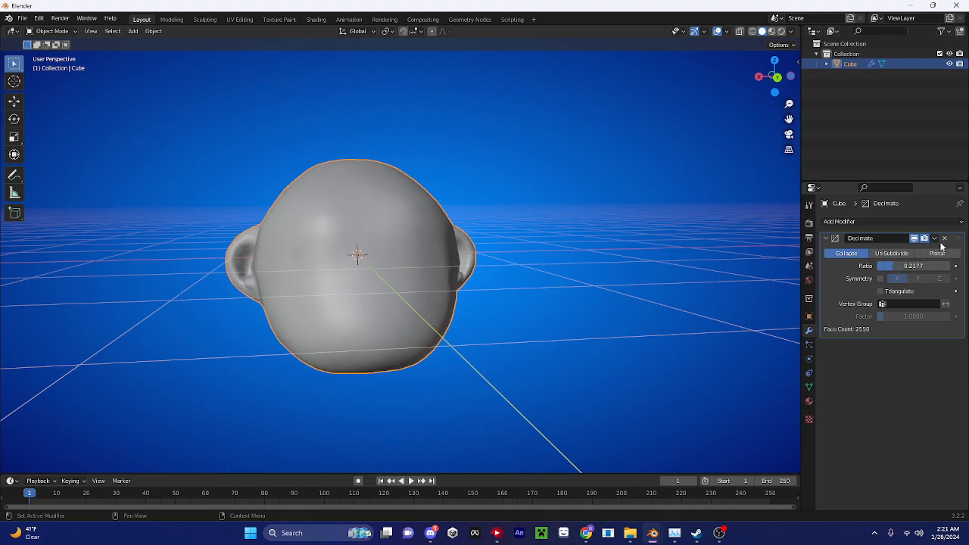
{"action": "left_click", "coordinate": [933, 238]}
{"action": "left_click", "coordinate": [908, 250]}
- Examine the decimated head's topology in Edit Mode
{"action": "key", "text": "Tab"}
{"action": "middle_click_drag", "start_coordinate": [327, 266], "coordinate": [394, 279]}
{"action": "scroll", "coordinate": [386, 284], "scroll_direction": "up", "scroll_amount": 3}
{"action": "scroll", "coordinate": [386, 285], "scroll_direction": "down", "scroll_amount": 2}
{"action": "scroll", "coordinate": [352, 371], "scroll_direction": "down", "scroll_amount": 1}
{"action": "scroll", "coordinate": [394, 279], "scroll_direction": "up", "scroll_amount": 1}
{"action": "key", "text": "Tab"}
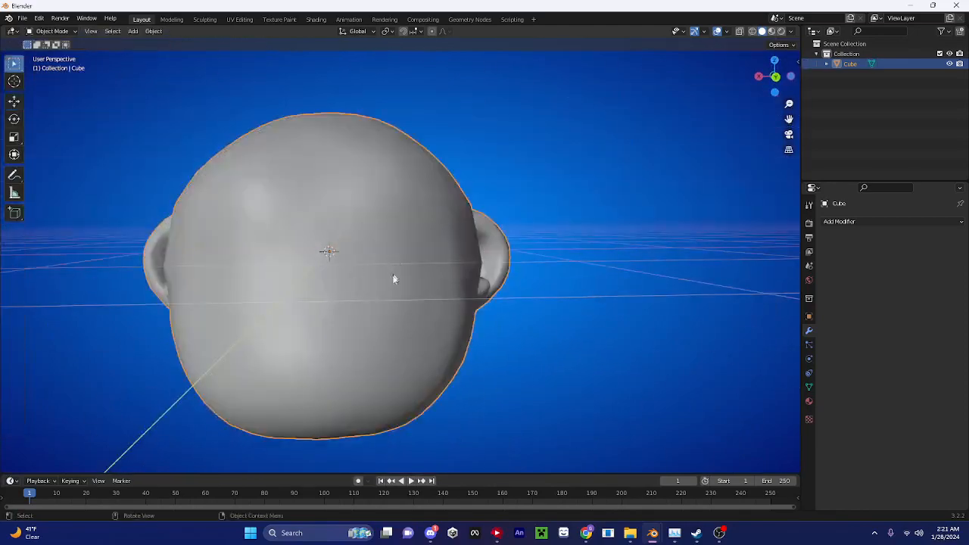
- Select a single face on the front of the head and try to move it
{"action": "key", "text": "Tab"}
{"action": "scroll", "coordinate": [390, 303], "scroll_direction": "up", "scroll_amount": 4}
{"action": "left_click", "coordinate": [322, 266]}
{"action": "scroll", "coordinate": [322, 266], "scroll_direction": "down", "scroll_amount": 4}
{"action": "middle_click_drag", "start_coordinate": [322, 266], "coordinate": [393, 302]}
{"action": "key", "text": "g"}
{"action": "right_click", "coordinate": [567, 465]}
{"action": "scroll", "coordinate": [571, 372], "scroll_direction": "down", "scroll_amount": 2}
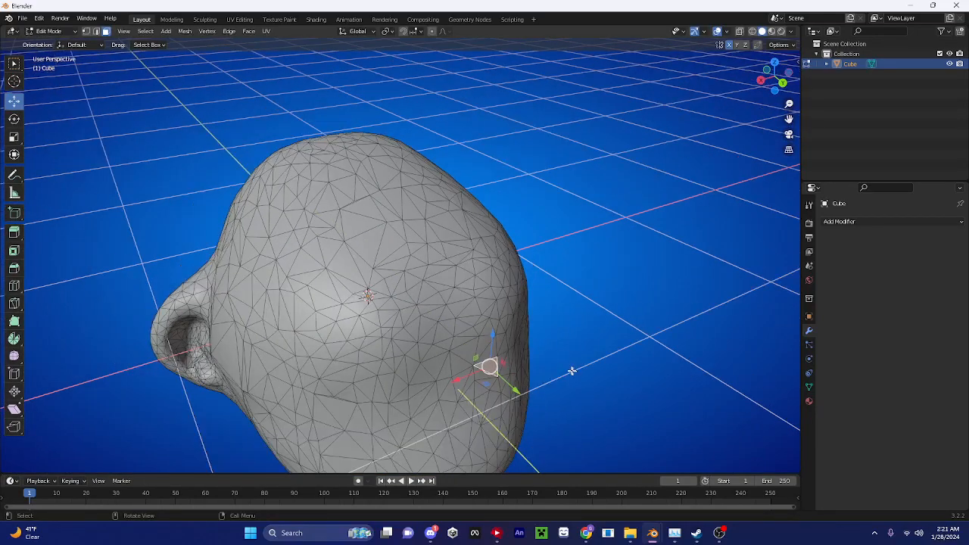
- Try moving the selected front face two more times and undo both moves
{"action": "middle_click_drag", "start_coordinate": [571, 372], "coordinate": [476, 318]}
{"action": "scroll", "coordinate": [558, 323], "scroll_direction": "up", "scroll_amount": 4}
{"action": "scroll", "coordinate": [476, 317], "scroll_direction": "down", "scroll_amount": 4}
{"action": "middle_click_drag", "start_coordinate": [248, 294], "coordinate": [196, 311]}
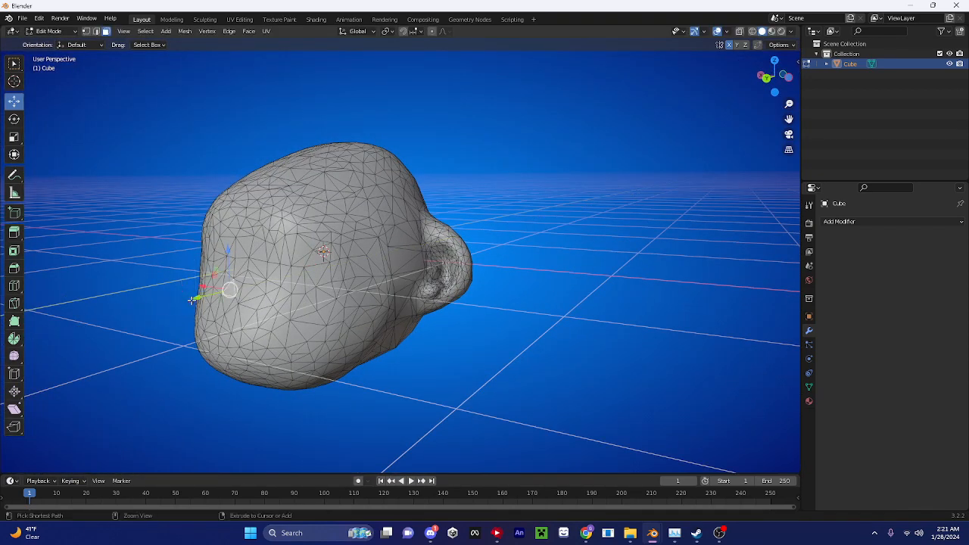
{"action": "middle_click_drag", "start_coordinate": [186, 313], "coordinate": [543, 343]}
{"action": "left_click_drag", "start_coordinate": [578, 340], "coordinate": [572, 339]}
{"action": "key", "text": "ctrl+z"}
{"action": "key", "text": "g"}
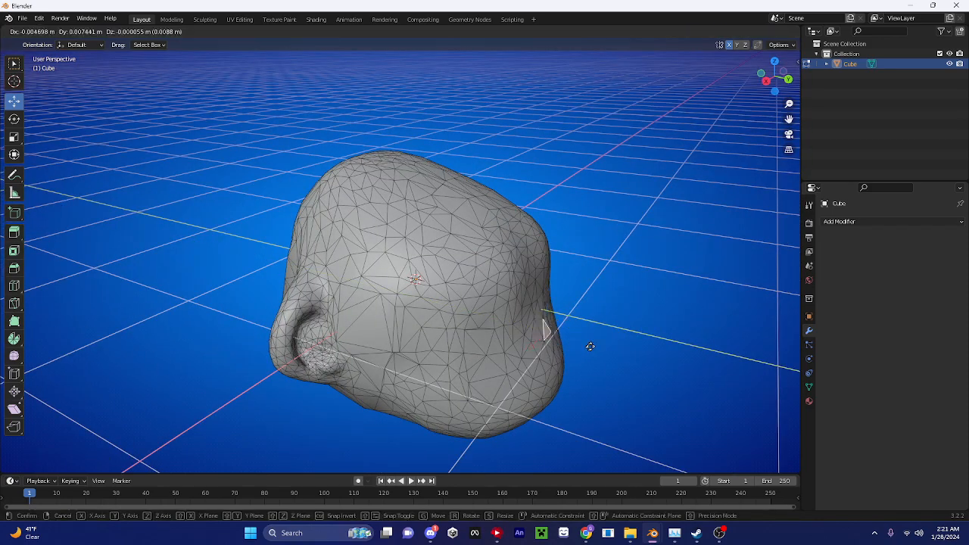
{"action": "left_click", "coordinate": [590, 346]}
{"action": "key", "text": "ctrl+z"}
- Examine the head's smooth surface and triangulated mesh from several sides in Object and Edit Mode
{"action": "mouse_move", "coordinate": [420, 214]}
{"action": "middle_mouse_down"}
{"action": "mouse_move", "coordinate": [398, 173]}
{"action": "mouse_move", "coordinate": [409, 208]}
{"action": "middle_mouse_up"}
{"action": "key", "text": "Tab"}
{"action": "scroll", "coordinate": [399, 174], "scroll_direction": "down", "scroll_amount": 3}
{"action": "left_click", "coordinate": [848, 221]}
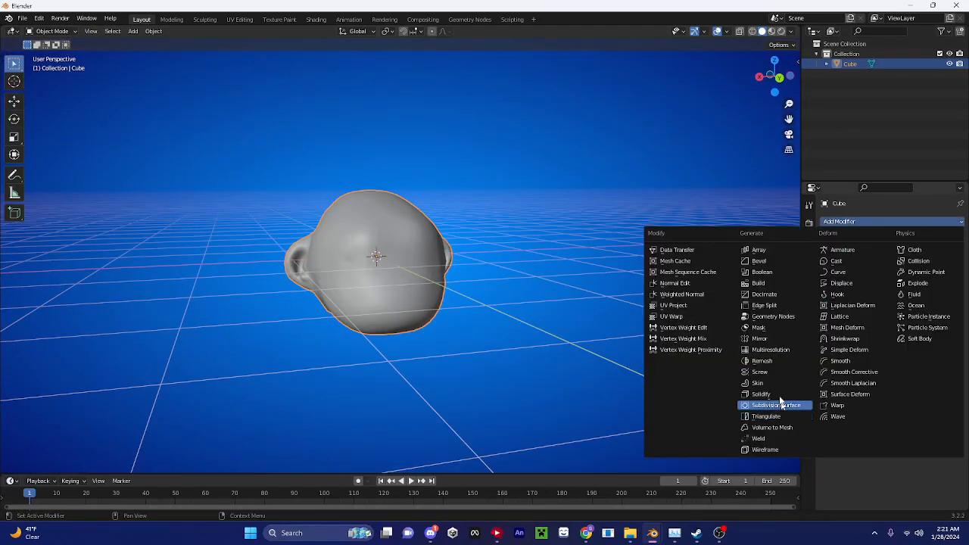
{"action": "scroll", "coordinate": [497, 184], "scroll_direction": "up", "scroll_amount": 3}
{"action": "middle_click_drag", "start_coordinate": [539, 212], "coordinate": [457, 214]}
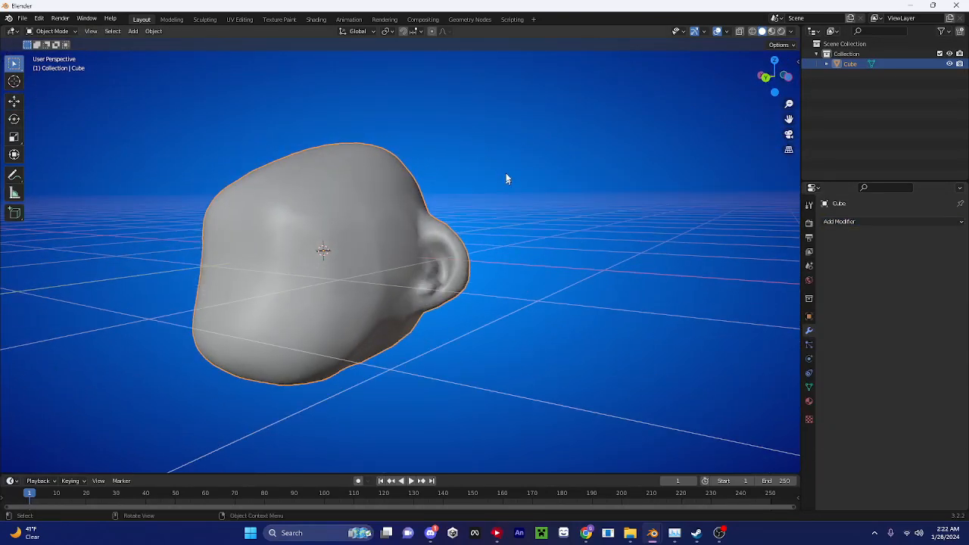
{"action": "middle_click_drag", "start_coordinate": [381, 178], "coordinate": [453, 233]}
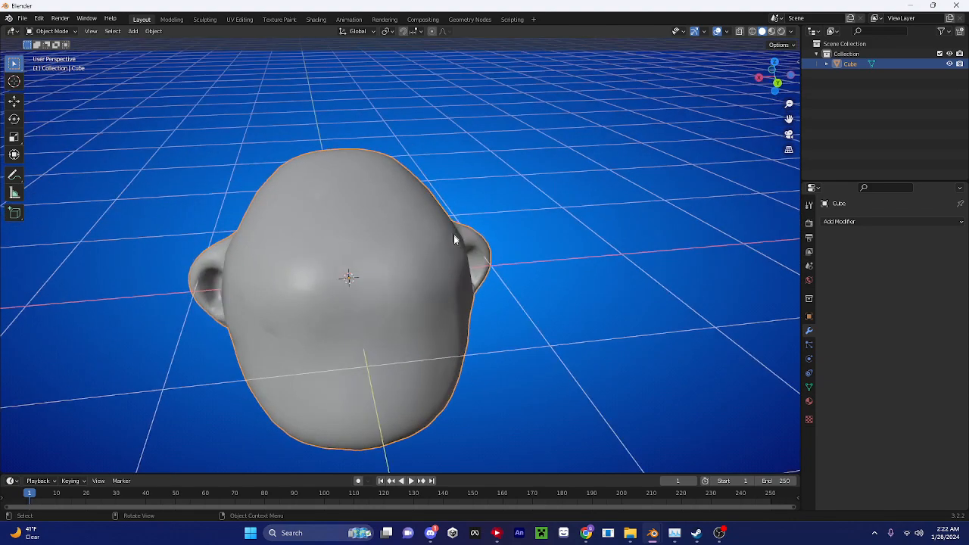
{"action": "key", "text": "Tab"}
{"action": "middle_click_drag", "start_coordinate": [439, 277], "coordinate": [291, 213]}
{"action": "middle_click_drag", "start_coordinate": [433, 350], "coordinate": [462, 346]}
{"action": "scroll", "coordinate": [563, 307], "scroll_direction": "down", "scroll_amount": 4}
{"action": "key", "text": "Tab"}
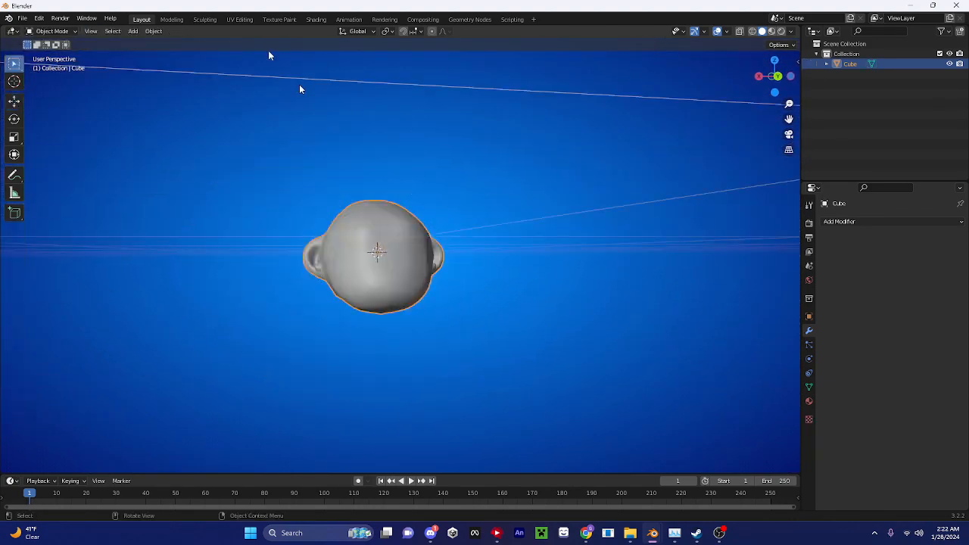
- In the UV Editing workspace, select the whole head mesh and unwrap it with Smart UV Project at a 66° angle limit
{"action": "left_click", "coordinate": [238, 19]}
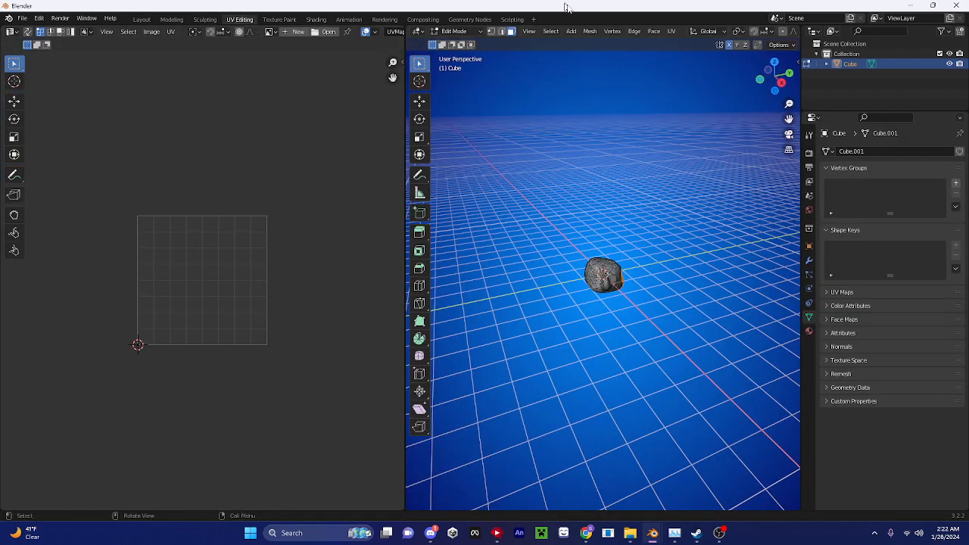
{"action": "scroll", "coordinate": [558, 169], "scroll_direction": "up", "scroll_amount": 4}
{"action": "key", "text": "a"}
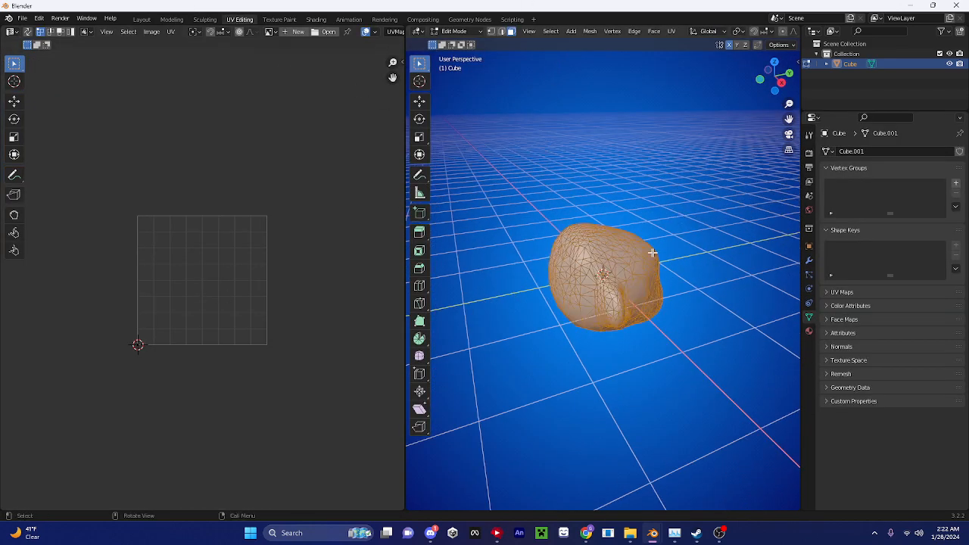
{"action": "middle_click_drag", "start_coordinate": [652, 252], "coordinate": [679, 274]}
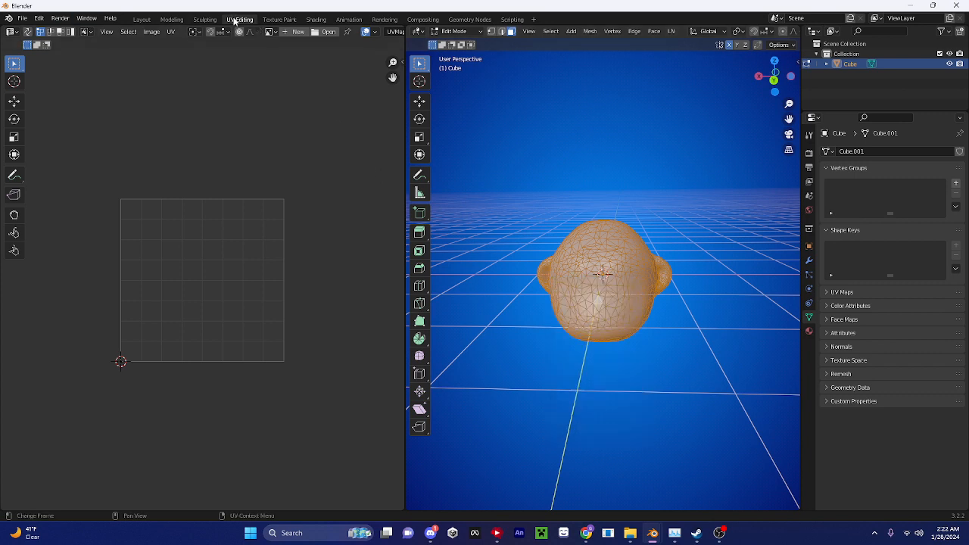
{"action": "key", "text": "u"}
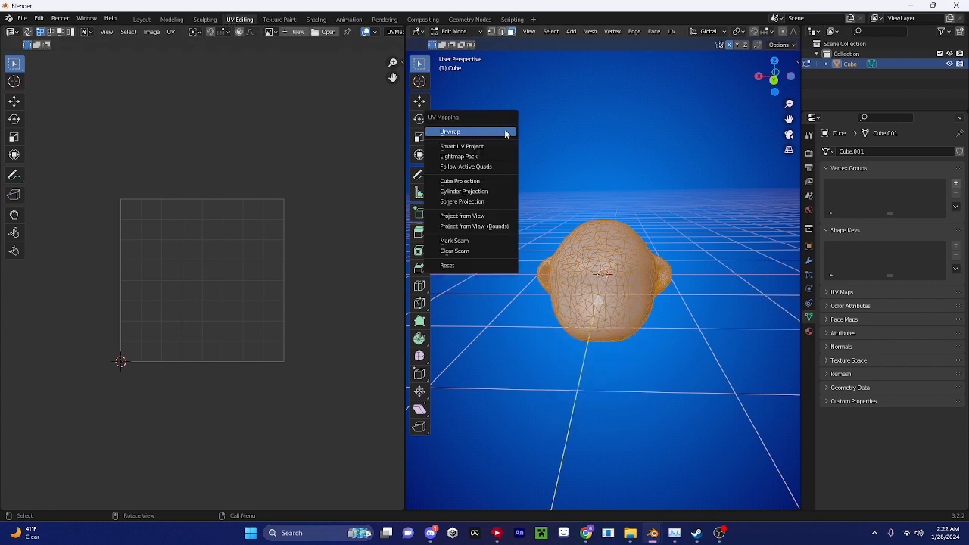
{"action": "left_click", "coordinate": [492, 144]}
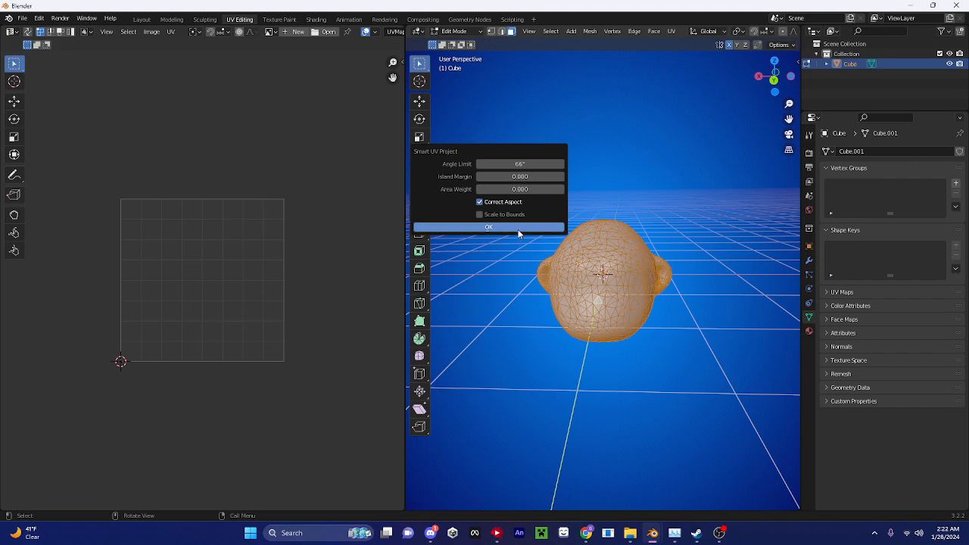
{"action": "left_click", "coordinate": [519, 228]}
- Examine the unwrapped UV islands up close and compare them with the head
{"action": "scroll", "coordinate": [288, 325], "scroll_direction": "up", "scroll_amount": 10}
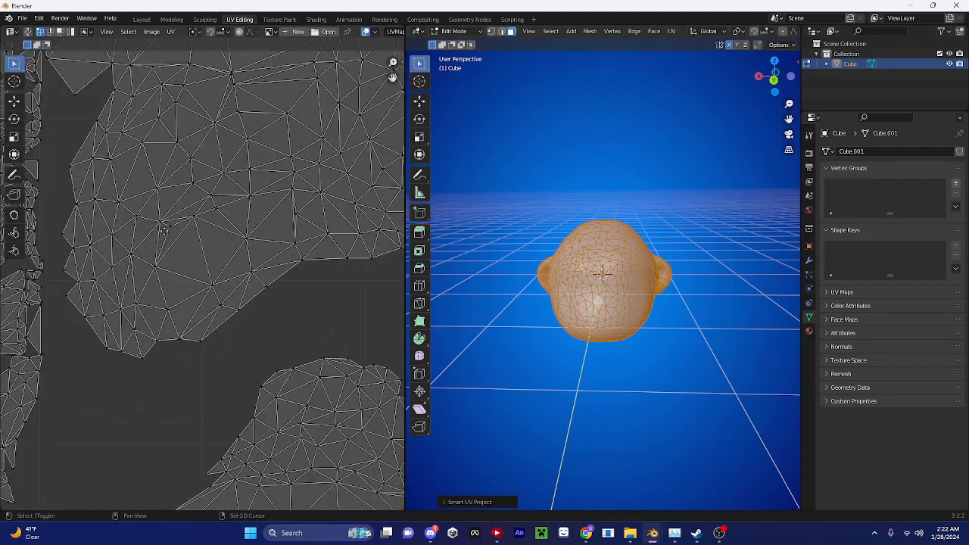
{"action": "middle_click_drag", "start_coordinate": [222, 226], "coordinate": [330, 394], "text": "shift"}
{"action": "scroll", "coordinate": [179, 262], "scroll_direction": "up", "scroll_amount": 5}
{"action": "scroll", "coordinate": [549, 340], "scroll_direction": "down", "scroll_amount": 2}
{"action": "middle_click_drag", "start_coordinate": [550, 340], "coordinate": [606, 348]}
{"action": "scroll", "coordinate": [207, 250], "scroll_direction": "down", "scroll_amount": 14}
{"action": "middle_click_drag", "start_coordinate": [265, 236], "coordinate": [380, 268], "text": "shift"}
{"action": "scroll", "coordinate": [220, 287], "scroll_direction": "up", "scroll_amount": 5}
{"action": "scroll", "coordinate": [167, 257], "scroll_direction": "up", "scroll_amount": 2}
{"action": "scroll", "coordinate": [198, 261], "scroll_direction": "up", "scroll_amount": 4}
{"action": "middle_click_drag", "start_coordinate": [243, 216], "coordinate": [299, 325], "text": "shift"}
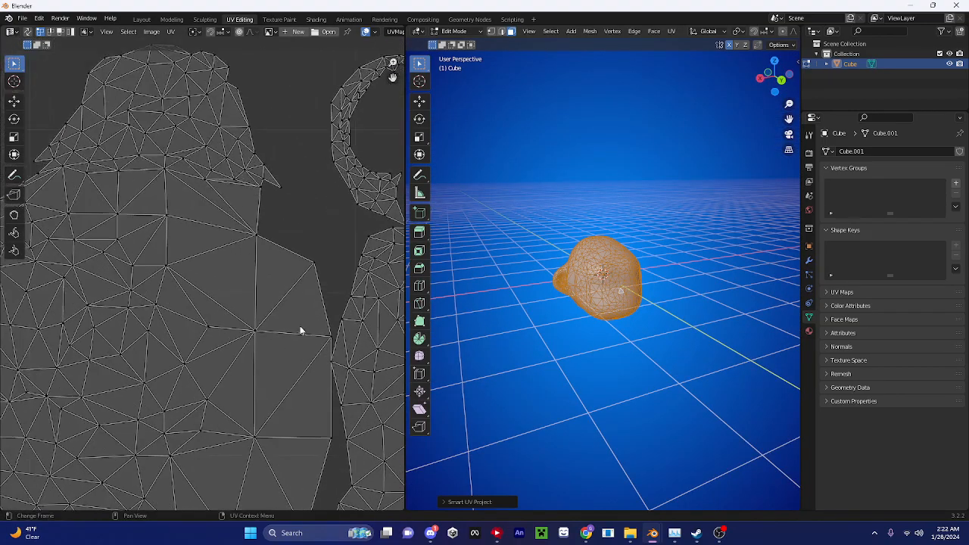
{"action": "scroll", "coordinate": [227, 282], "scroll_direction": "down", "scroll_amount": 6}
- Select all UV islands, try the straighten options on them and mirror the layout along X
{"action": "key", "text": "a"}
{"action": "right_click", "coordinate": [237, 259]}
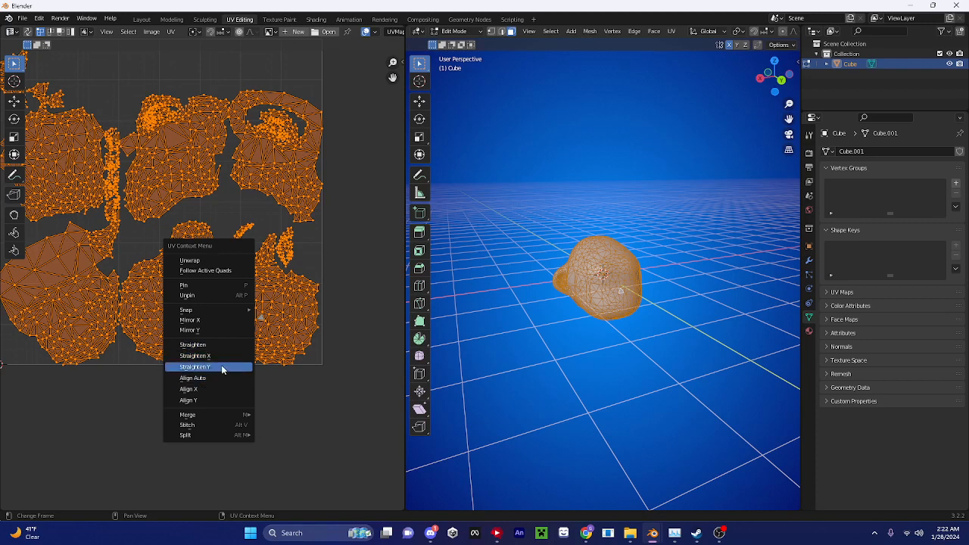
{"action": "left_click", "coordinate": [212, 365]}
{"action": "right_click", "coordinate": [214, 351]}
{"action": "left_click", "coordinate": [216, 346]}
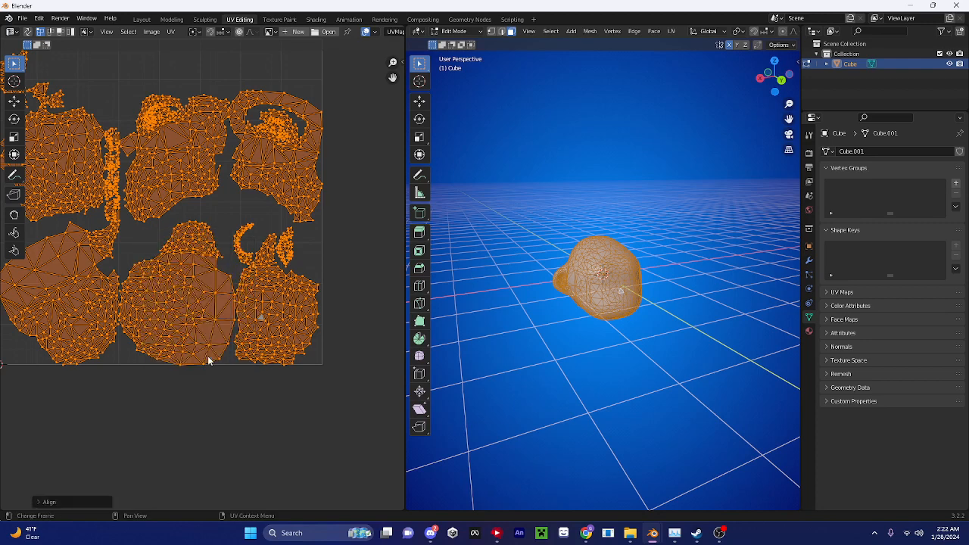
{"action": "right_click", "coordinate": [205, 344]}
{"action": "left_click", "coordinate": [201, 334]}
{"action": "right_click", "coordinate": [213, 302]}
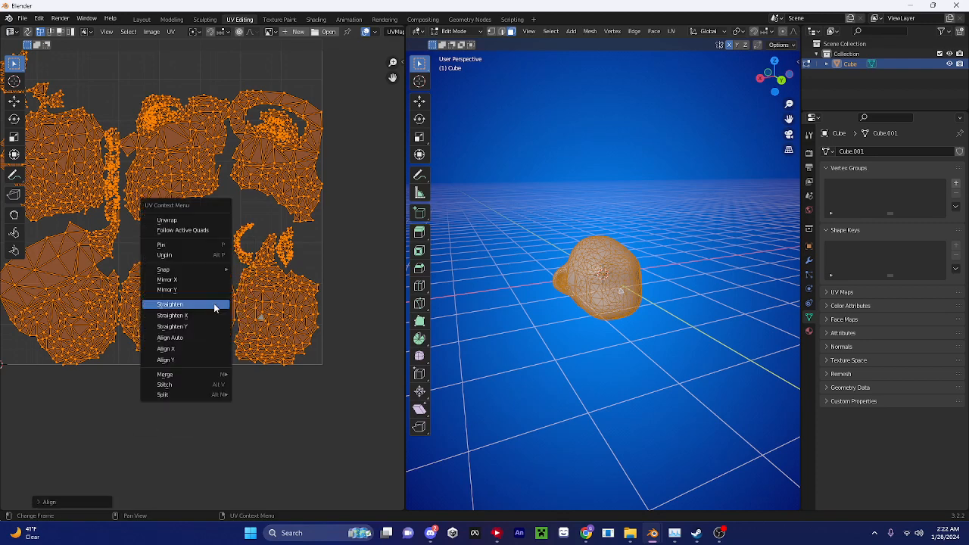
{"action": "left_click", "coordinate": [180, 280]}
- Examine the mirrored UV layout alongside the head mesh
{"action": "scroll", "coordinate": [580, 205], "scroll_direction": "down", "scroll_amount": 3}
{"action": "middle_click_drag", "start_coordinate": [580, 205], "coordinate": [520, 199]}
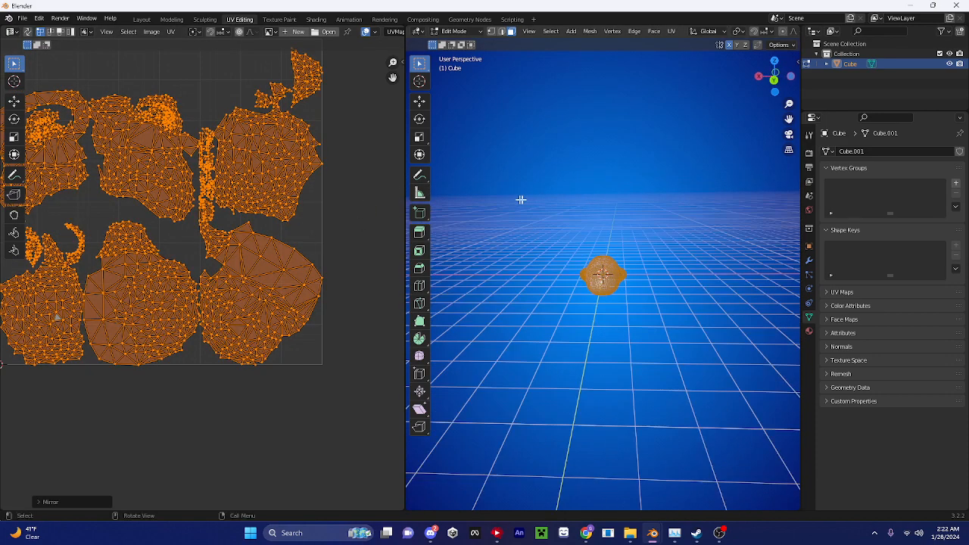
{"action": "scroll", "coordinate": [307, 201], "scroll_direction": "down", "scroll_amount": 4}
{"action": "scroll", "coordinate": [307, 193], "scroll_direction": "up", "scroll_amount": 5}
{"action": "scroll", "coordinate": [306, 189], "scroll_direction": "up", "scroll_amount": 3}
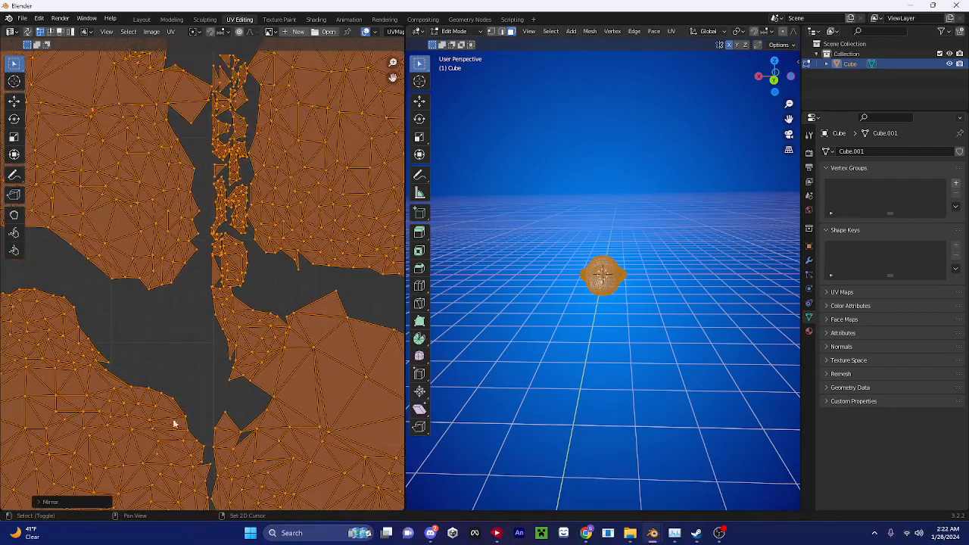
{"action": "scroll", "coordinate": [571, 303], "scroll_direction": "up", "scroll_amount": 6}
{"action": "middle_click_drag", "start_coordinate": [572, 303], "coordinate": [530, 295]}
{"action": "scroll", "coordinate": [530, 295], "scroll_direction": "up", "scroll_amount": 1}
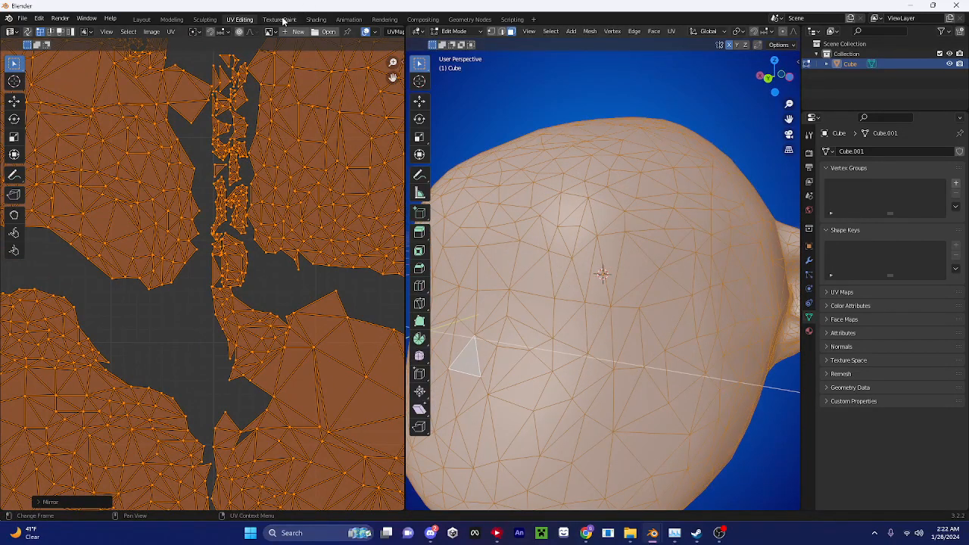
- Open the Texture Paint workspace for the head
{"action": "left_click", "coordinate": [281, 20]}
{"action": "scroll", "coordinate": [686, 93], "scroll_direction": "up", "scroll_amount": 8}
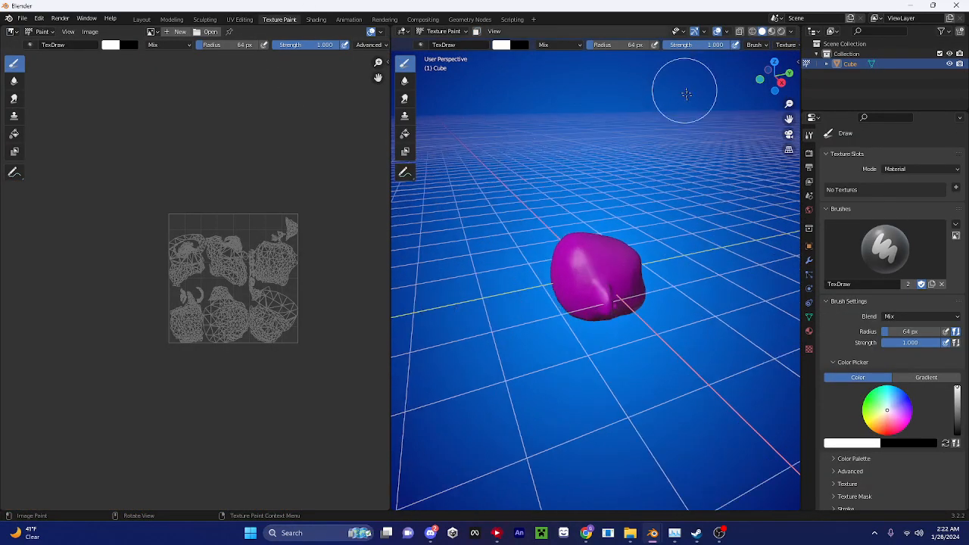
- Add a Base Color texture paint slot to the head at 1024 by 1024 px with a blue fill
{"action": "middle_click_drag", "start_coordinate": [735, 221], "coordinate": [609, 210]}
{"action": "scroll", "coordinate": [609, 211], "scroll_direction": "up", "scroll_amount": 4}
{"action": "scroll", "coordinate": [609, 211], "scroll_direction": "down", "scroll_amount": 5}
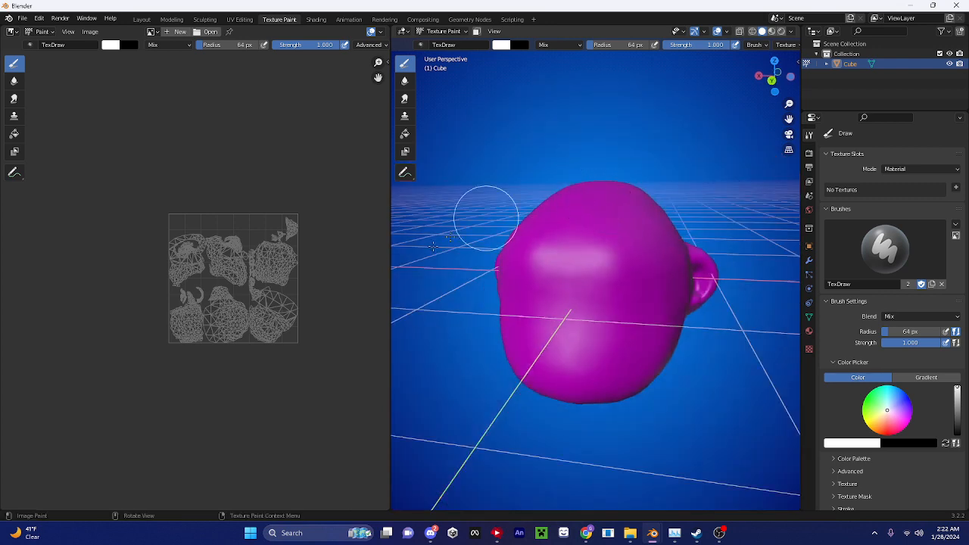
{"action": "left_click", "coordinate": [955, 187]}
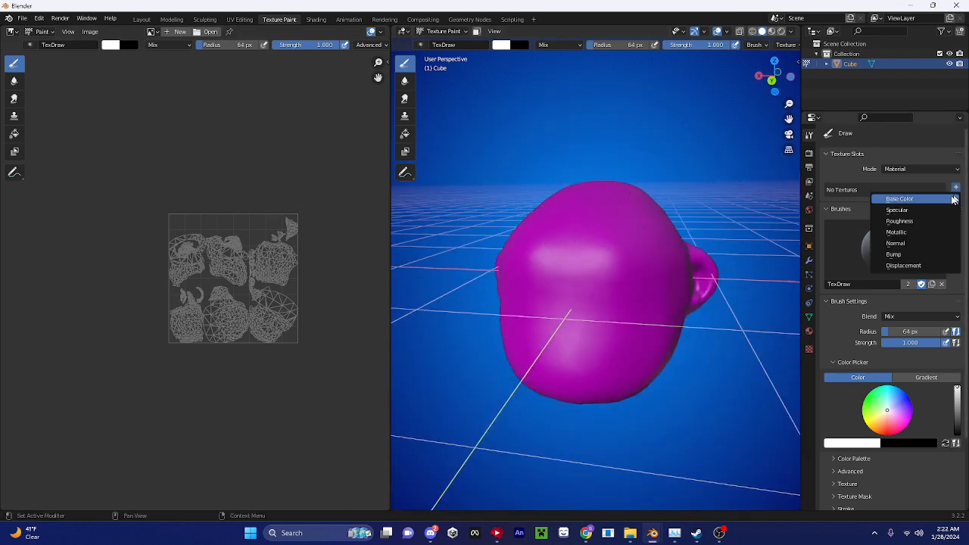
{"action": "left_click", "coordinate": [926, 201]}
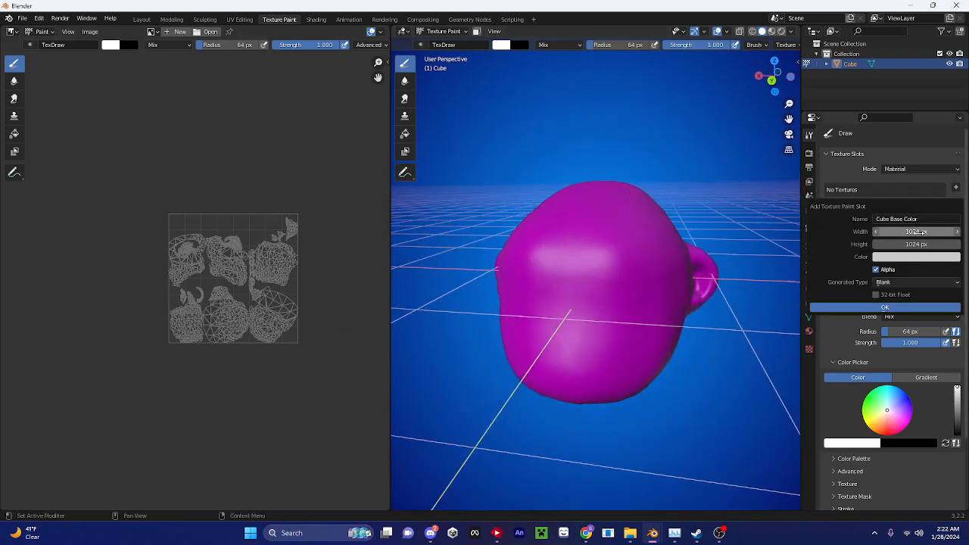
{"action": "left_click", "coordinate": [911, 257]}
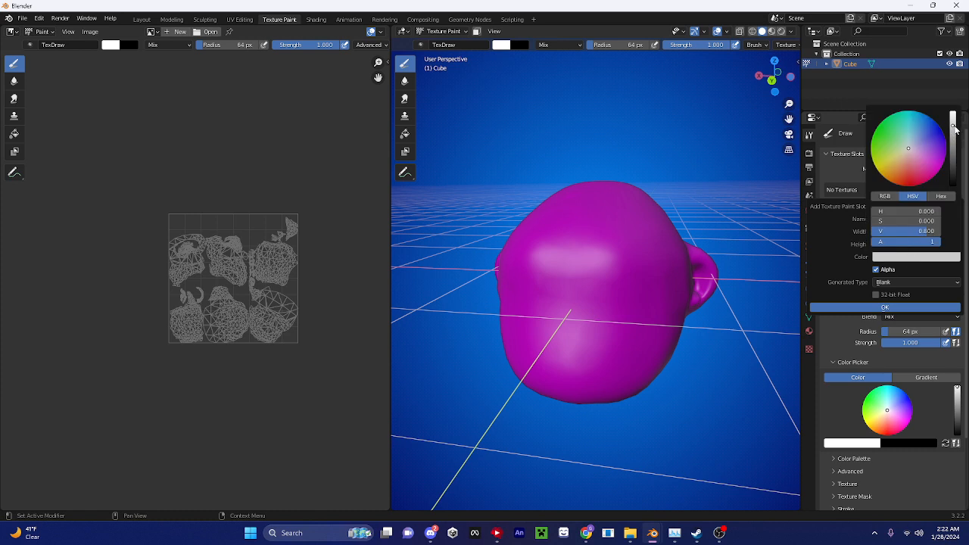
{"action": "left_click_drag", "start_coordinate": [952, 127], "coordinate": [952, 112]}
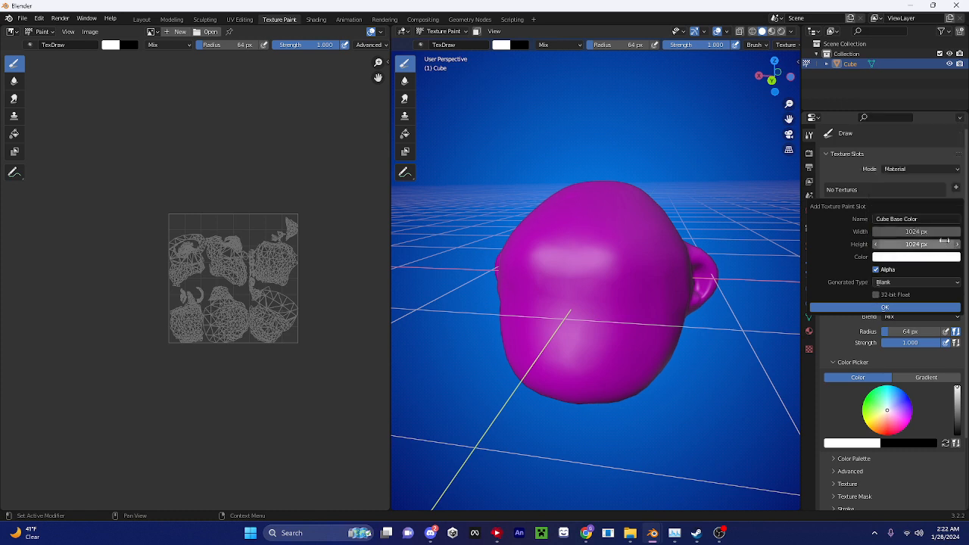
{"action": "left_click", "coordinate": [915, 257]}
{"action": "left_click_drag", "start_coordinate": [909, 148], "coordinate": [924, 126]}
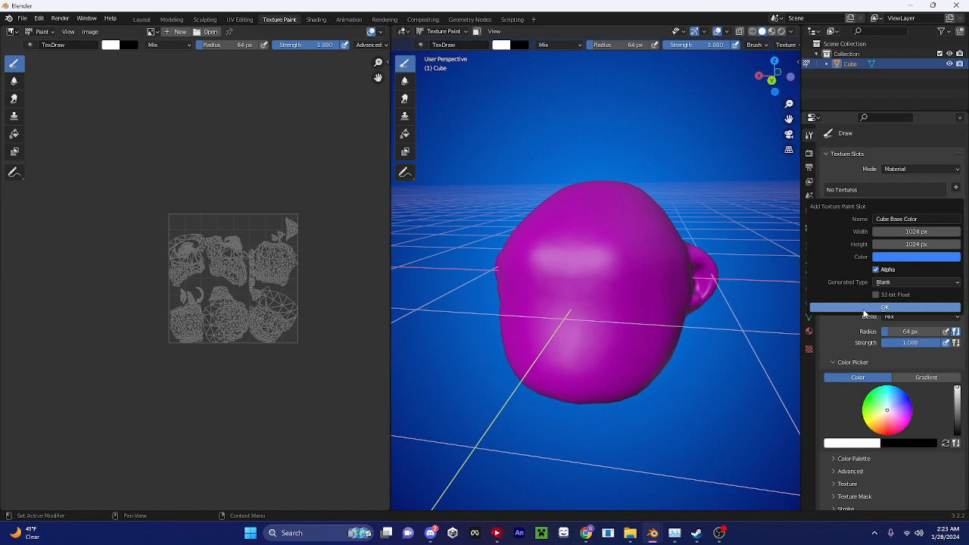
{"action": "left_click", "coordinate": [864, 308]}
- Try a short white brush stroke on the front of the head and undo it
{"action": "middle_click_drag", "start_coordinate": [681, 295], "coordinate": [605, 299]}
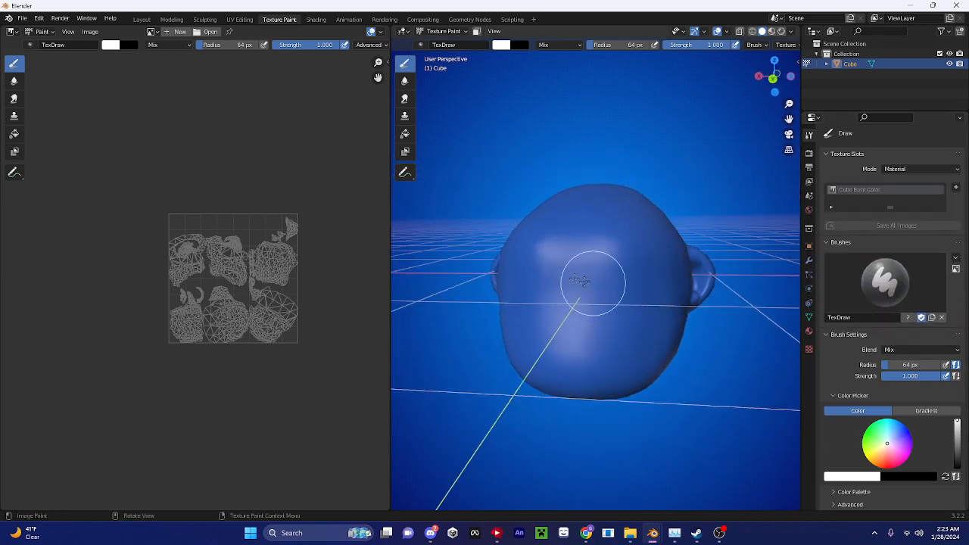
{"action": "scroll", "coordinate": [643, 218], "scroll_direction": "up", "scroll_amount": 2}
{"action": "middle_click_drag", "start_coordinate": [461, 329], "coordinate": [506, 334]}
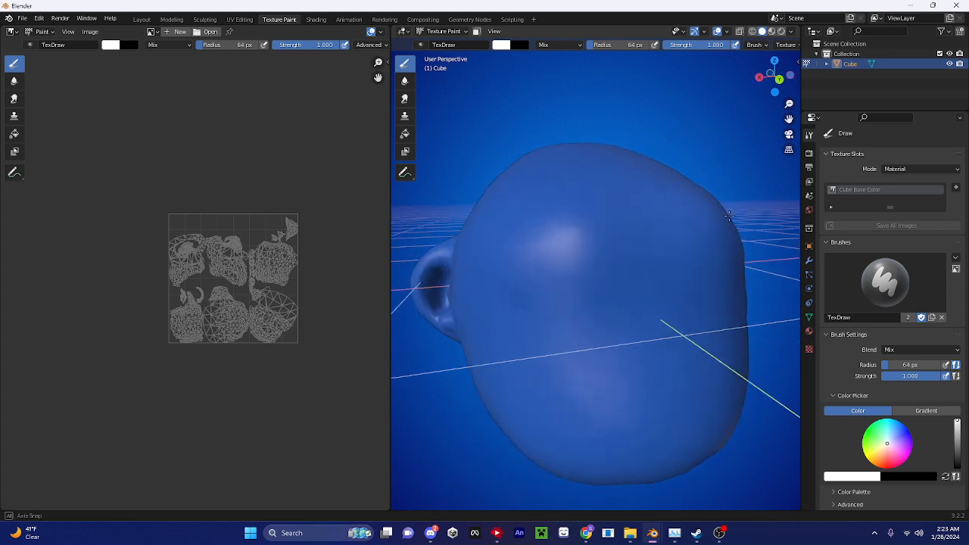
{"action": "mouse_move", "coordinate": [576, 294]}
{"action": "left_mouse_down"}
{"action": "mouse_move", "coordinate": [535, 338]}
{"action": "mouse_move", "coordinate": [578, 319]}
{"action": "left_mouse_up"}
{"action": "key", "text": "ctrl+z"}
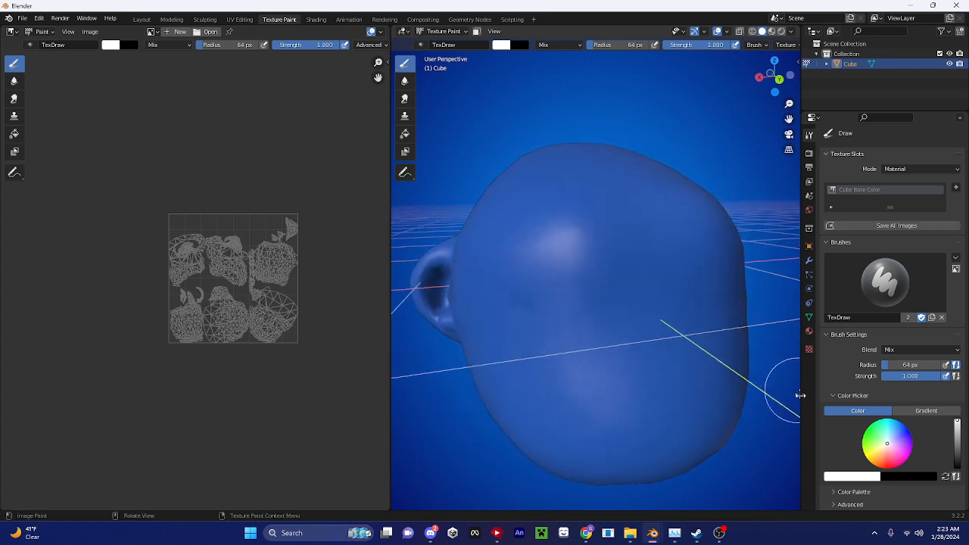
- Show the head's material properties and switch the viewport to Material Preview shading
{"action": "left_click", "coordinate": [809, 331]}
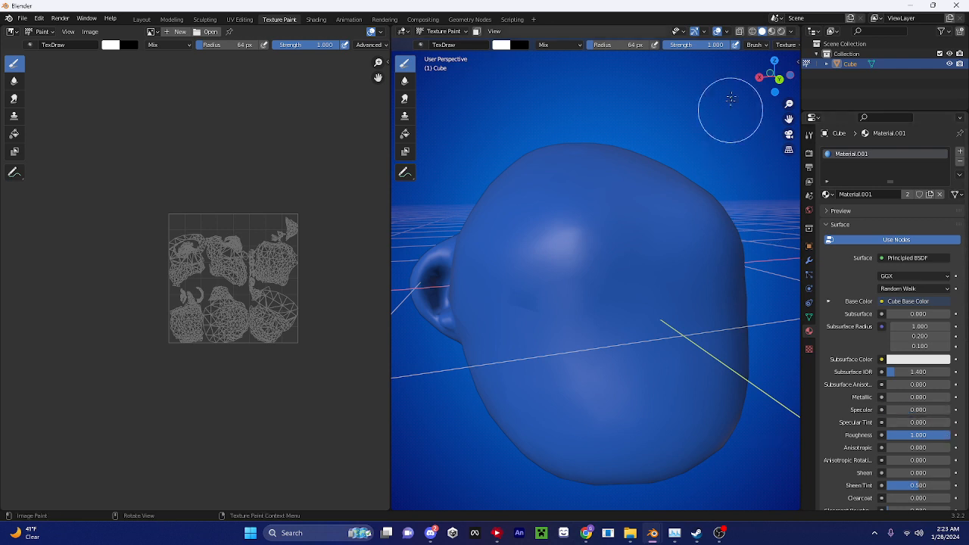
{"action": "left_click", "coordinate": [772, 32]}
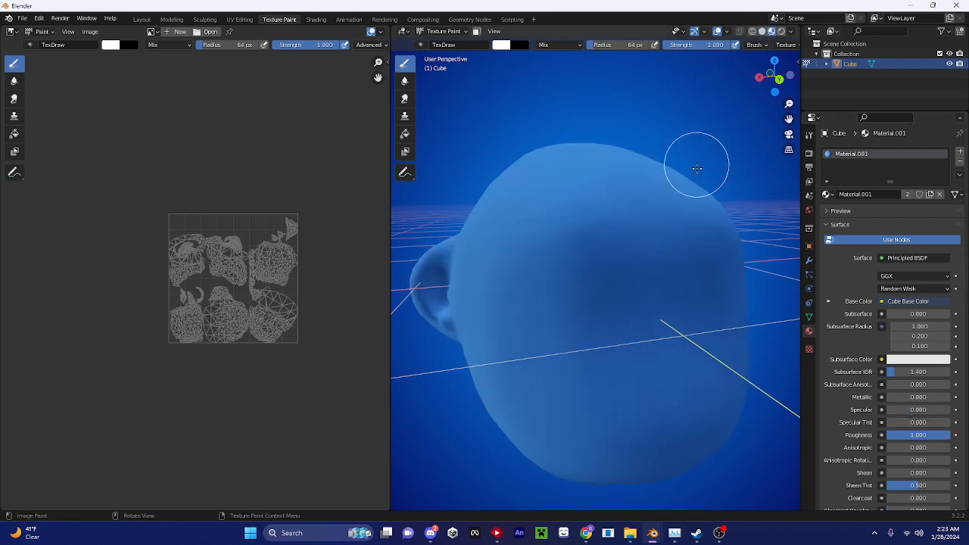
{"action": "middle_click_drag", "start_coordinate": [697, 168], "coordinate": [674, 171]}
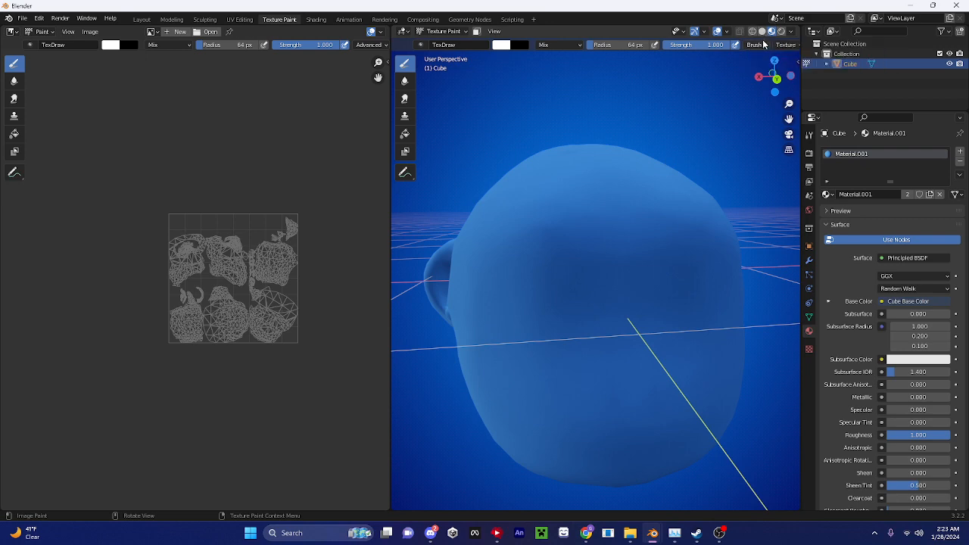
{"action": "scroll", "coordinate": [665, 187], "scroll_direction": "down", "scroll_amount": 1}
{"action": "middle_click_drag", "start_coordinate": [666, 187], "coordinate": [704, 182]}
{"action": "middle_click_drag", "start_coordinate": [667, 240], "coordinate": [629, 244]}
- Set the brush radius to 23 px and pick a violet-blue paint color
{"action": "key", "text": "f"}
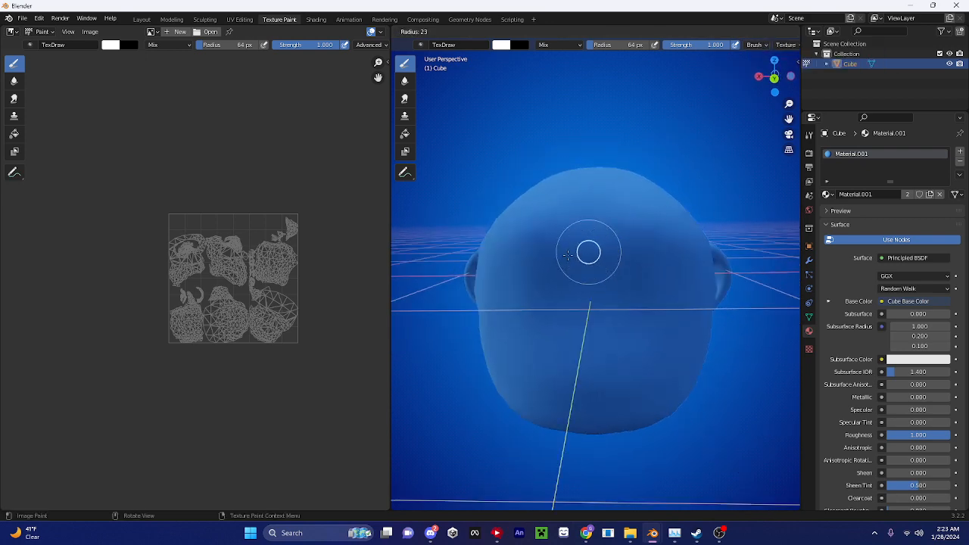
{"action": "left_click", "coordinate": [600, 253]}
{"action": "middle_click_drag", "start_coordinate": [572, 255], "coordinate": [741, 249]}
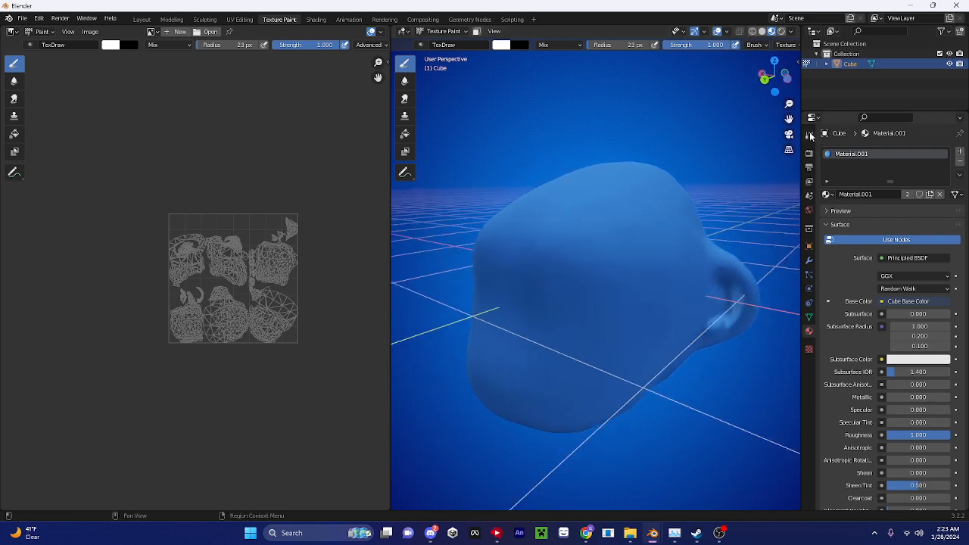
{"action": "left_click", "coordinate": [809, 135]}
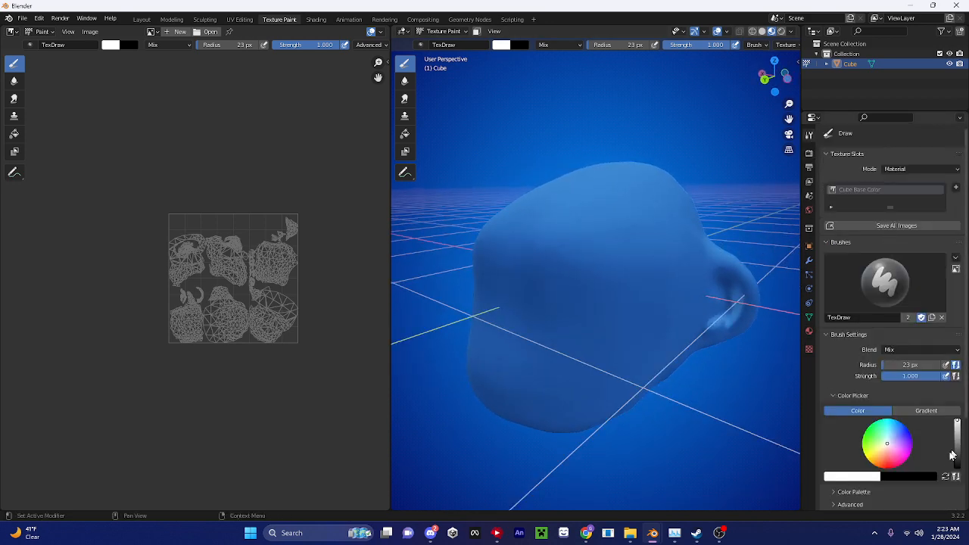
{"action": "left_click", "coordinate": [900, 434]}
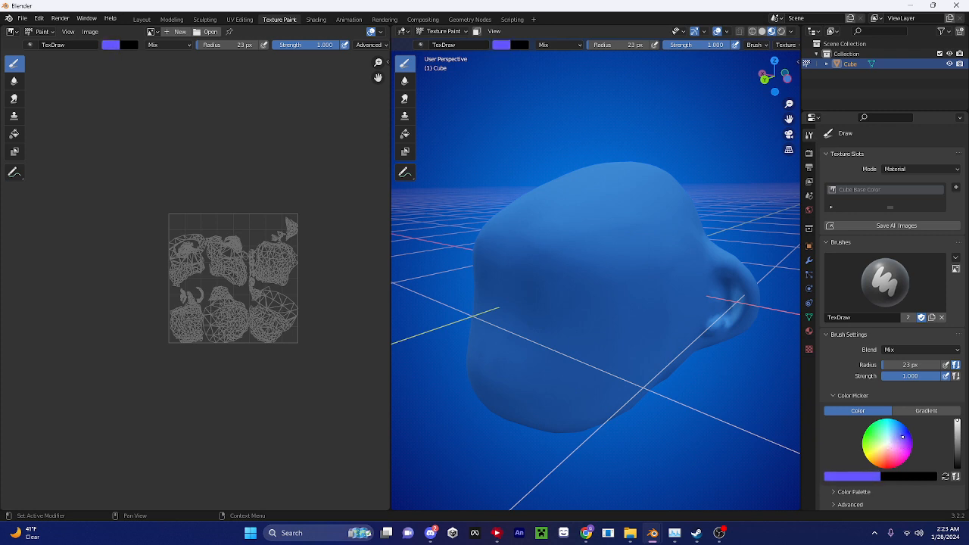
- Test strokes on the side of the head, undoing the first, and shift the brush color to a deeper blue
{"action": "middle_click_drag", "start_coordinate": [618, 348], "coordinate": [627, 340]}
{"action": "left_click_drag", "start_coordinate": [626, 340], "coordinate": [634, 292]}
{"action": "key", "text": "ctrl+z"}
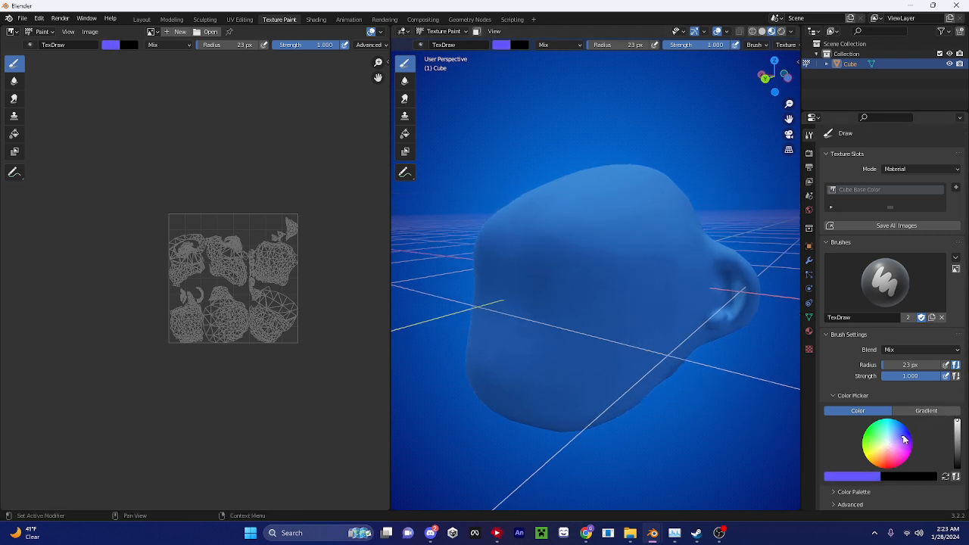
{"action": "left_click_drag", "start_coordinate": [597, 372], "coordinate": [606, 310]}
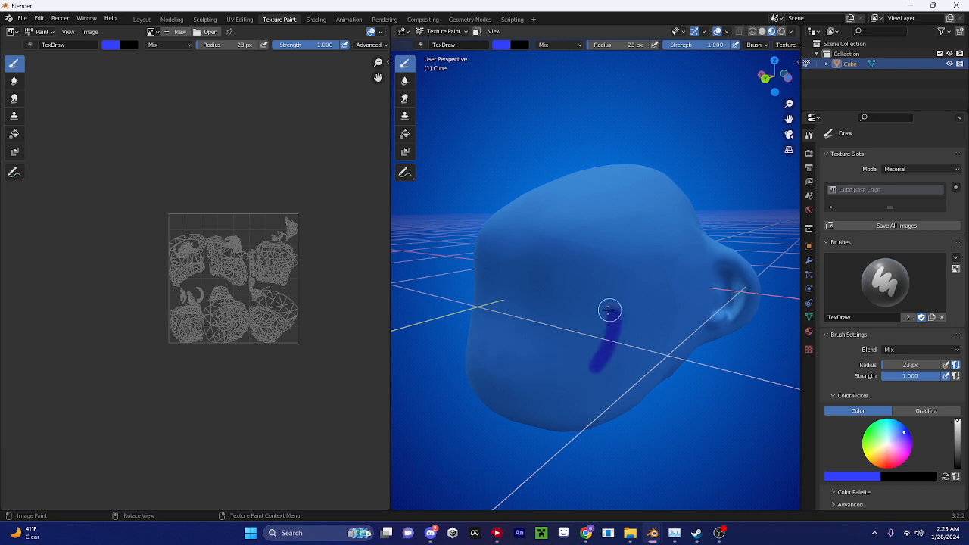
- Paint a closed blue outline around the face, dipping at the forehead, notched at the cheeks and curving along the chin
{"action": "middle_click_drag", "start_coordinate": [605, 310], "coordinate": [592, 346]}
{"action": "scroll", "coordinate": [592, 325], "scroll_direction": "up", "scroll_amount": 4}
{"action": "middle_click_drag", "start_coordinate": [593, 309], "coordinate": [632, 235]}
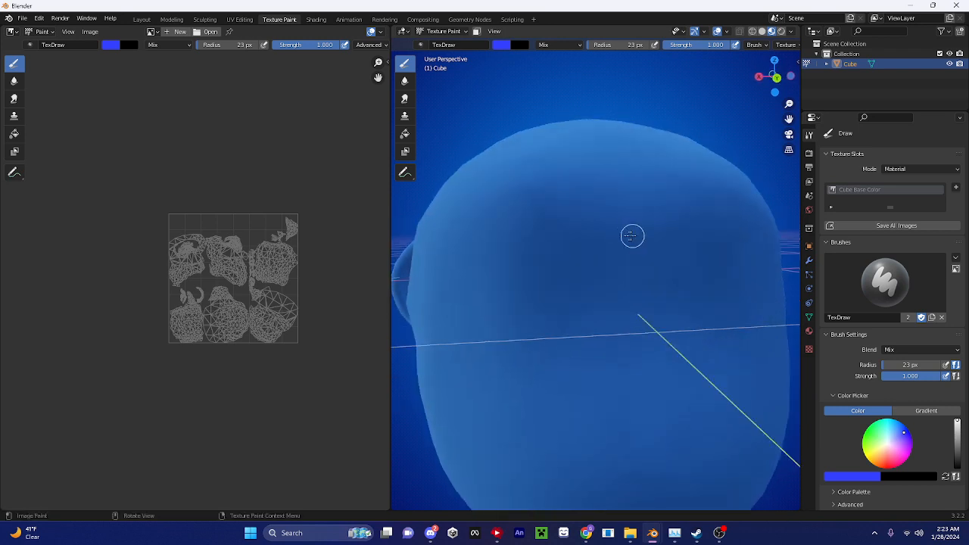
{"action": "mouse_move", "coordinate": [591, 186]}
{"action": "left_mouse_down"}
{"action": "mouse_move", "coordinate": [532, 184]}
{"action": "mouse_move", "coordinate": [637, 205]}
{"action": "left_mouse_up"}
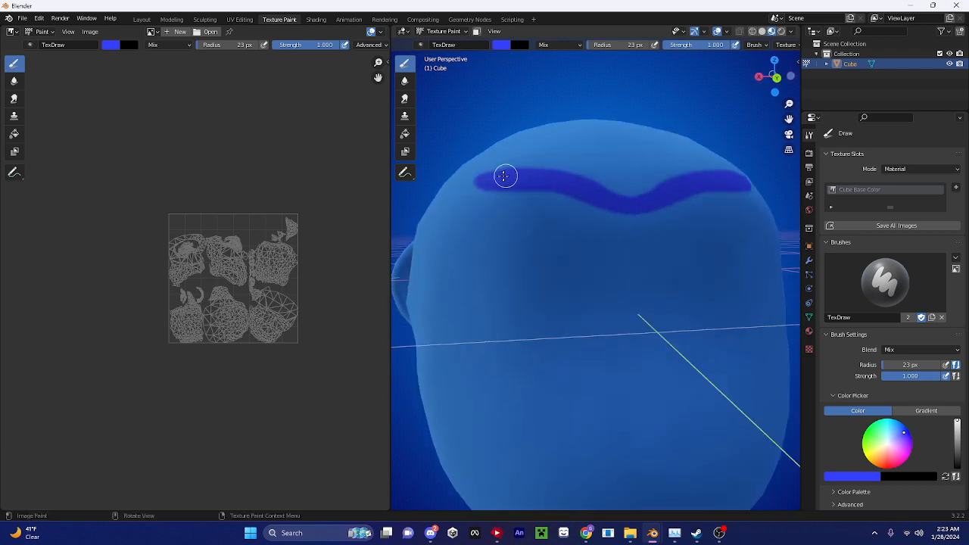
{"action": "mouse_move", "coordinate": [504, 177]}
{"action": "left_mouse_down"}
{"action": "mouse_move", "coordinate": [431, 303]}
{"action": "mouse_move", "coordinate": [461, 417]}
{"action": "mouse_move", "coordinate": [484, 435]}
{"action": "left_mouse_up"}
{"action": "scroll", "coordinate": [492, 393], "scroll_direction": "down", "scroll_amount": 5}
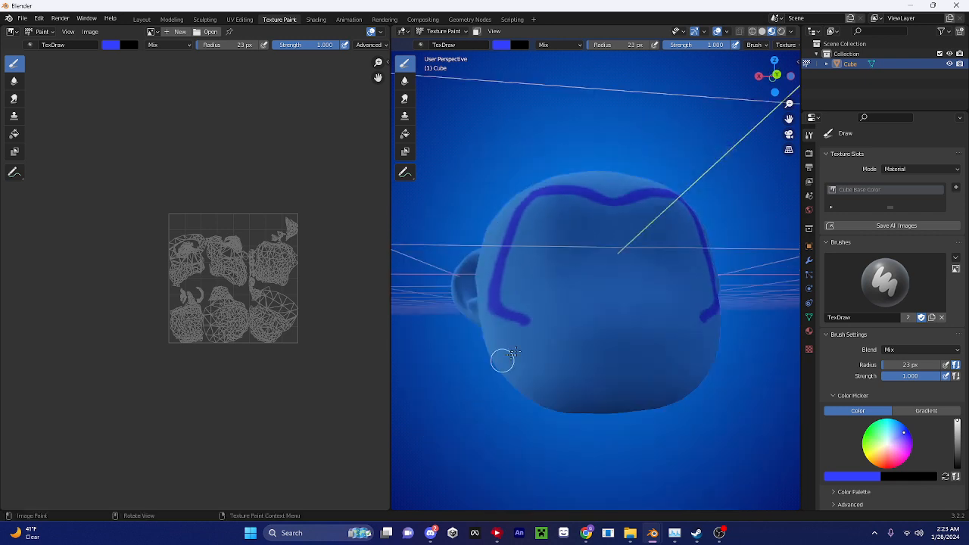
{"action": "scroll", "coordinate": [517, 326], "scroll_direction": "up", "scroll_amount": 2}
{"action": "mouse_move", "coordinate": [491, 370]}
{"action": "left_mouse_down"}
{"action": "mouse_move", "coordinate": [608, 432]}
{"action": "mouse_move", "coordinate": [623, 414]}
{"action": "left_mouse_up"}
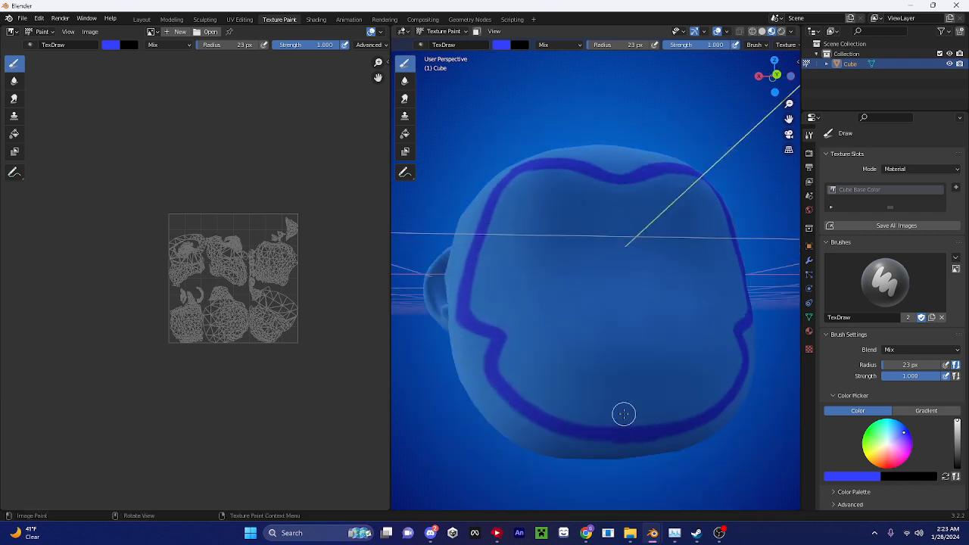
{"action": "mouse_move", "coordinate": [623, 413]}
{"action": "middle_mouse_down"}
{"action": "mouse_move", "coordinate": [573, 430]}
{"action": "mouse_move", "coordinate": [603, 443]}
{"action": "middle_mouse_up"}
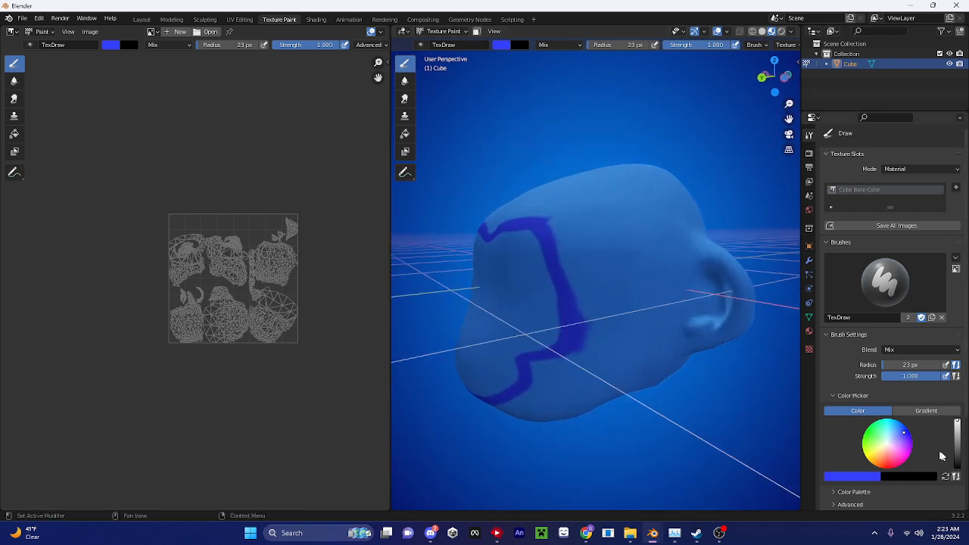
- Set the brush color to black, radius to 33 px and strength to 0.119, and try a stroke on top of the head
{"action": "left_click_drag", "start_coordinate": [958, 462], "coordinate": [957, 468]}
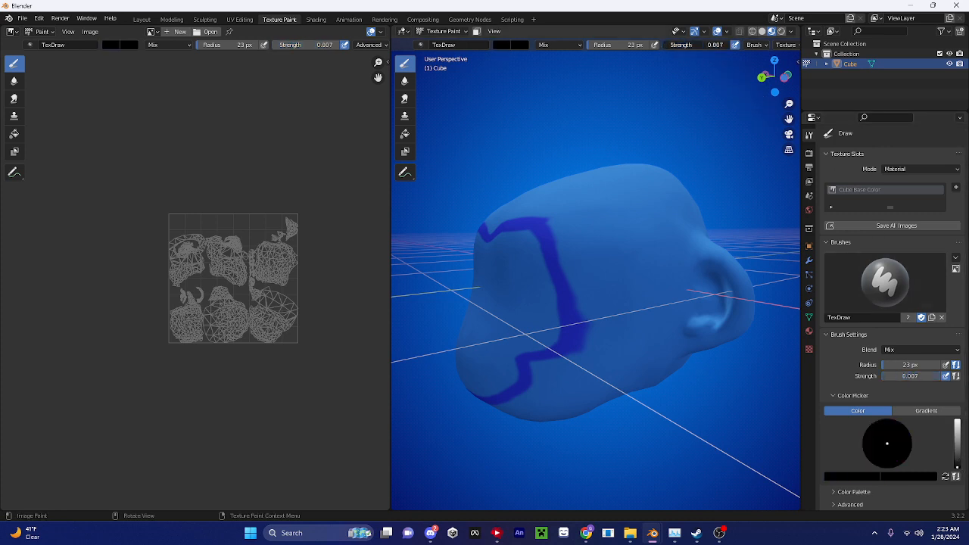
{"action": "scroll", "coordinate": [608, 330], "scroll_direction": "up", "scroll_amount": 2}
{"action": "mouse_move", "coordinate": [649, 321]}
{"action": "middle_mouse_down"}
{"action": "mouse_move", "coordinate": [608, 330]}
{"action": "mouse_move", "coordinate": [636, 333]}
{"action": "mouse_move", "coordinate": [757, 409]}
{"action": "middle_mouse_up"}
{"action": "scroll", "coordinate": [591, 307], "scroll_direction": "down", "scroll_amount": 4}
{"action": "scroll", "coordinate": [585, 333], "scroll_direction": "up", "scroll_amount": 2}
{"action": "left_click_drag", "start_coordinate": [586, 333], "coordinate": [648, 313]}
{"action": "key", "text": "ctrl+z"}
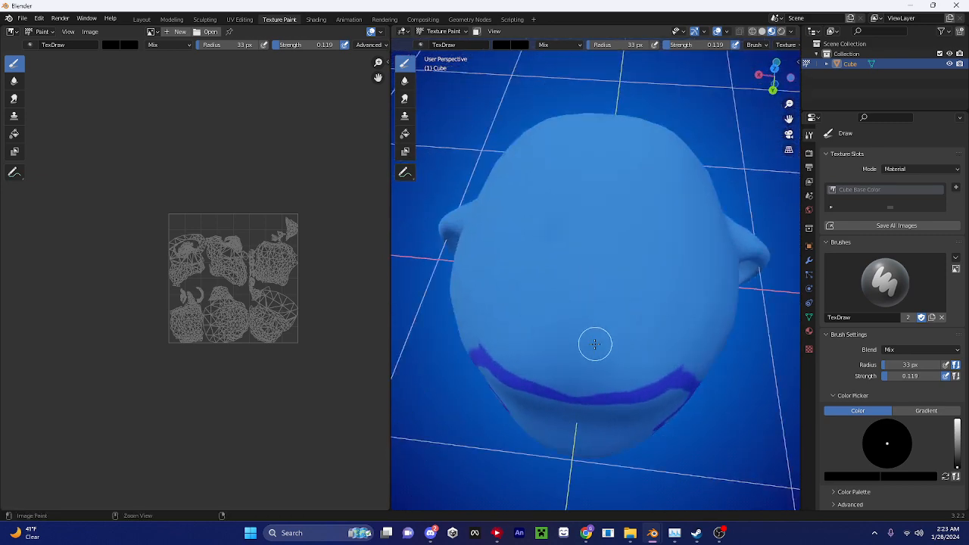
- Lower the brush strength to 0.089 and try another black stroke across the top of the head
{"action": "scroll", "coordinate": [595, 344], "scroll_direction": "up", "scroll_amount": 3}
{"action": "left_click_drag", "start_coordinate": [567, 350], "coordinate": [659, 346]}
{"action": "key", "text": "ctrl+z"}
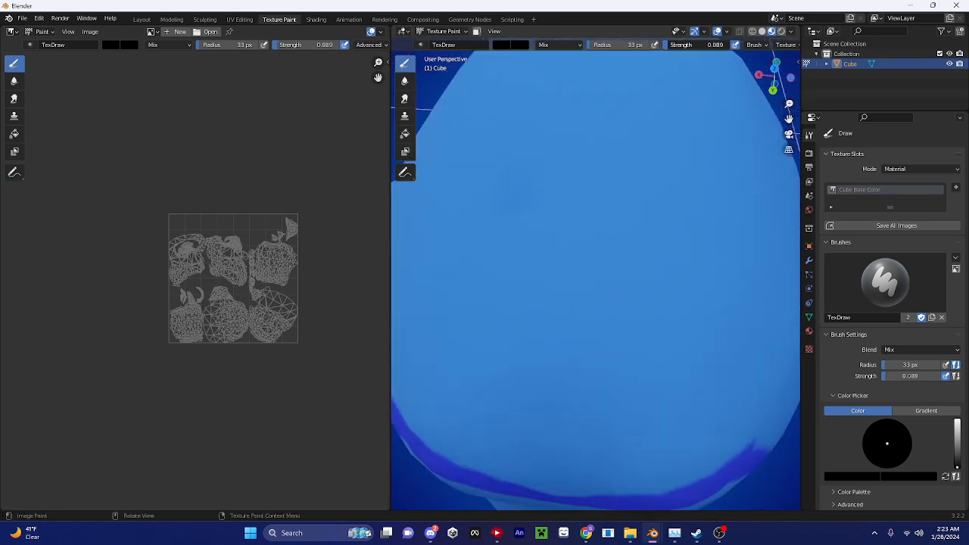
- Paint soft black shading over the top and sides of the head with a 44 px brush at strength 0.067
{"action": "scroll", "coordinate": [612, 362], "scroll_direction": "down", "scroll_amount": 5}
{"action": "middle_click_drag", "start_coordinate": [616, 331], "coordinate": [632, 331]}
{"action": "key", "text": "bracketright"}
{"action": "key", "text": "bracketright"}
{"action": "key", "text": "bracketright"}
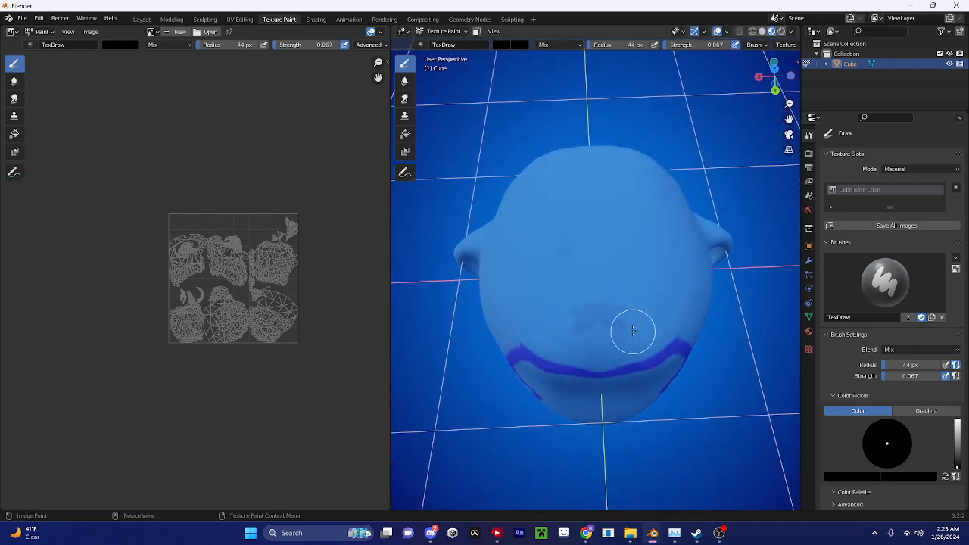
{"action": "middle_click_drag", "start_coordinate": [494, 320], "coordinate": [637, 220]}
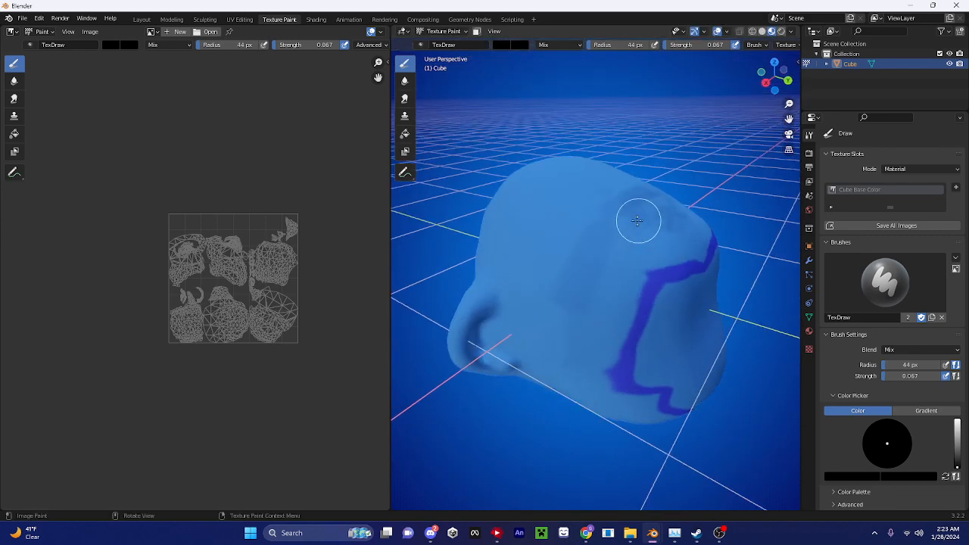
{"action": "middle_click_drag", "start_coordinate": [591, 286], "coordinate": [567, 256]}
{"action": "middle_click_drag", "start_coordinate": [547, 186], "coordinate": [644, 163]}
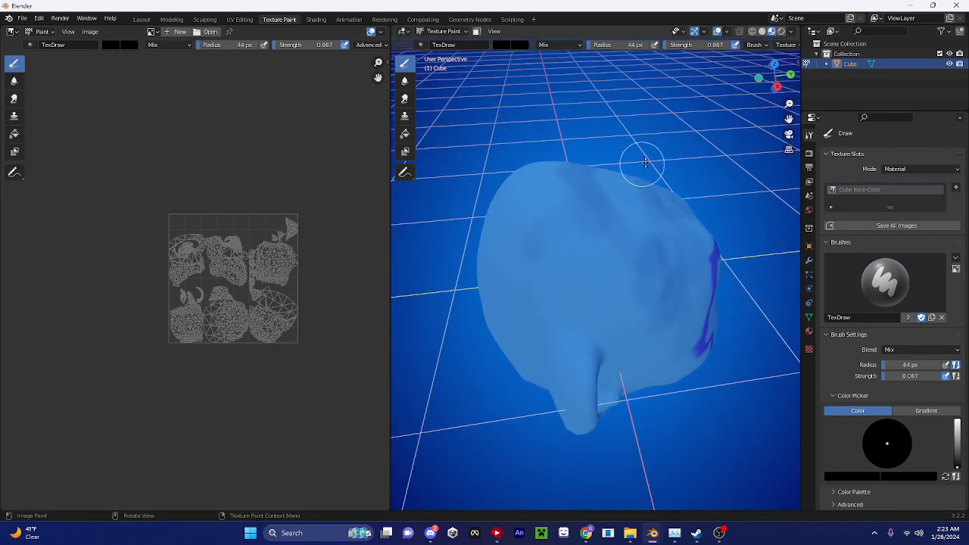
{"action": "mouse_move", "coordinate": [573, 218]}
{"action": "middle_mouse_down"}
{"action": "mouse_move", "coordinate": [598, 227]}
{"action": "mouse_move", "coordinate": [634, 283]}
{"action": "mouse_move", "coordinate": [566, 296]}
{"action": "mouse_move", "coordinate": [573, 234]}
{"action": "mouse_move", "coordinate": [582, 258]}
{"action": "mouse_move", "coordinate": [520, 320]}
{"action": "mouse_move", "coordinate": [610, 379]}
{"action": "middle_mouse_up"}
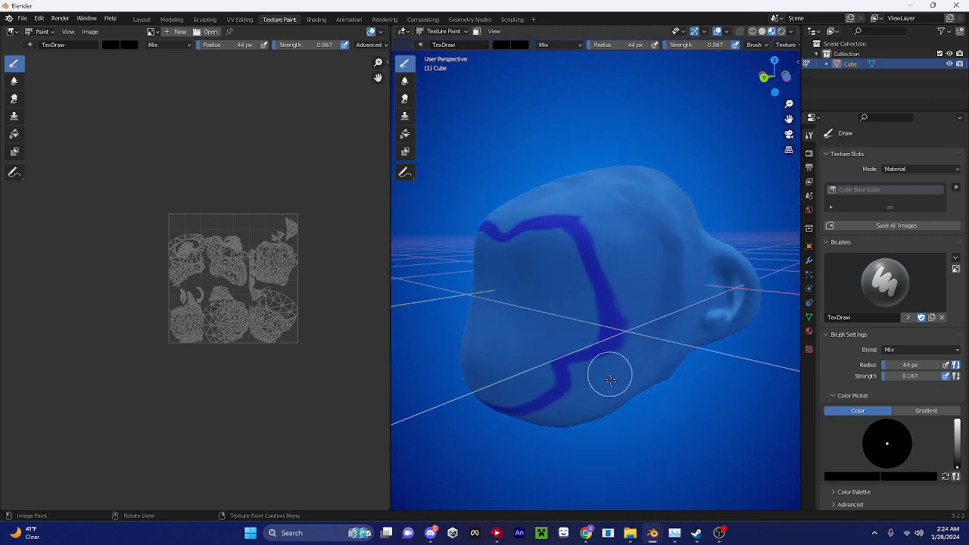
- Darken the outer edge of the blue face outline at the cheek with an 18 px brush, and set the radius to 35 px
{"action": "mouse_move", "coordinate": [617, 297]}
{"action": "middle_mouse_down"}
{"action": "mouse_move", "coordinate": [616, 287]}
{"action": "mouse_move", "coordinate": [606, 301]}
{"action": "middle_mouse_up"}
{"action": "key", "text": "f"}
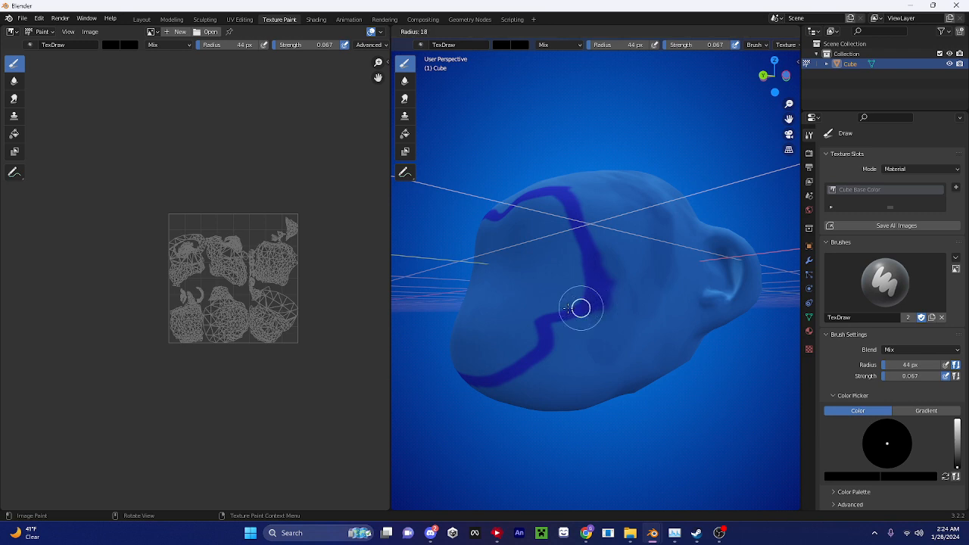
{"action": "left_click", "coordinate": [589, 308]}
{"action": "scroll", "coordinate": [597, 321], "scroll_direction": "up", "scroll_amount": 3}
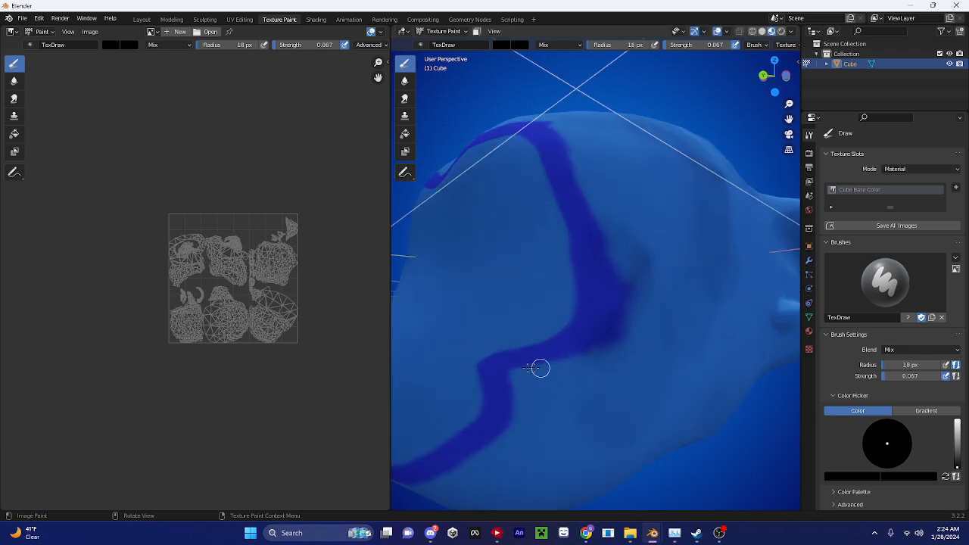
{"action": "key", "text": "f"}
{"action": "left_click", "coordinate": [588, 347]}
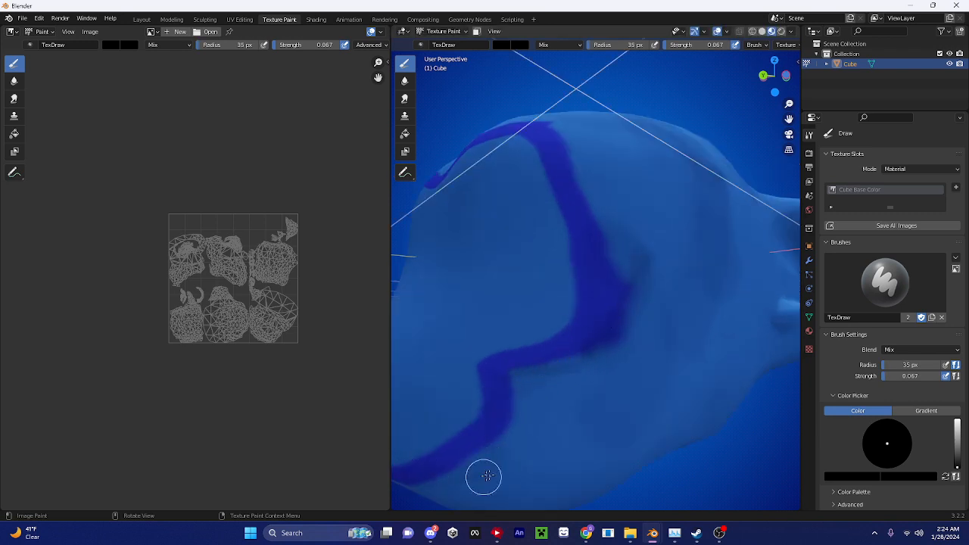
- Shade the underside of the head in soft black below the face outline, and set the brush radius to 34 px
{"action": "mouse_move", "coordinate": [569, 357]}
{"action": "middle_mouse_down"}
{"action": "mouse_move", "coordinate": [597, 219]}
{"action": "mouse_move", "coordinate": [740, 219]}
{"action": "mouse_move", "coordinate": [668, 322]}
{"action": "middle_mouse_up"}
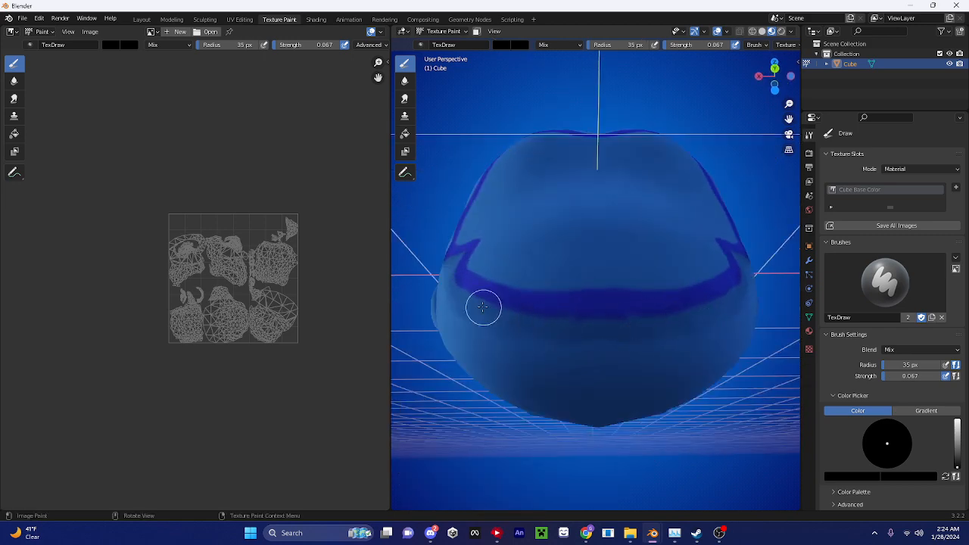
{"action": "mouse_move", "coordinate": [598, 336]}
{"action": "middle_mouse_down"}
{"action": "mouse_move", "coordinate": [510, 322]}
{"action": "mouse_move", "coordinate": [627, 328]}
{"action": "mouse_move", "coordinate": [608, 290]}
{"action": "mouse_move", "coordinate": [644, 308]}
{"action": "mouse_move", "coordinate": [567, 346]}
{"action": "mouse_move", "coordinate": [590, 305]}
{"action": "middle_mouse_up"}
{"action": "key", "text": "f"}
{"action": "left_click", "coordinate": [655, 308]}
{"action": "key", "text": "f"}
{"action": "left_click", "coordinate": [564, 322]}
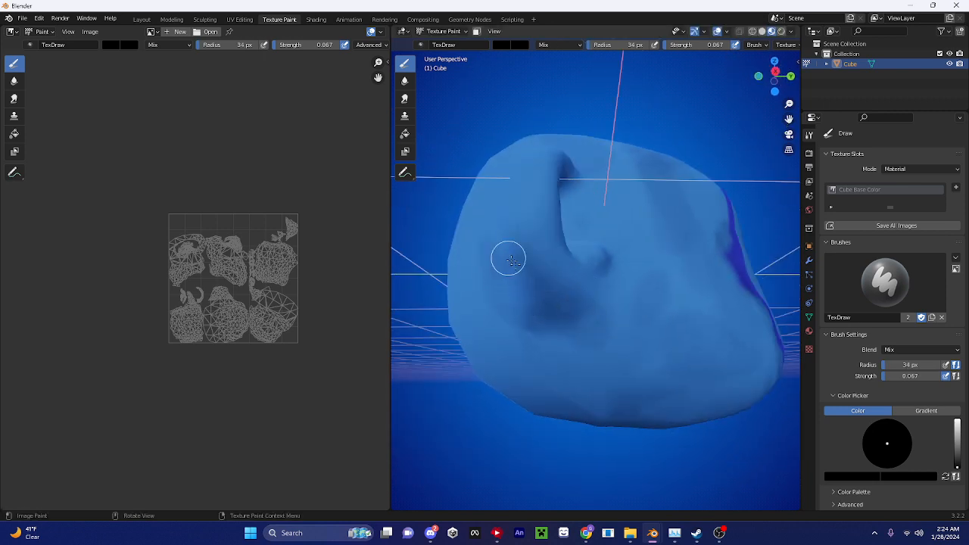
- Continue the soft black shading onto the back of the head with a 41 px brush at strength 0.067
{"action": "middle_click_drag", "start_coordinate": [491, 281], "coordinate": [593, 346]}
{"action": "mouse_move", "coordinate": [596, 199]}
{"action": "middle_mouse_down"}
{"action": "mouse_move", "coordinate": [579, 255]}
{"action": "mouse_move", "coordinate": [621, 258]}
{"action": "mouse_move", "coordinate": [569, 281]}
{"action": "middle_mouse_up"}
{"action": "key", "text": "f"}
{"action": "left_click", "coordinate": [564, 282]}
{"action": "middle_click_drag", "start_coordinate": [587, 317], "coordinate": [648, 267]}
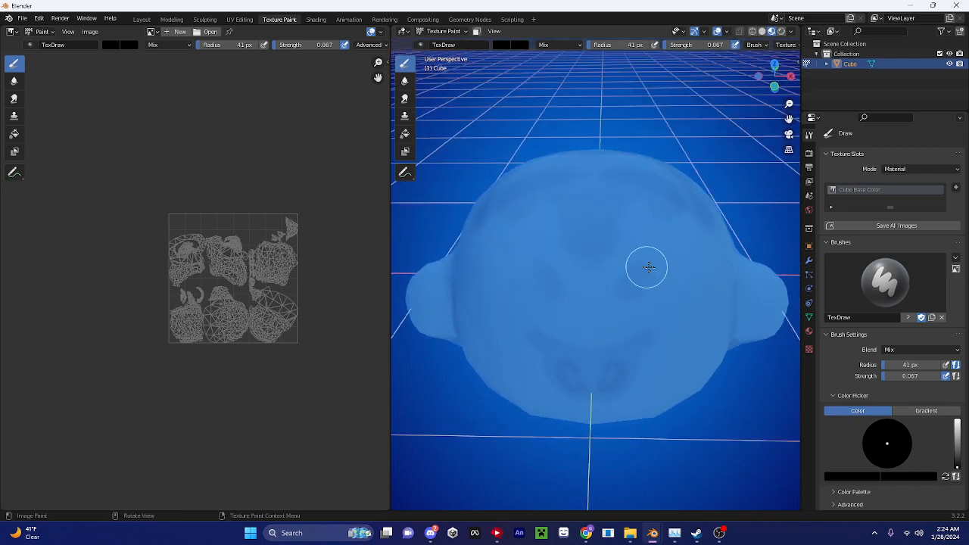
- Blend broad soft black shading over the back, sides and underside of the head with a 131 px brush
{"action": "mouse_move", "coordinate": [506, 276]}
{"action": "middle_mouse_down"}
{"action": "mouse_move", "coordinate": [489, 236]}
{"action": "mouse_move", "coordinate": [570, 311]}
{"action": "mouse_move", "coordinate": [631, 266]}
{"action": "mouse_move", "coordinate": [736, 378]}
{"action": "mouse_move", "coordinate": [686, 362]}
{"action": "mouse_move", "coordinate": [628, 237]}
{"action": "middle_mouse_up"}
{"action": "key", "text": "f"}
{"action": "left_click", "coordinate": [676, 307]}
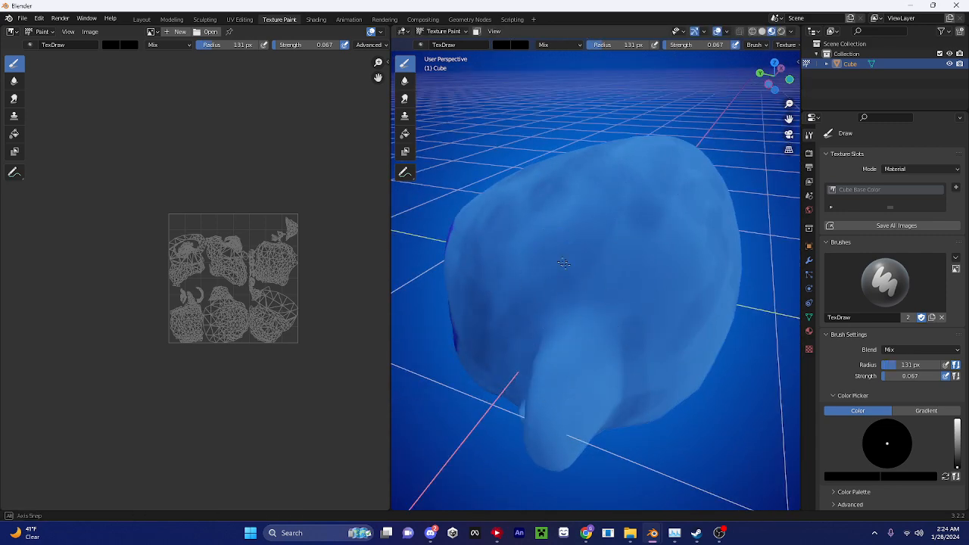
{"action": "middle_click_drag", "start_coordinate": [558, 259], "coordinate": [492, 378]}
{"action": "middle_click_drag", "start_coordinate": [526, 298], "coordinate": [599, 298]}
{"action": "middle_click_drag", "start_coordinate": [594, 242], "coordinate": [714, 303]}
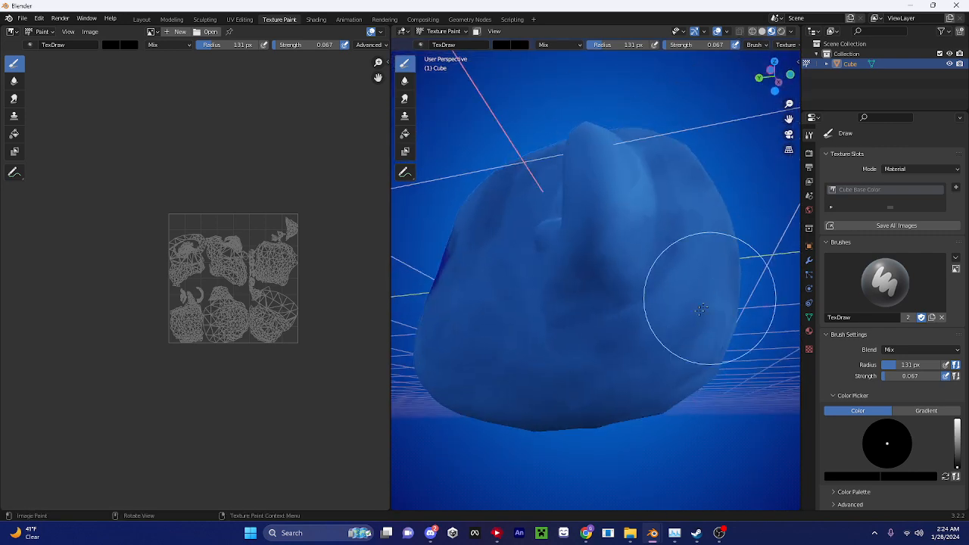
{"action": "middle_click_drag", "start_coordinate": [594, 327], "coordinate": [580, 277]}
{"action": "middle_click_drag", "start_coordinate": [623, 210], "coordinate": [572, 281]}
- Shade the area inside the blue face outline in soft black with a 76 px brush at strength 0.067
{"action": "key", "text": "f"}
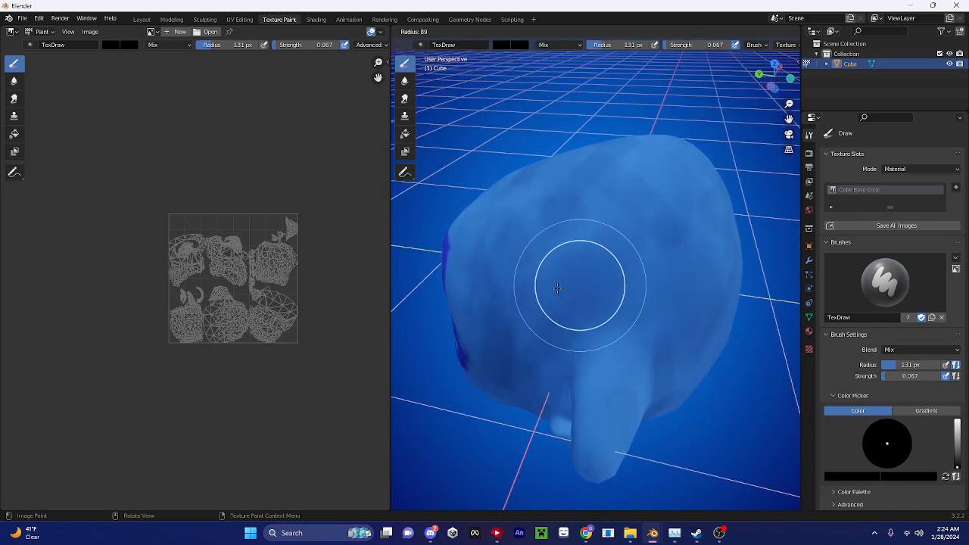
{"action": "left_click", "coordinate": [620, 179]}
{"action": "mouse_move", "coordinate": [621, 180]}
{"action": "middle_mouse_down"}
{"action": "mouse_move", "coordinate": [720, 201]}
{"action": "mouse_move", "coordinate": [579, 281]}
{"action": "mouse_move", "coordinate": [605, 242]}
{"action": "mouse_move", "coordinate": [670, 190]}
{"action": "mouse_move", "coordinate": [558, 196]}
{"action": "mouse_move", "coordinate": [605, 174]}
{"action": "mouse_move", "coordinate": [648, 195]}
{"action": "mouse_move", "coordinate": [579, 288]}
{"action": "mouse_move", "coordinate": [611, 276]}
{"action": "middle_mouse_up"}
{"action": "scroll", "coordinate": [611, 276], "scroll_direction": "up", "scroll_amount": 2}
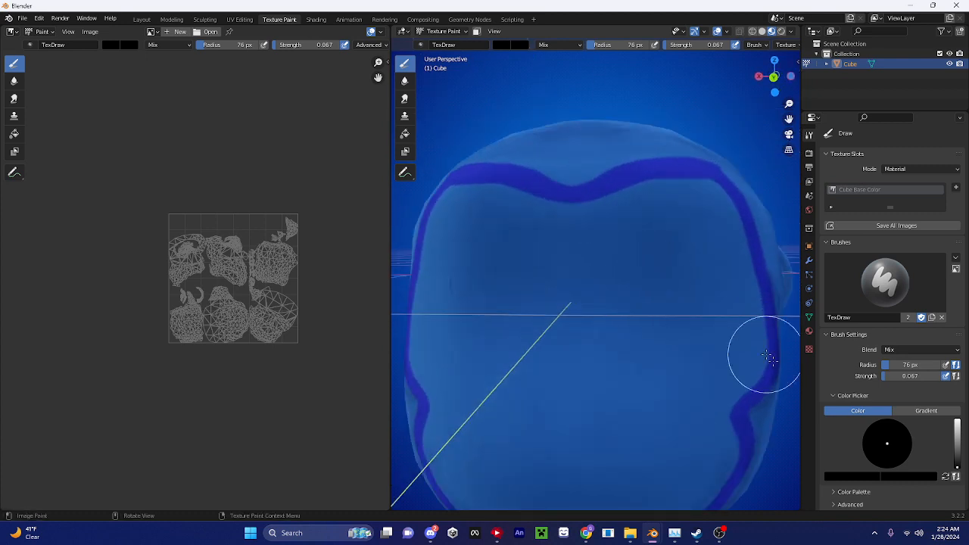
- Set up a mid-grey brush with a radius of 23 px and a strength of 1.000
{"action": "left_click_drag", "start_coordinate": [957, 465], "coordinate": [957, 442]}
{"action": "key", "text": "f"}
{"action": "left_click", "coordinate": [722, 341]}
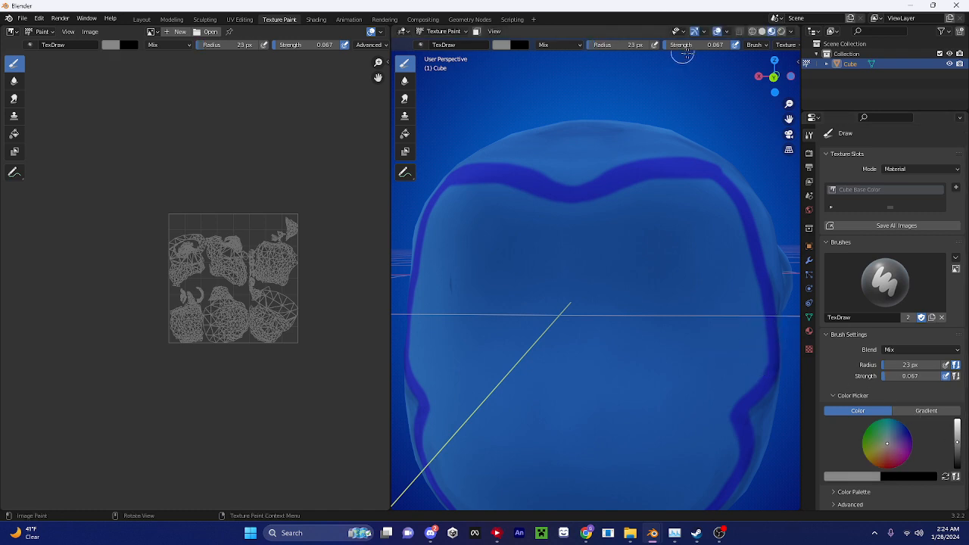
{"action": "left_click_drag", "start_coordinate": [681, 44], "coordinate": [730, 45]}
{"action": "scroll", "coordinate": [598, 211], "scroll_direction": "up", "scroll_amount": 2}
{"action": "middle_click_drag", "start_coordinate": [567, 212], "coordinate": [547, 250]}
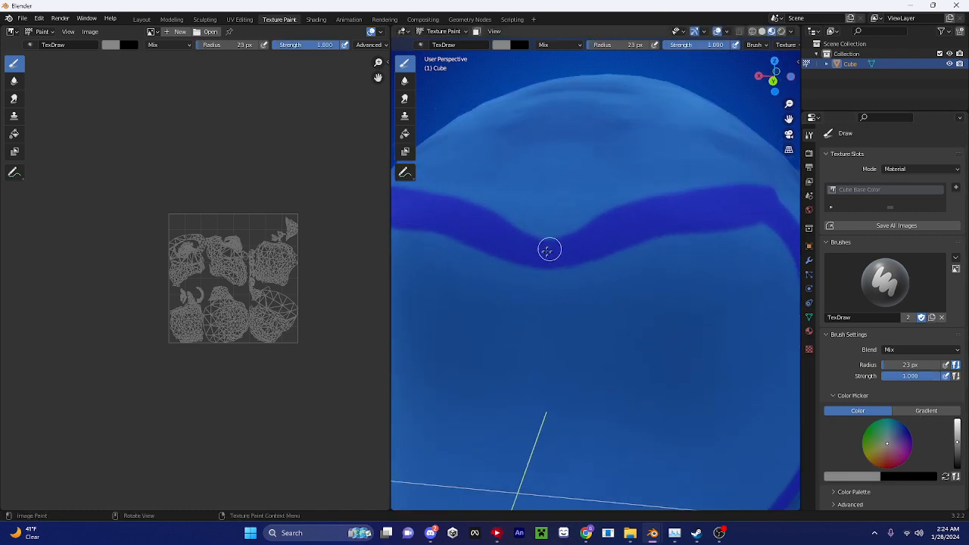
- Try a grey stroke just below the centre dip of the blue face outline
{"action": "key", "text": "ctrl+z"}
{"action": "left_click_drag", "start_coordinate": [957, 439], "coordinate": [958, 442]}
{"action": "left_click_drag", "start_coordinate": [545, 269], "coordinate": [583, 257]}
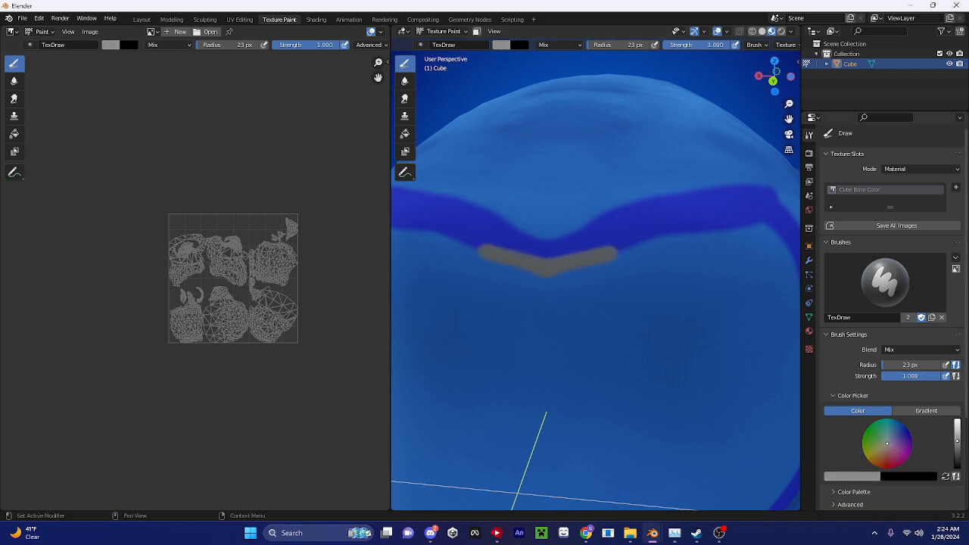
{"action": "key", "text": "ctrl+z"}
- Lighten the brush colour to light grey and test it with strokes in the middle of the face
{"action": "left_click_drag", "start_coordinate": [957, 441], "coordinate": [958, 428]}
{"action": "left_click_drag", "start_coordinate": [528, 363], "coordinate": [640, 333]}
{"action": "scroll", "coordinate": [655, 351], "scroll_direction": "down", "scroll_amount": 3}
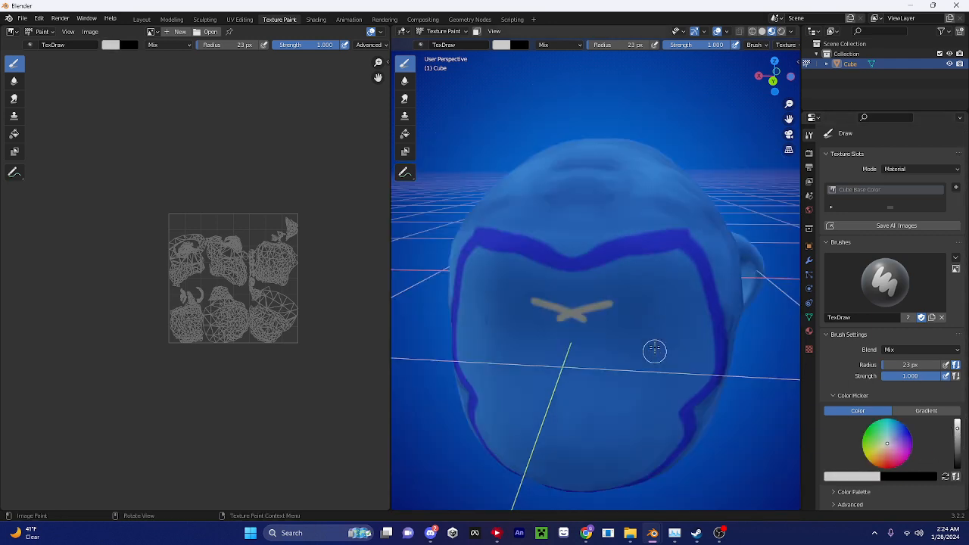
{"action": "middle_click_drag", "start_coordinate": [605, 280], "coordinate": [601, 268]}
{"action": "key", "text": "ctrl+z"}
- Trace a light grey border along the inside of the blue face outline and a band across the cheeks with the 23 px brush
{"action": "mouse_move", "coordinate": [582, 255]}
{"action": "left_mouse_down"}
{"action": "mouse_move", "coordinate": [677, 229]}
{"action": "mouse_move", "coordinate": [701, 250]}
{"action": "mouse_move", "coordinate": [720, 325]}
{"action": "mouse_move", "coordinate": [704, 371]}
{"action": "mouse_move", "coordinate": [636, 394]}
{"action": "mouse_move", "coordinate": [584, 393]}
{"action": "left_mouse_up"}
{"action": "middle_click_drag", "start_coordinate": [584, 393], "coordinate": [542, 321]}
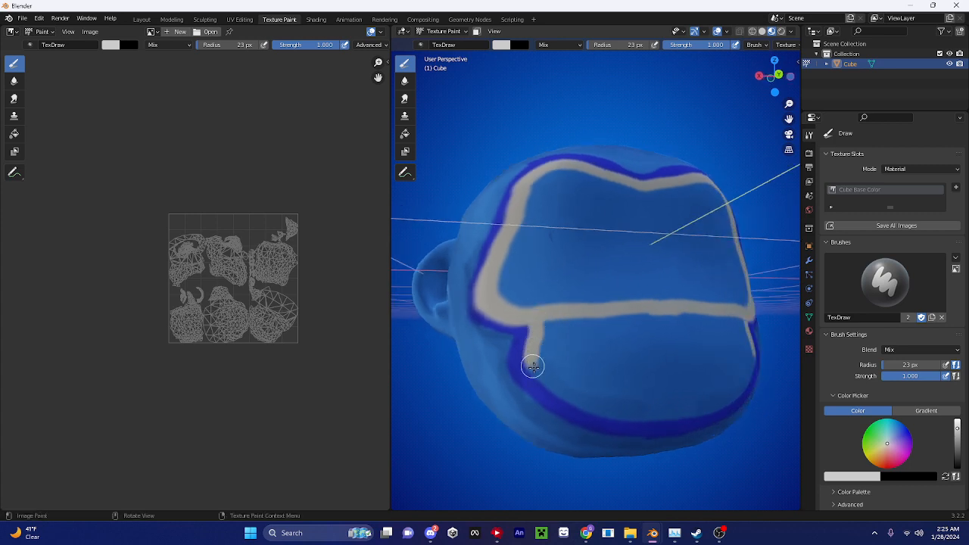
{"action": "mouse_move", "coordinate": [532, 366]}
{"action": "left_mouse_down"}
{"action": "mouse_move", "coordinate": [575, 398]}
{"action": "mouse_move", "coordinate": [621, 411]}
{"action": "mouse_move", "coordinate": [685, 408]}
{"action": "left_mouse_up"}
{"action": "mouse_move", "coordinate": [685, 408]}
{"action": "middle_mouse_down"}
{"action": "mouse_move", "coordinate": [654, 390]}
{"action": "mouse_move", "coordinate": [560, 373]}
{"action": "mouse_move", "coordinate": [567, 352]}
{"action": "middle_mouse_up"}
- Fill the whole face inside the blue outline with light grey using a 44 px brush
{"action": "key", "text": "f"}
{"action": "left_click", "coordinate": [616, 321]}
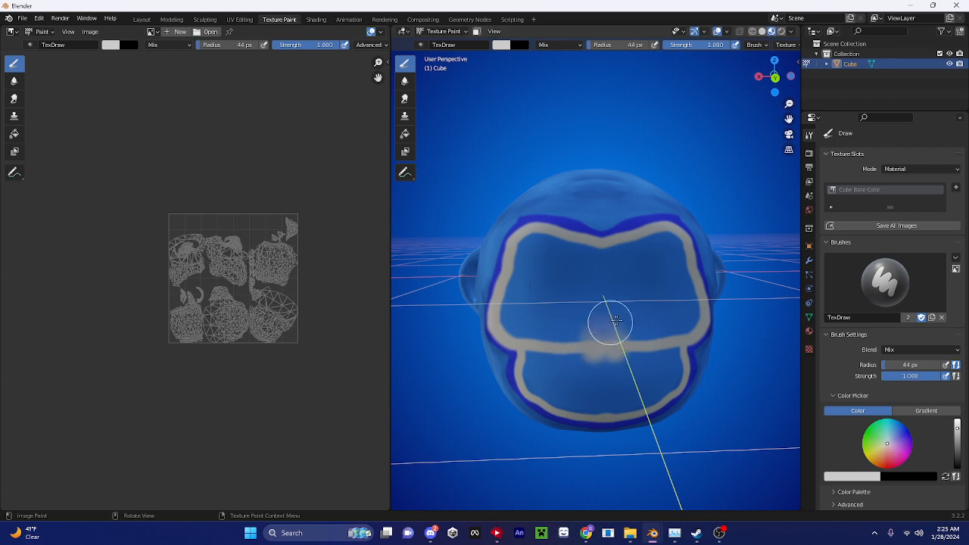
{"action": "mouse_move", "coordinate": [616, 322]}
{"action": "left_mouse_down"}
{"action": "mouse_move", "coordinate": [597, 324]}
{"action": "mouse_move", "coordinate": [597, 260]}
{"action": "mouse_move", "coordinate": [536, 241]}
{"action": "mouse_move", "coordinate": [515, 270]}
{"action": "mouse_move", "coordinate": [509, 304]}
{"action": "mouse_move", "coordinate": [535, 335]}
{"action": "mouse_move", "coordinate": [539, 297]}
{"action": "mouse_move", "coordinate": [566, 286]}
{"action": "left_mouse_up"}
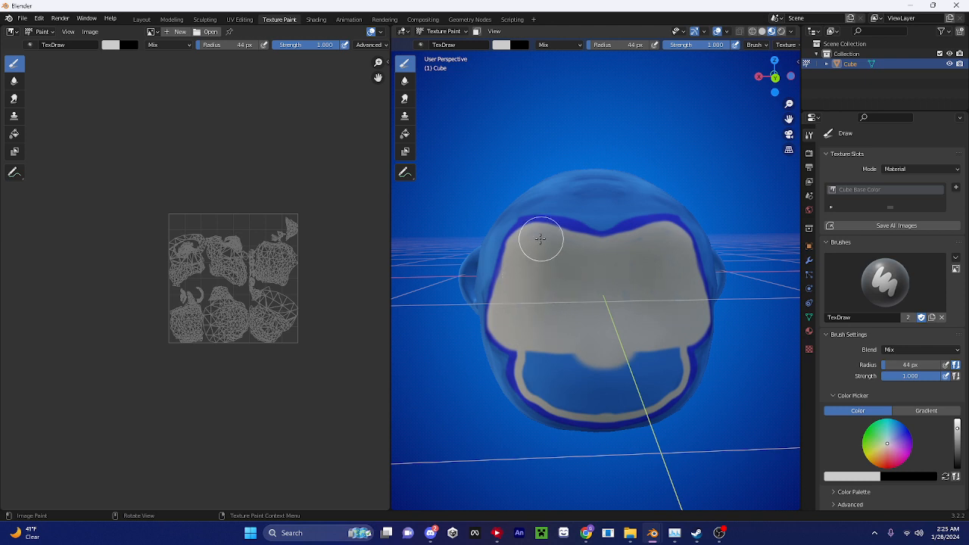
{"action": "mouse_move", "coordinate": [539, 239]}
{"action": "left_mouse_down"}
{"action": "mouse_move", "coordinate": [558, 372]}
{"action": "mouse_move", "coordinate": [557, 336]}
{"action": "mouse_move", "coordinate": [597, 346]}
{"action": "left_mouse_up"}
{"action": "middle_click_drag", "start_coordinate": [597, 346], "coordinate": [594, 266]}
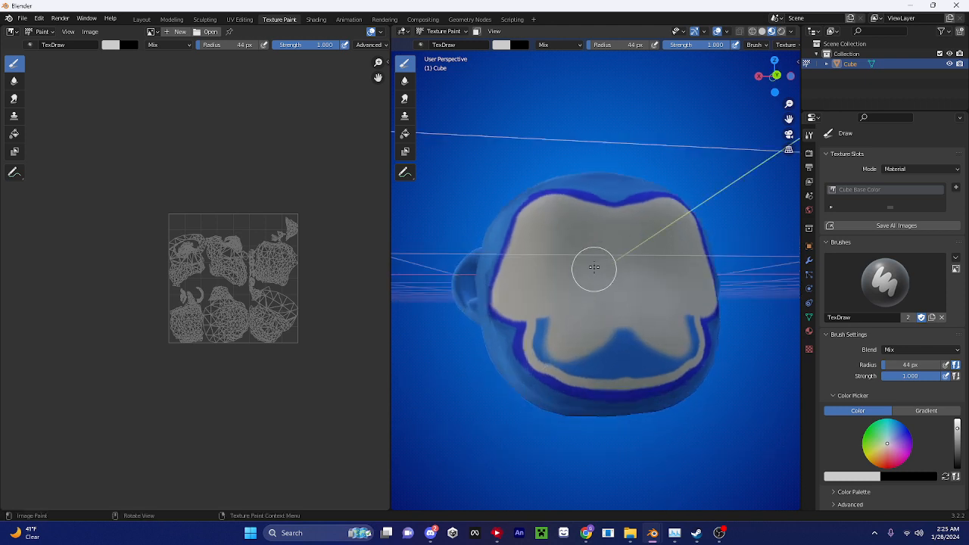
{"action": "mouse_move", "coordinate": [605, 337]}
{"action": "left_mouse_down"}
{"action": "mouse_move", "coordinate": [621, 346]}
{"action": "mouse_move", "coordinate": [573, 357]}
{"action": "mouse_move", "coordinate": [546, 322]}
{"action": "left_mouse_up"}
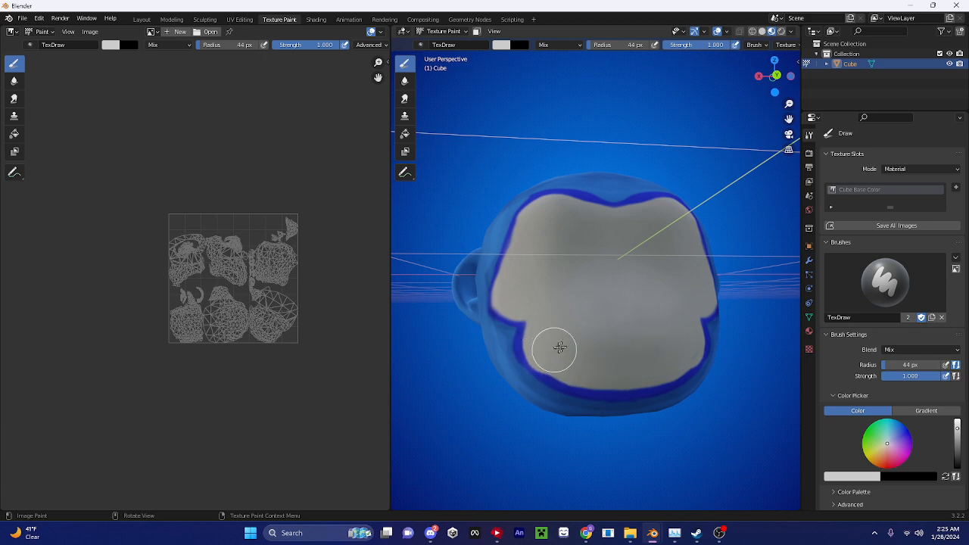
- Shade the upper edge of the grey face below the blue outline in black with a 30 px brush at strength 0.111
{"action": "middle_click_drag", "start_coordinate": [560, 347], "coordinate": [606, 318]}
{"action": "scroll", "coordinate": [606, 317], "scroll_direction": "up", "scroll_amount": 4}
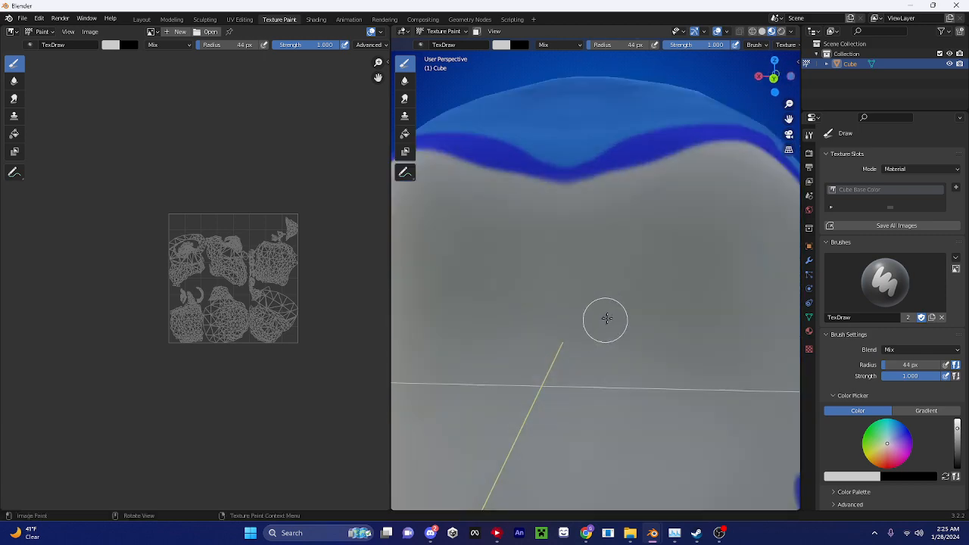
{"action": "scroll", "coordinate": [607, 317], "scroll_direction": "up", "scroll_amount": 3}
{"action": "scroll", "coordinate": [722, 227], "scroll_direction": "down", "scroll_amount": 8}
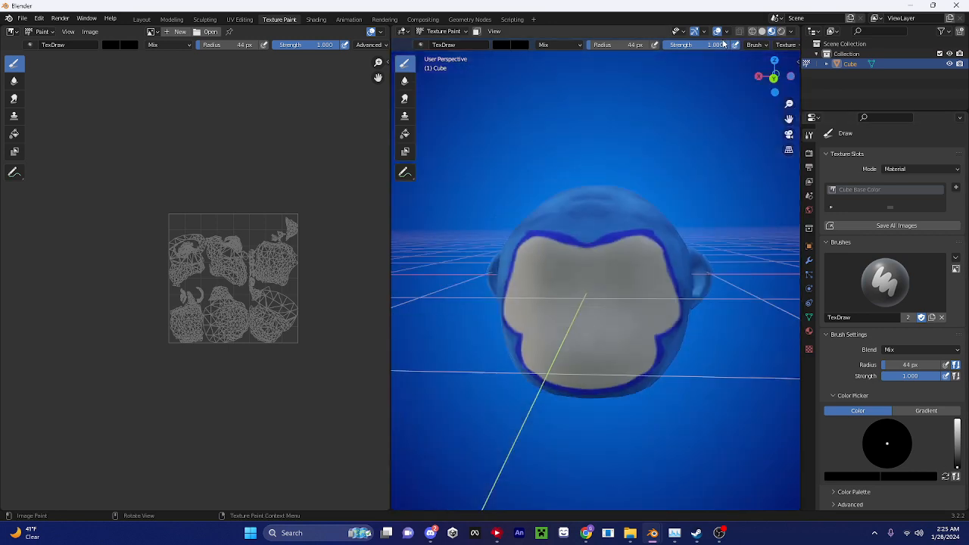
{"action": "left_click_drag", "start_coordinate": [719, 44], "coordinate": [669, 44]}
{"action": "scroll", "coordinate": [596, 160], "scroll_direction": "up", "scroll_amount": 4}
{"action": "middle_click_drag", "start_coordinate": [594, 198], "coordinate": [606, 199]}
{"action": "key", "text": "f"}
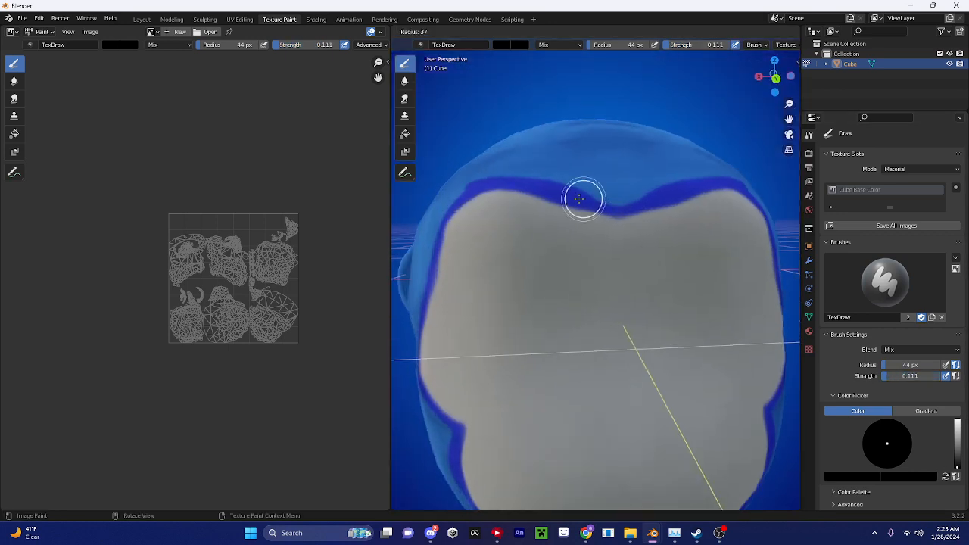
{"action": "left_click", "coordinate": [589, 199]}
{"action": "key", "text": "f"}
{"action": "left_click", "coordinate": [540, 189]}
{"action": "mouse_move", "coordinate": [469, 196]}
{"action": "left_mouse_down"}
{"action": "mouse_move", "coordinate": [608, 232]}
{"action": "mouse_move", "coordinate": [578, 208]}
{"action": "left_mouse_up"}
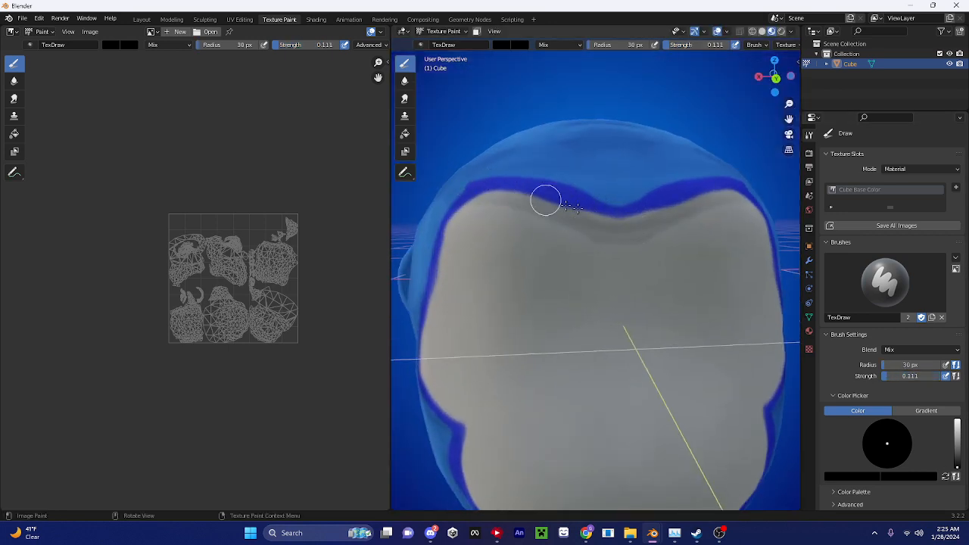
- Try a curved dark crease across the middle of the face with a 12 px brush at strength 0.111
{"action": "middle_click_drag", "start_coordinate": [461, 336], "coordinate": [458, 302]}
{"action": "mouse_move", "coordinate": [490, 299]}
{"action": "left_mouse_down"}
{"action": "mouse_move", "coordinate": [495, 337]}
{"action": "mouse_move", "coordinate": [547, 335]}
{"action": "left_mouse_up"}
{"action": "middle_click_drag", "start_coordinate": [521, 312], "coordinate": [516, 326]}
{"action": "key", "text": "f"}
{"action": "left_click", "coordinate": [502, 326]}
{"action": "key", "text": "ctrl+z"}
{"action": "left_click_drag", "start_coordinate": [501, 326], "coordinate": [612, 289]}
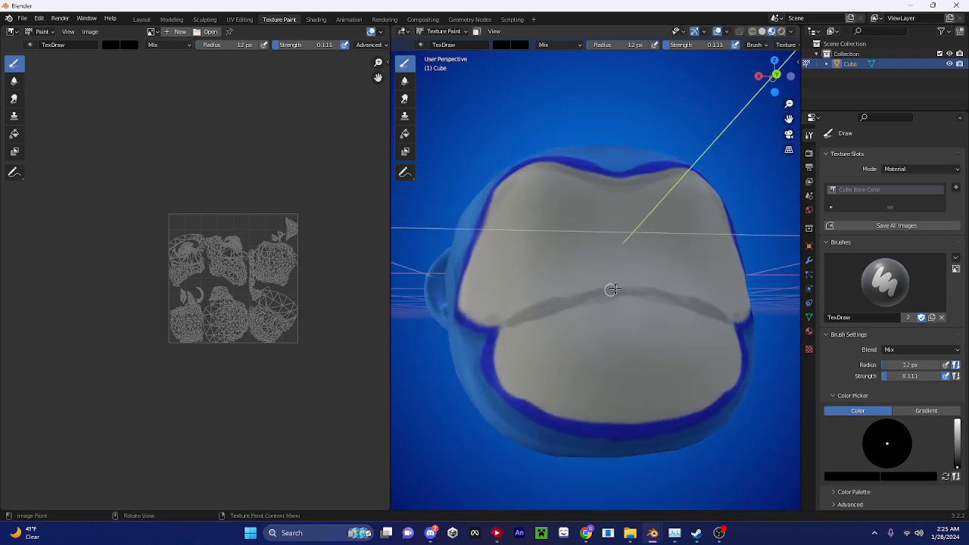
{"action": "scroll", "coordinate": [552, 315], "scroll_direction": "down", "scroll_amount": 4}
{"action": "mouse_move", "coordinate": [555, 318]}
{"action": "middle_mouse_down"}
{"action": "mouse_move", "coordinate": [477, 335]}
{"action": "mouse_move", "coordinate": [571, 315]}
{"action": "mouse_move", "coordinate": [571, 340]}
{"action": "middle_mouse_up"}
{"action": "key", "text": "ctrl+z"}
{"action": "key", "text": "ctrl+z"}
- Paint soft black creases running inward from both cheek notches, finishing with a 13 px brush at strength 0.030
{"action": "scroll", "coordinate": [564, 327], "scroll_direction": "up", "scroll_amount": 6}
{"action": "key", "text": "f"}
{"action": "left_click", "coordinate": [575, 340]}
{"action": "left_click_drag", "start_coordinate": [718, 45], "coordinate": [712, 45]}
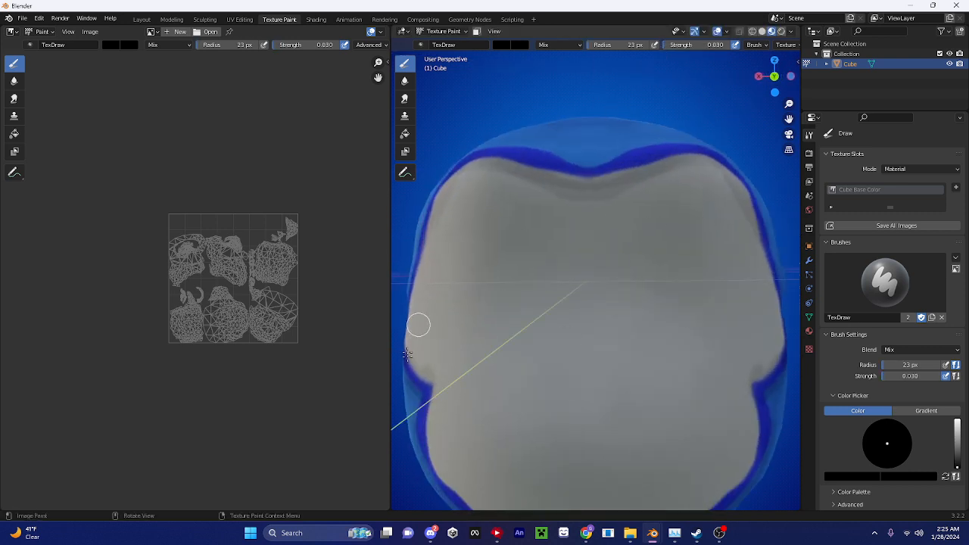
{"action": "key", "text": "f"}
{"action": "left_click", "coordinate": [444, 382]}
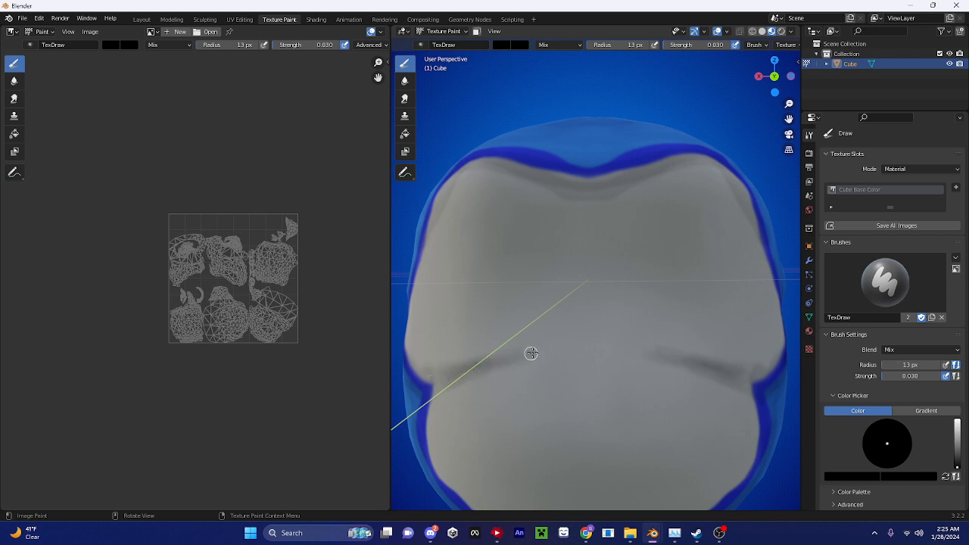
- Raise the brush strength to 0.156 and try a dark stroke near the cheek notch
{"action": "scroll", "coordinate": [547, 389], "scroll_direction": "down", "scroll_amount": 4}
{"action": "mouse_move", "coordinate": [546, 389]}
{"action": "middle_mouse_down"}
{"action": "mouse_move", "coordinate": [600, 394]}
{"action": "mouse_move", "coordinate": [601, 421]}
{"action": "middle_mouse_up"}
{"action": "scroll", "coordinate": [577, 404], "scroll_direction": "up", "scroll_amount": 4}
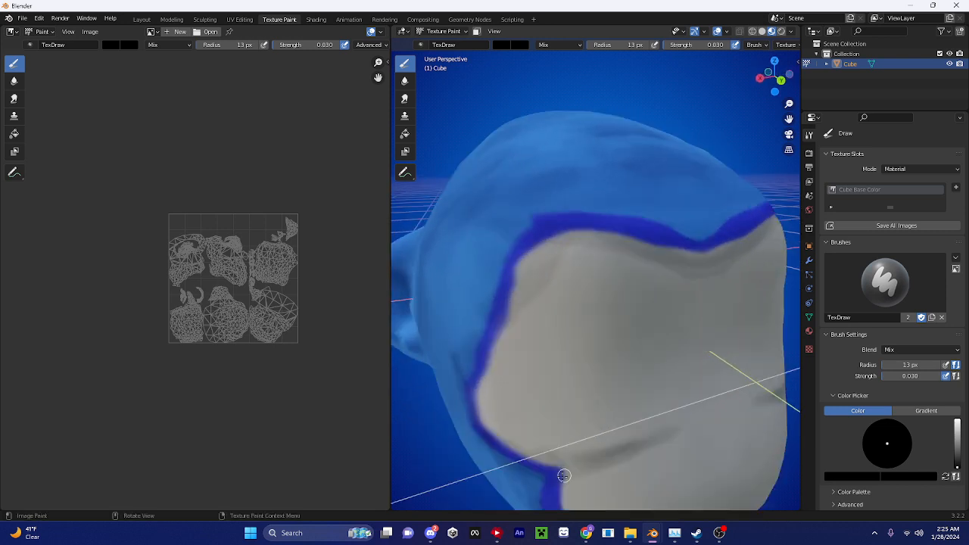
{"action": "scroll", "coordinate": [668, 330], "scroll_direction": "down", "scroll_amount": 3}
{"action": "middle_click_drag", "start_coordinate": [668, 331], "coordinate": [713, 80]}
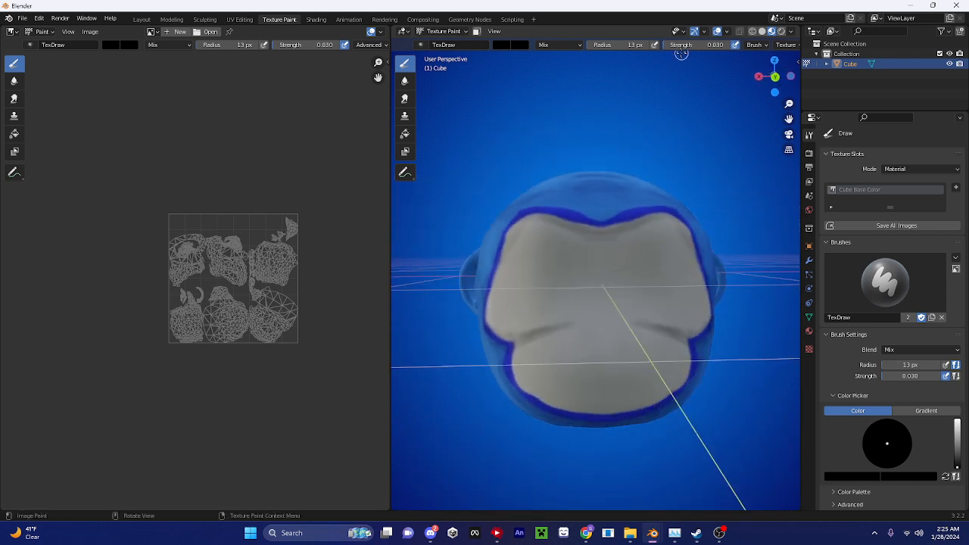
{"action": "key", "text": "f"}
{"action": "left_click", "coordinate": [590, 328]}
{"action": "left_click_drag", "start_coordinate": [687, 43], "coordinate": [696, 44]}
{"action": "mouse_move", "coordinate": [515, 345]}
{"action": "left_mouse_down"}
{"action": "mouse_move", "coordinate": [593, 396]}
{"action": "mouse_move", "coordinate": [567, 407]}
{"action": "mouse_move", "coordinate": [515, 379]}
{"action": "mouse_move", "coordinate": [599, 417]}
{"action": "mouse_move", "coordinate": [519, 371]}
{"action": "mouse_move", "coordinate": [516, 346]}
{"action": "left_mouse_up"}
{"action": "key", "text": "ctrl+z"}
{"action": "key", "text": "ctrl+z"}
- Shade the lower side edges of the grey face in soft black, and set the brush radius to 52 px
{"action": "key", "text": "f"}
{"action": "left_click", "coordinate": [616, 409]}
{"action": "scroll", "coordinate": [516, 347], "scroll_direction": "down", "scroll_amount": 3}
{"action": "mouse_move", "coordinate": [516, 346]}
{"action": "middle_mouse_down"}
{"action": "mouse_move", "coordinate": [514, 355]}
{"action": "mouse_move", "coordinate": [472, 335]}
{"action": "mouse_move", "coordinate": [555, 339]}
{"action": "middle_mouse_up"}
{"action": "scroll", "coordinate": [554, 339], "scroll_direction": "up", "scroll_amount": 3}
{"action": "scroll", "coordinate": [554, 339], "scroll_direction": "up", "scroll_amount": 1}
{"action": "key", "text": "f"}
{"action": "left_click", "coordinate": [584, 328]}
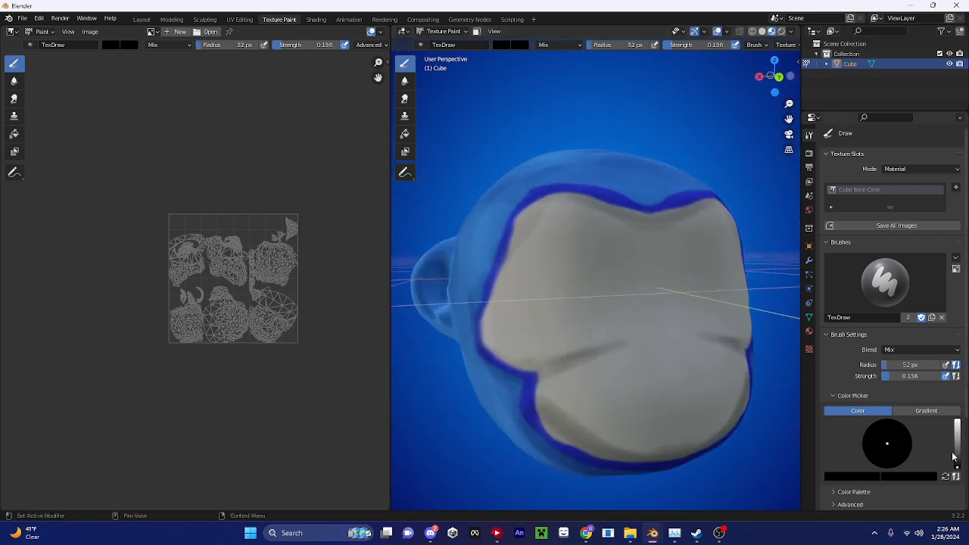
- Paint a faint light lavender stroke across the middle of the face with a 12 px brush at strength 0.156
{"action": "left_click_drag", "start_coordinate": [957, 467], "coordinate": [957, 429]}
{"action": "left_click_drag", "start_coordinate": [887, 443], "coordinate": [891, 441]}
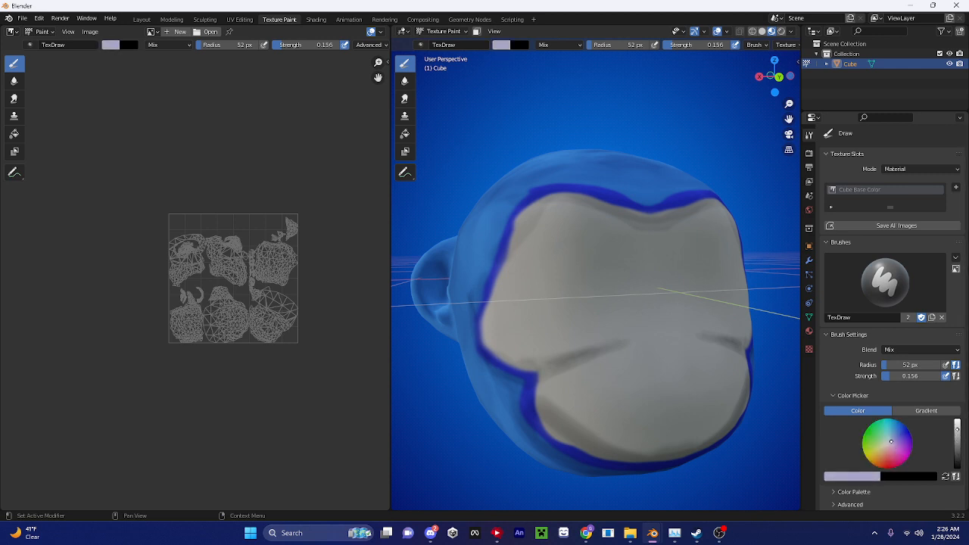
{"action": "middle_click_drag", "start_coordinate": [613, 308], "coordinate": [577, 292]}
{"action": "key", "text": "f"}
{"action": "left_click", "coordinate": [573, 260]}
{"action": "scroll", "coordinate": [512, 265], "scroll_direction": "up", "scroll_amount": 1}
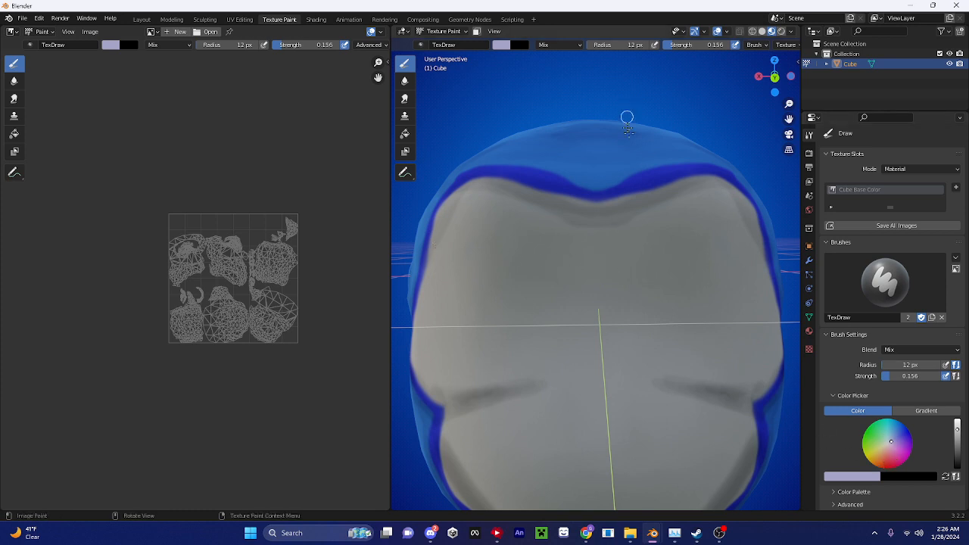
- Build up a pale lavender highlight on the centre of the face with a 33 px brush at strength 0.363
{"action": "key", "text": "f"}
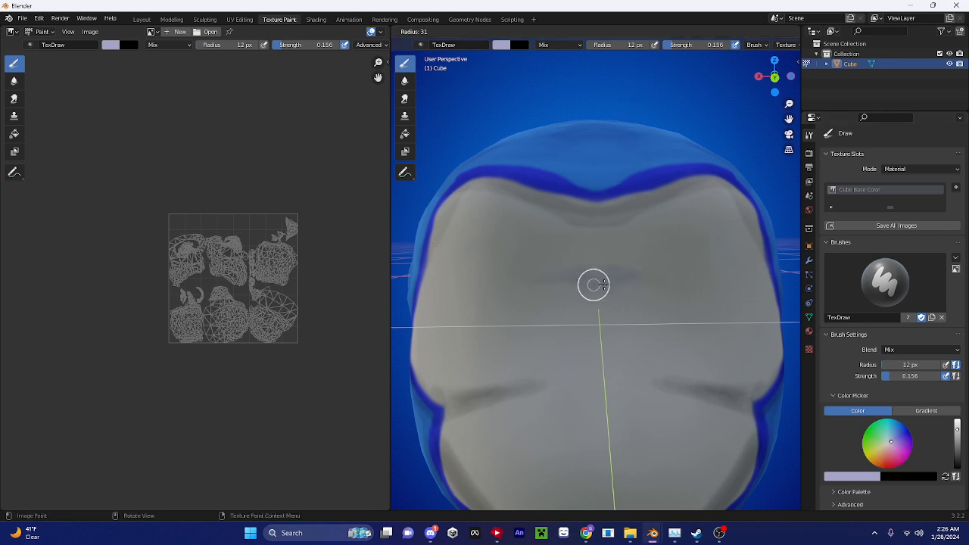
{"action": "left_click", "coordinate": [610, 283]}
{"action": "left_click_drag", "start_coordinate": [677, 45], "coordinate": [692, 44]}
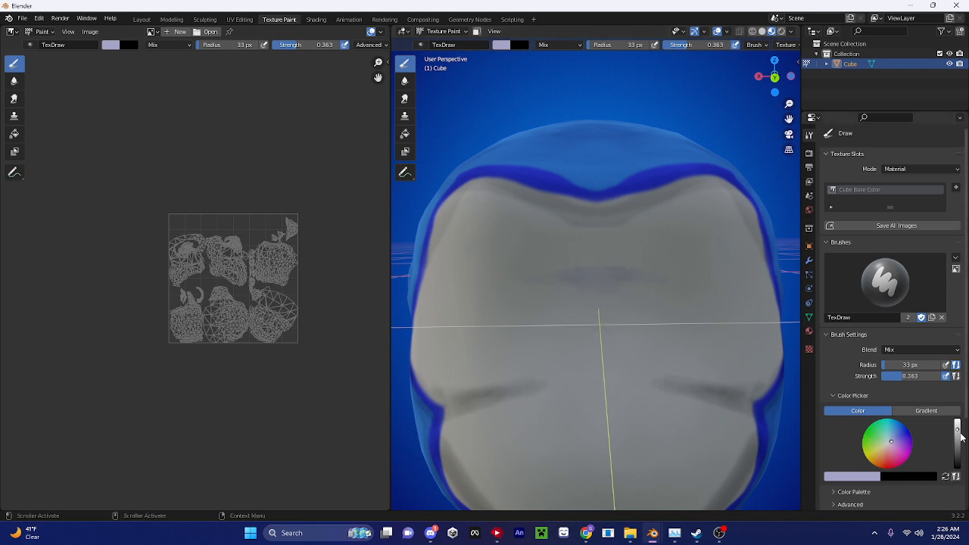
{"action": "left_click_drag", "start_coordinate": [956, 432], "coordinate": [953, 399]}
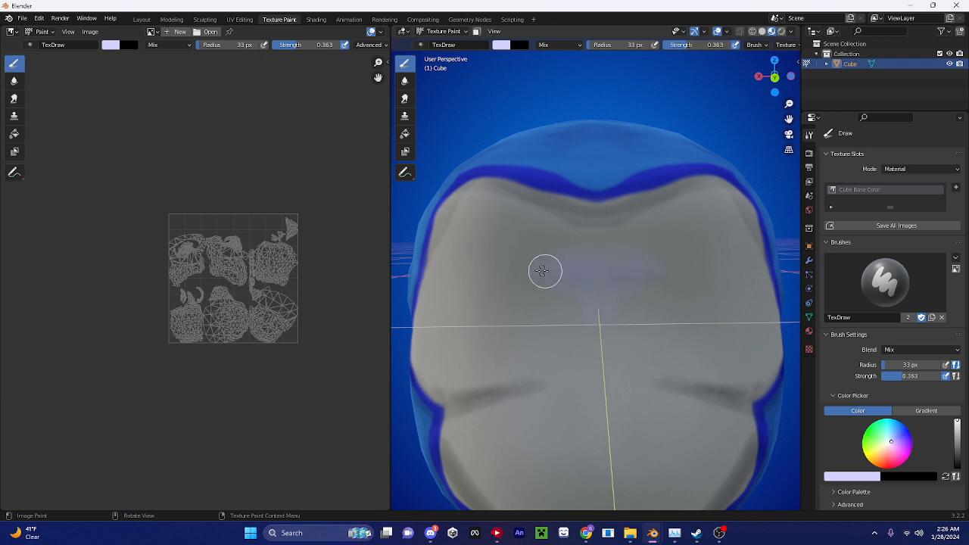
- Change the brush colour to near-white and paint over the central face highlight with it
{"action": "scroll", "coordinate": [590, 244], "scroll_direction": "down", "scroll_amount": 5}
{"action": "mouse_move", "coordinate": [696, 299]}
{"action": "middle_mouse_down"}
{"action": "mouse_move", "coordinate": [643, 296]}
{"action": "mouse_move", "coordinate": [642, 276]}
{"action": "mouse_move", "coordinate": [681, 295]}
{"action": "middle_mouse_up"}
{"action": "scroll", "coordinate": [661, 251], "scroll_direction": "up", "scroll_amount": 5}
{"action": "left_click", "coordinate": [889, 446]}
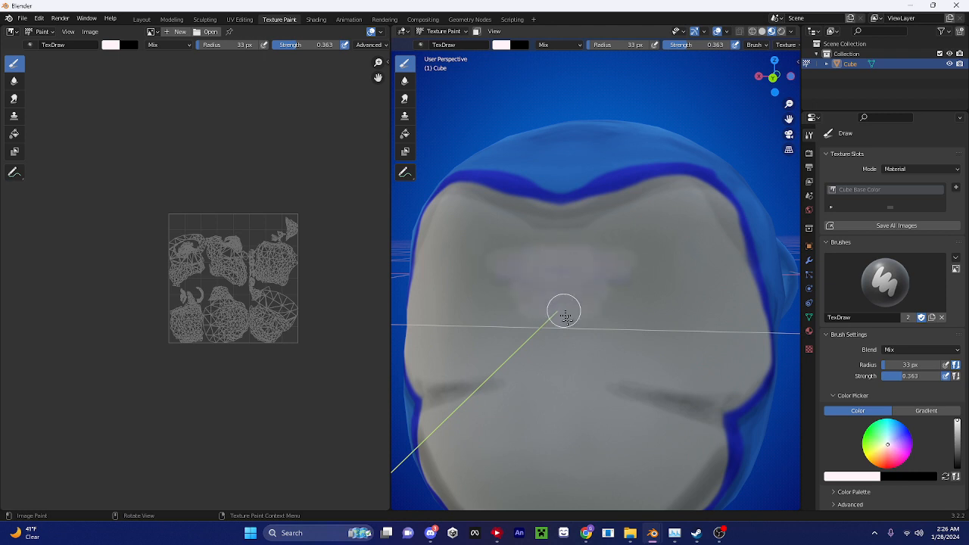
- Paint thin near-white highlights between the two cheek creases with an 8 px brush at strength 0.363
{"action": "scroll", "coordinate": [564, 310], "scroll_direction": "down", "scroll_amount": 4}
{"action": "middle_click_drag", "start_coordinate": [564, 311], "coordinate": [595, 318]}
{"action": "key", "text": "f"}
{"action": "left_click", "coordinate": [580, 320]}
{"action": "scroll", "coordinate": [579, 320], "scroll_direction": "up", "scroll_amount": 4}
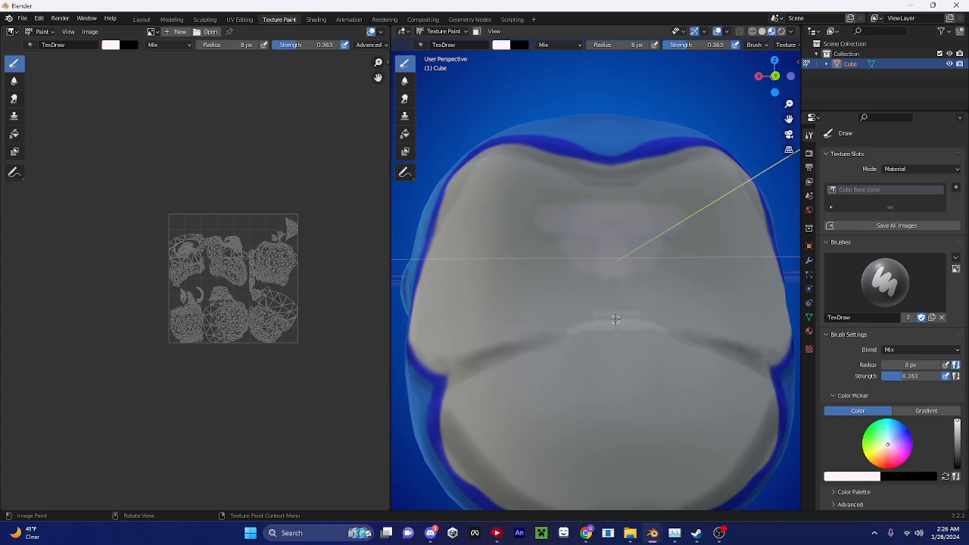
- Switch the brush colour to black and undo the last two strokes
{"action": "scroll", "coordinate": [614, 327], "scroll_direction": "down", "scroll_amount": 3}
{"action": "middle_click_drag", "start_coordinate": [616, 337], "coordinate": [662, 341]}
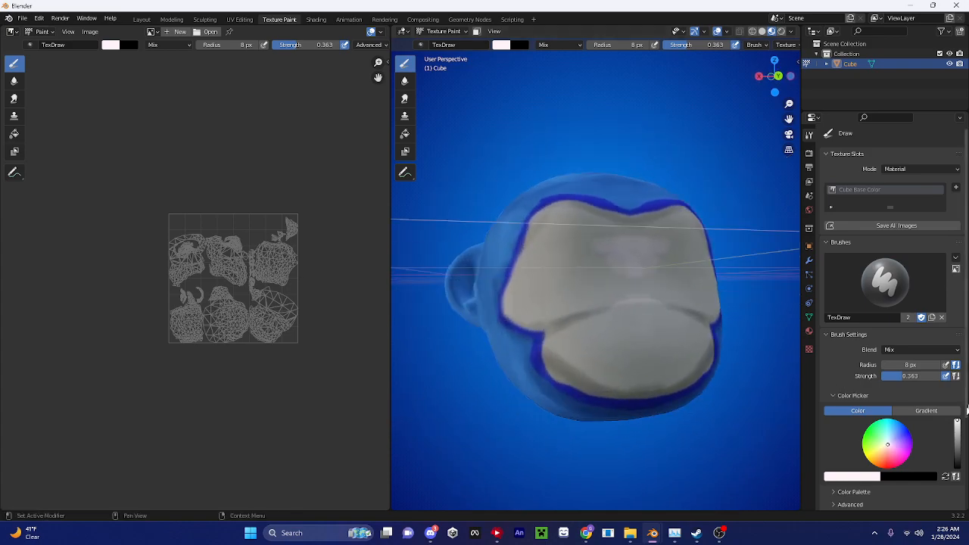
{"action": "left_click", "coordinate": [958, 469]}
{"action": "scroll", "coordinate": [583, 227], "scroll_direction": "down", "scroll_amount": 3}
{"action": "mouse_move", "coordinate": [582, 227]}
{"action": "middle_mouse_down"}
{"action": "mouse_move", "coordinate": [586, 252]}
{"action": "mouse_move", "coordinate": [540, 194]}
{"action": "middle_mouse_up"}
{"action": "scroll", "coordinate": [605, 329], "scroll_direction": "up", "scroll_amount": 4}
{"action": "scroll", "coordinate": [643, 335], "scroll_direction": "up", "scroll_amount": 3}
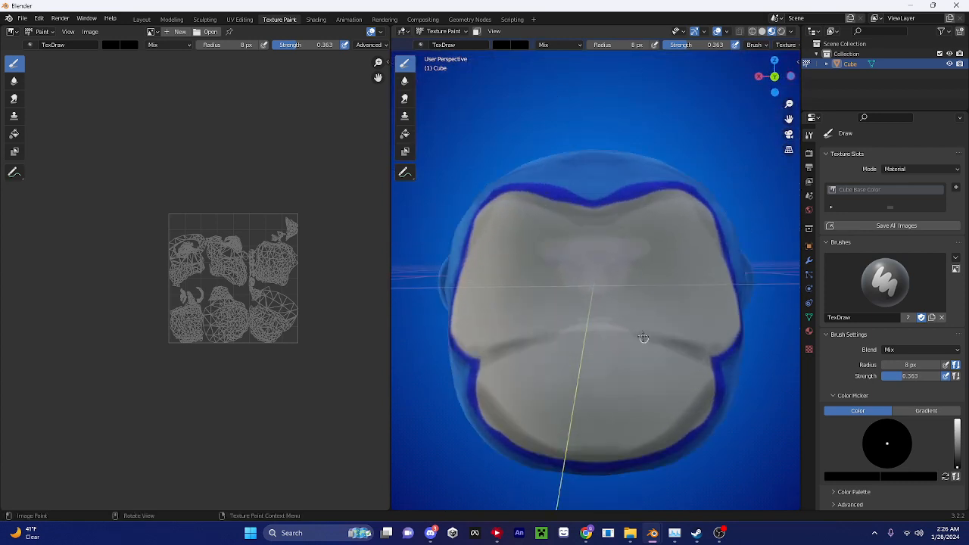
{"action": "key", "text": "ctrl+z"}
{"action": "key", "text": "ctrl+z"}
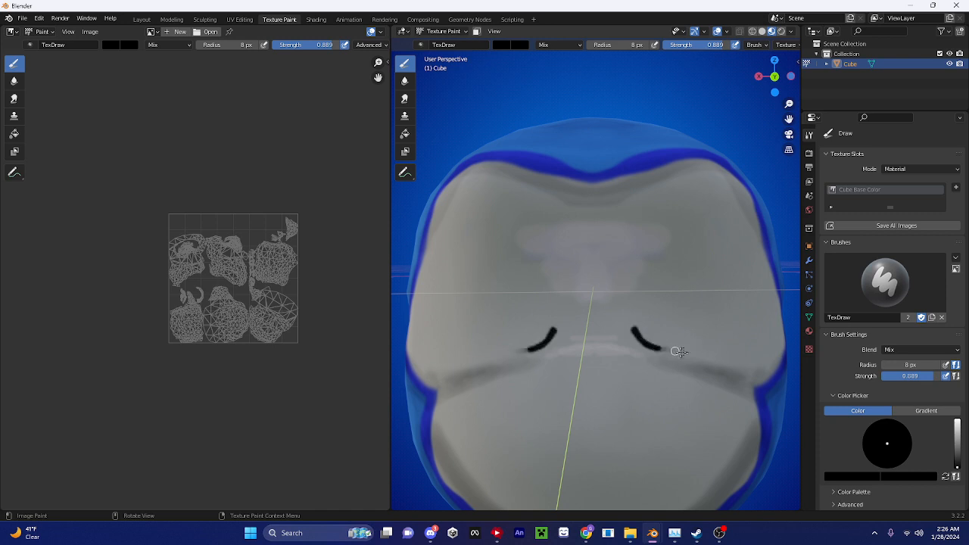
- Replace the bold black nostril strokes with softer ones using the 8 px brush at strength 0.244
{"action": "left_click_drag", "start_coordinate": [680, 351], "coordinate": [713, 356]}
{"action": "key", "text": "ctrl+z"}
{"action": "key", "text": "ctrl+z"}
{"action": "mouse_move", "coordinate": [721, 45]}
{"action": "left_mouse_down"}
{"action": "mouse_move", "coordinate": [669, 44]}
{"action": "mouse_move", "coordinate": [697, 46]}
{"action": "left_mouse_up"}
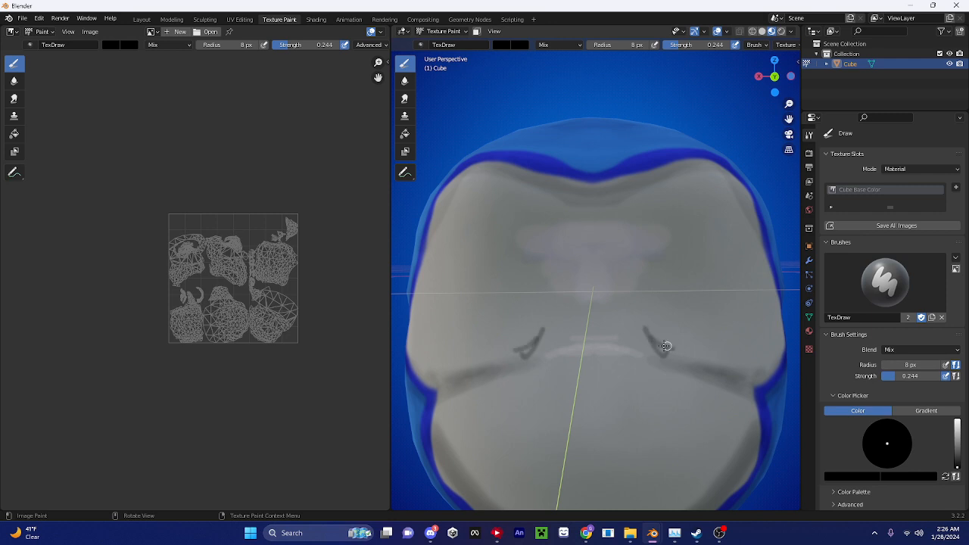
- Sketch faint black outlines of both eyes above the muzzle with the 8 px brush at strength 0.244, undoing unsatisfactory strokes
{"action": "mouse_move", "coordinate": [664, 346]}
{"action": "left_mouse_down"}
{"action": "mouse_move", "coordinate": [738, 342]}
{"action": "mouse_move", "coordinate": [731, 240]}
{"action": "left_mouse_up"}
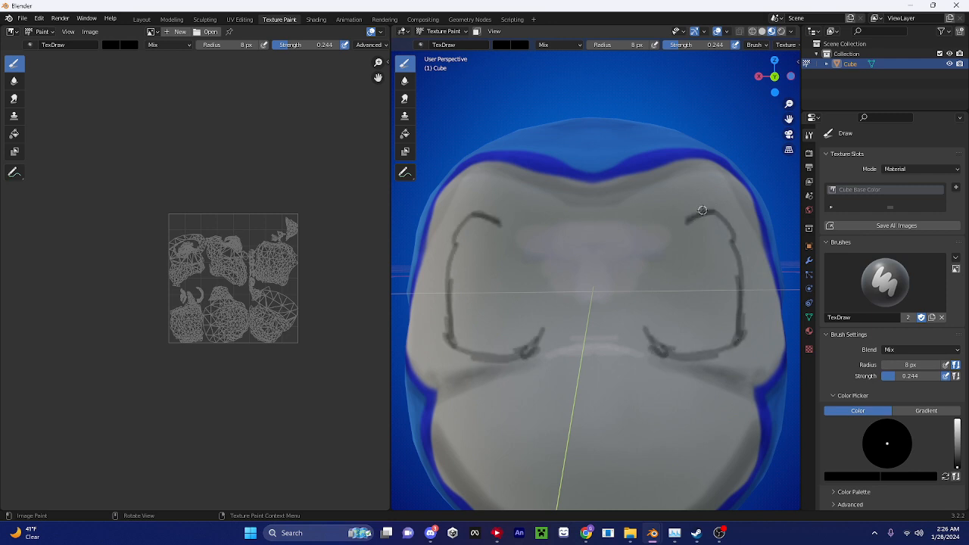
{"action": "key", "text": "ctrl+z"}
{"action": "mouse_move", "coordinate": [692, 229]}
{"action": "left_mouse_down"}
{"action": "mouse_move", "coordinate": [631, 304]}
{"action": "mouse_move", "coordinate": [643, 333]}
{"action": "mouse_move", "coordinate": [686, 228]}
{"action": "mouse_move", "coordinate": [642, 269]}
{"action": "mouse_move", "coordinate": [644, 360]}
{"action": "left_mouse_up"}
{"action": "key", "text": "ctrl+z"}
{"action": "key", "text": "ctrl+z"}
{"action": "key", "text": "ctrl+z"}
{"action": "scroll", "coordinate": [645, 361], "scroll_direction": "down", "scroll_amount": 6}
{"action": "middle_click_drag", "start_coordinate": [634, 309], "coordinate": [677, 310]}
{"action": "scroll", "coordinate": [587, 336], "scroll_direction": "up", "scroll_amount": 5}
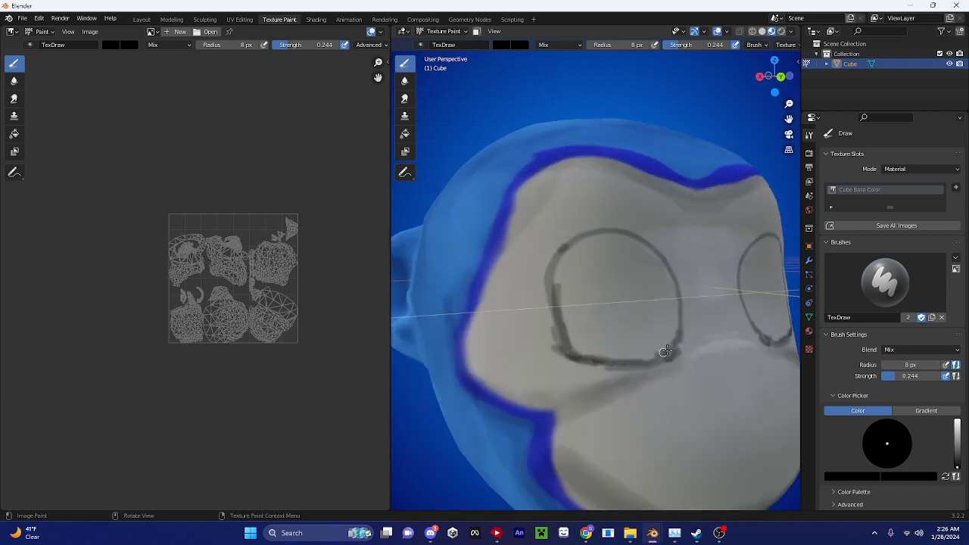
{"action": "scroll", "coordinate": [665, 350], "scroll_direction": "down", "scroll_amount": 5}
{"action": "middle_click_drag", "start_coordinate": [665, 350], "coordinate": [617, 348]}
{"action": "scroll", "coordinate": [616, 348], "scroll_direction": "up", "scroll_amount": 2}
- Set the brush strength to 1.000 and trace both eye outlines in solid black
{"action": "left_click_drag", "start_coordinate": [681, 46], "coordinate": [738, 47]}
{"action": "scroll", "coordinate": [530, 369], "scroll_direction": "up", "scroll_amount": 4}
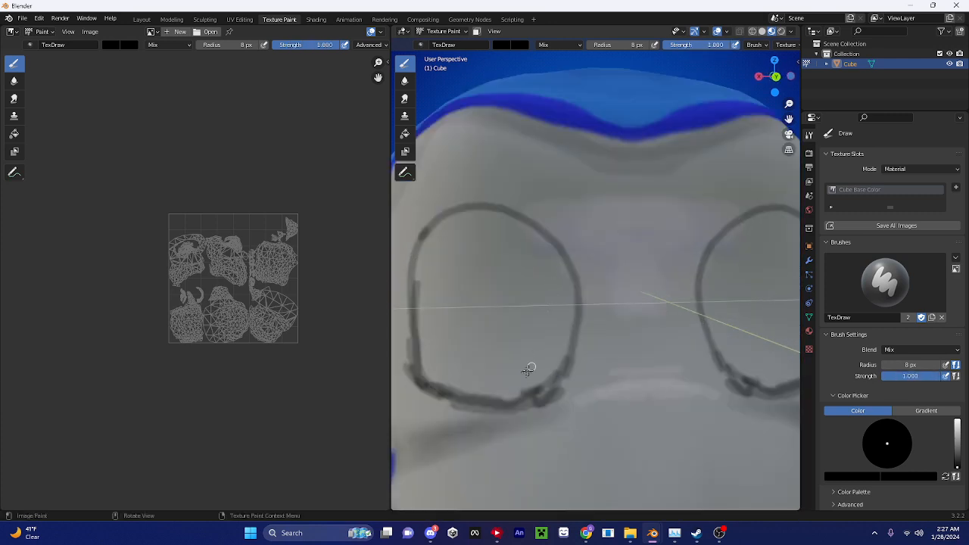
{"action": "mouse_move", "coordinate": [415, 382]}
{"action": "left_mouse_down"}
{"action": "mouse_move", "coordinate": [508, 400]}
{"action": "mouse_move", "coordinate": [566, 363]}
{"action": "mouse_move", "coordinate": [575, 252]}
{"action": "mouse_move", "coordinate": [534, 219]}
{"action": "left_mouse_up"}
{"action": "key", "text": "ctrl+z"}
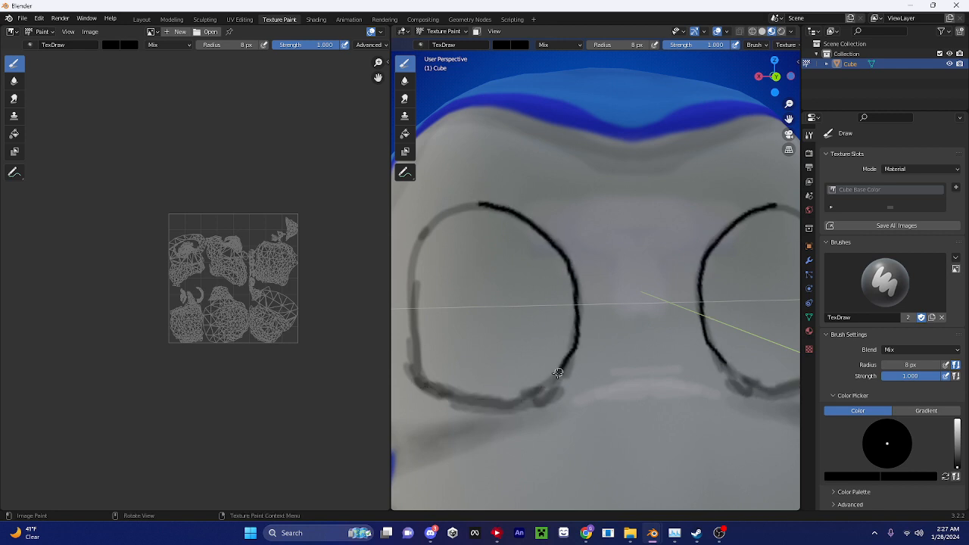
{"action": "left_click_drag", "start_coordinate": [521, 394], "coordinate": [447, 393]}
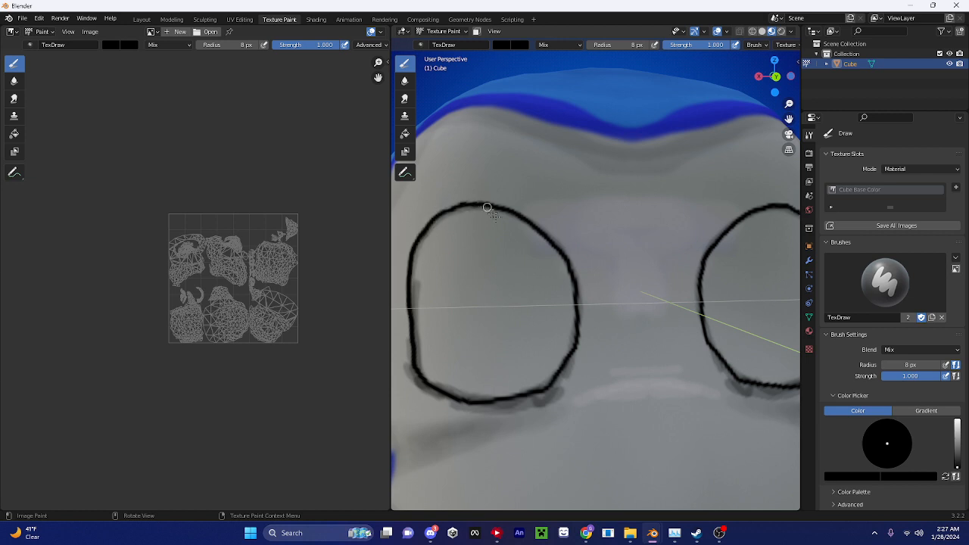
{"action": "scroll", "coordinate": [487, 207], "scroll_direction": "down", "scroll_amount": 10}
{"action": "middle_click_drag", "start_coordinate": [673, 321], "coordinate": [629, 345]}
{"action": "scroll", "coordinate": [631, 313], "scroll_direction": "up", "scroll_amount": 7}
{"action": "scroll", "coordinate": [627, 319], "scroll_direction": "down", "scroll_amount": 4}
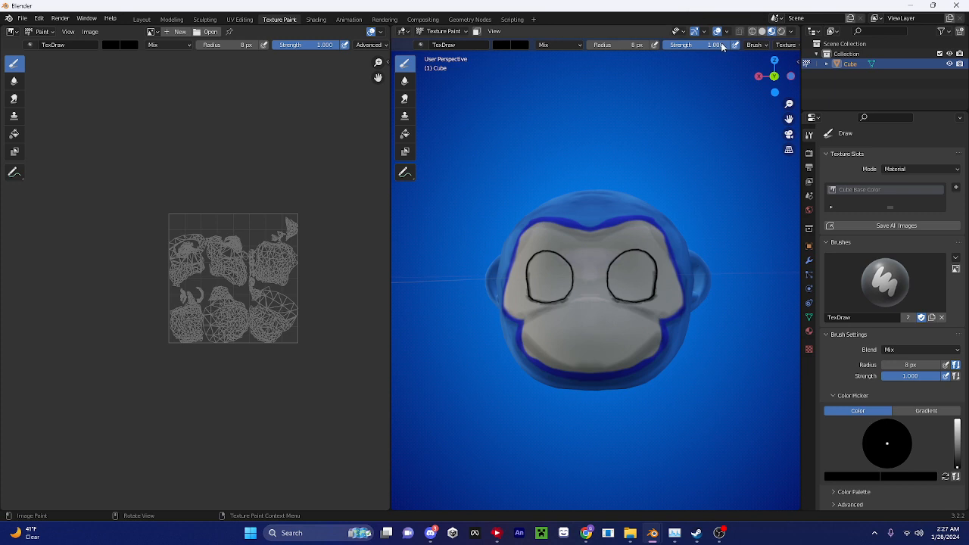
- Sketch faint curved pupil edges inside both eye outlines at strength 0.193, redoing the strokes until the pupils are rounded
{"action": "left_click_drag", "start_coordinate": [722, 47], "coordinate": [667, 47]}
{"action": "scroll", "coordinate": [691, 263], "scroll_direction": "up", "scroll_amount": 6}
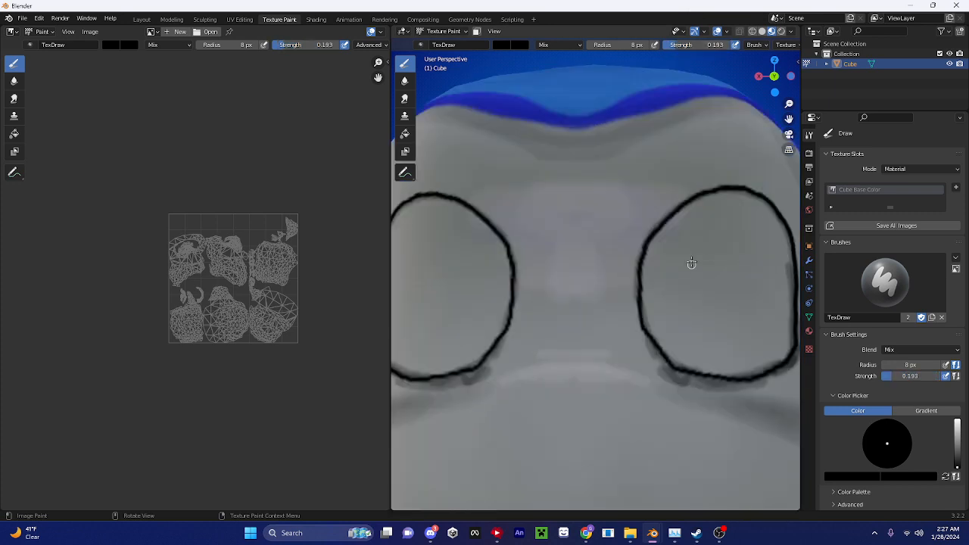
{"action": "scroll", "coordinate": [759, 225], "scroll_direction": "down", "scroll_amount": 3}
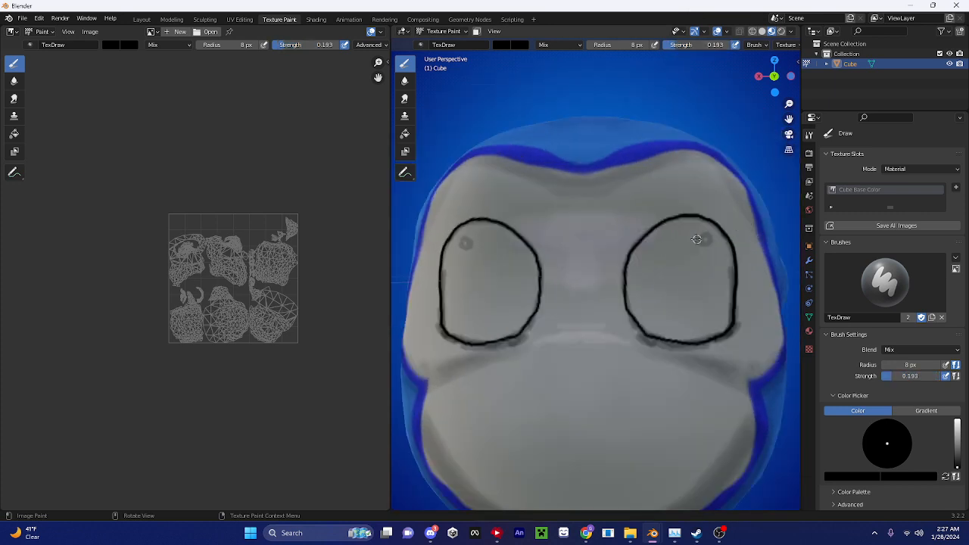
{"action": "scroll", "coordinate": [686, 252], "scroll_direction": "down", "scroll_amount": 3}
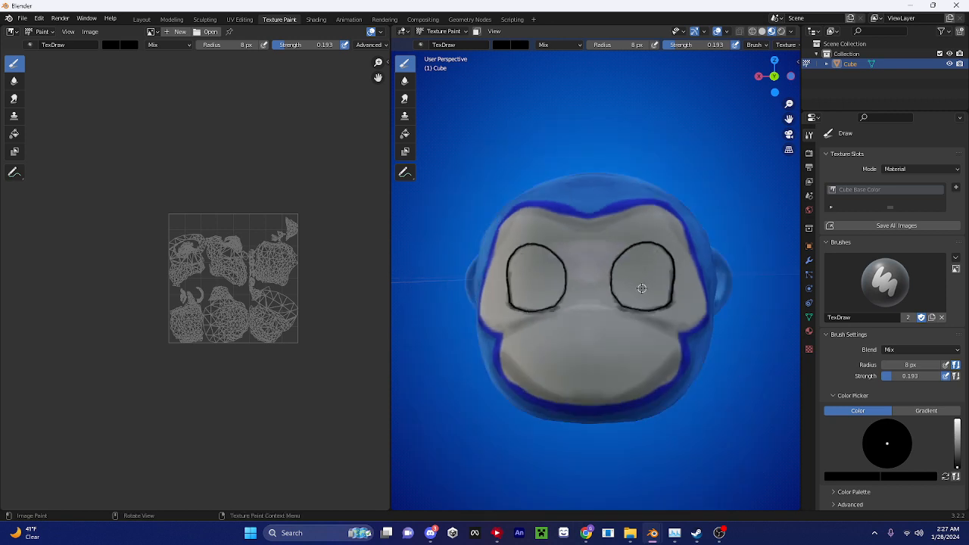
{"action": "scroll", "coordinate": [641, 288], "scroll_direction": "up", "scroll_amount": 3}
{"action": "left_click_drag", "start_coordinate": [678, 237], "coordinate": [684, 333]}
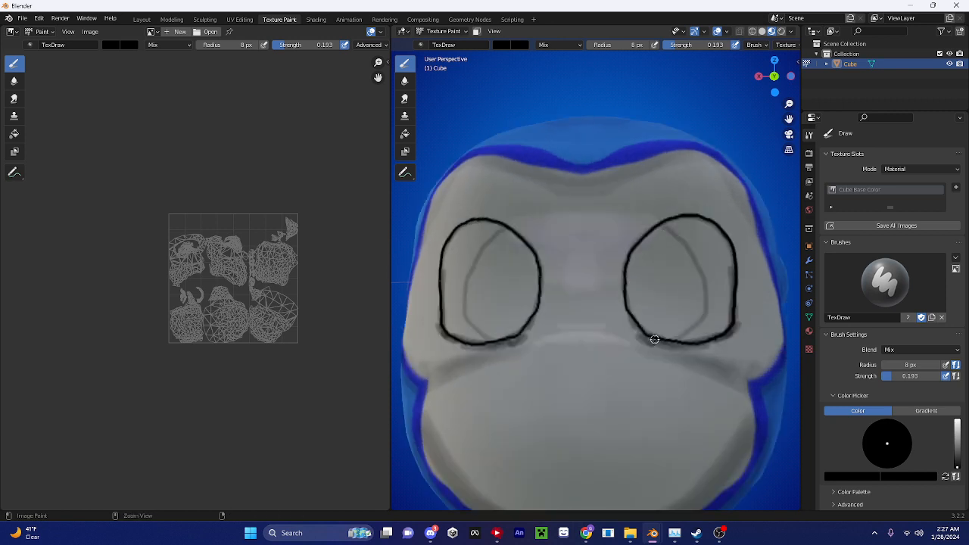
{"action": "key", "text": "ctrl+z"}
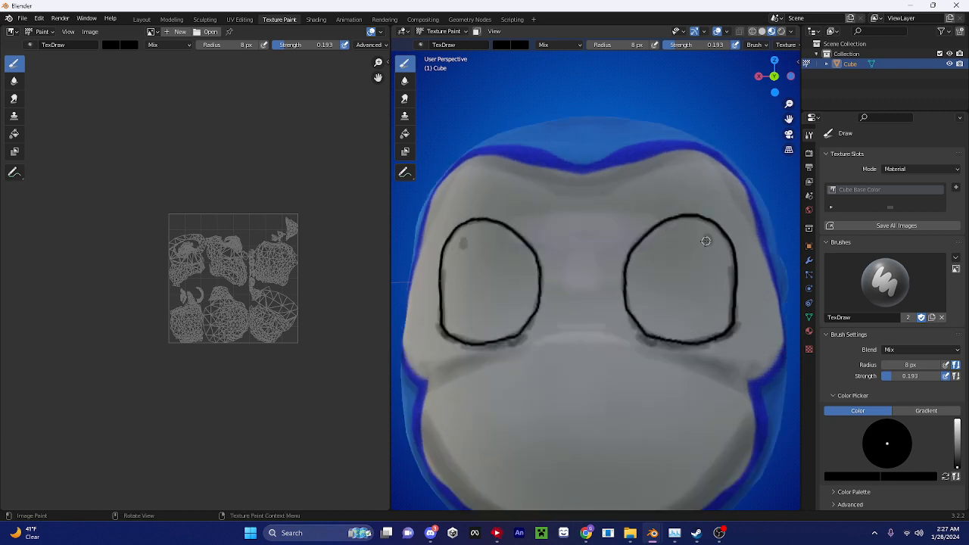
{"action": "key", "text": "ctrl+z"}
{"action": "left_click_drag", "start_coordinate": [684, 339], "coordinate": [725, 259]}
{"action": "mouse_move", "coordinate": [658, 229]}
{"action": "left_mouse_down"}
{"action": "mouse_move", "coordinate": [651, 316]}
{"action": "mouse_move", "coordinate": [716, 265]}
{"action": "left_mouse_up"}
{"action": "key", "text": "ctrl+z"}
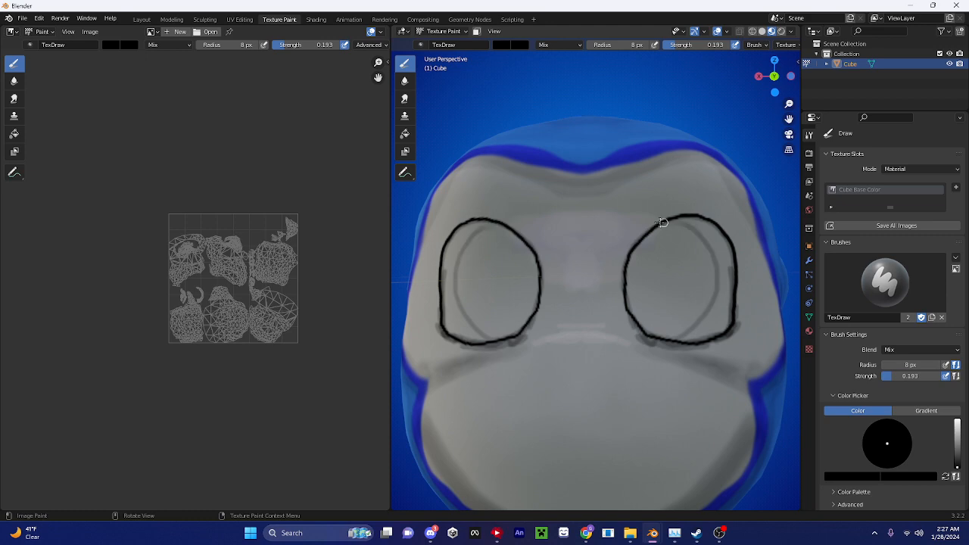
- Set the brush strength to 1.000 and trace the outer pupil edges inside both eyes in solid black
{"action": "scroll", "coordinate": [671, 318], "scroll_direction": "down", "scroll_amount": 8}
{"action": "middle_click_drag", "start_coordinate": [671, 317], "coordinate": [704, 158]}
{"action": "scroll", "coordinate": [653, 310], "scroll_direction": "up", "scroll_amount": 6}
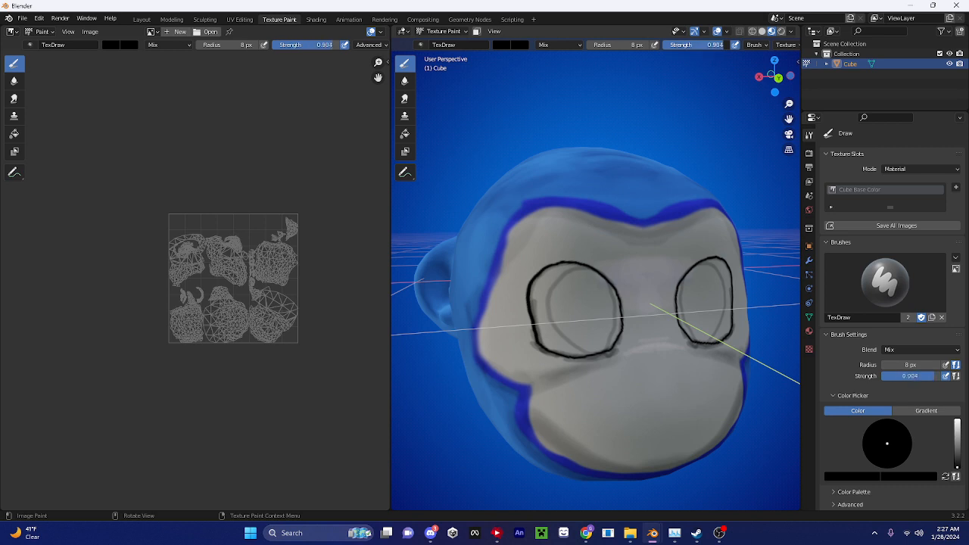
{"action": "left_click_drag", "start_coordinate": [722, 45], "coordinate": [731, 45]}
{"action": "scroll", "coordinate": [519, 396], "scroll_direction": "up", "scroll_amount": 4}
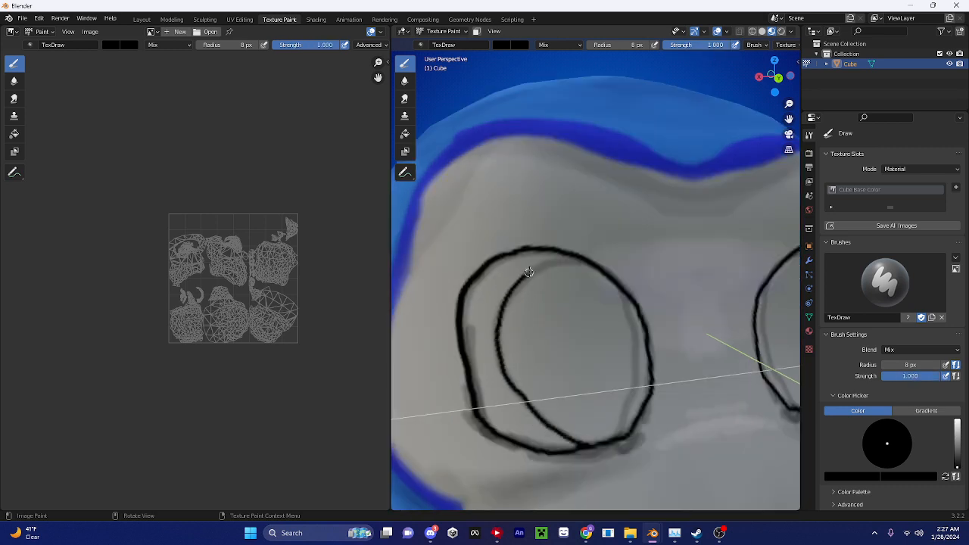
- Try to paint black nostrils on the muzzle below the eyes with varying brush sizes
{"action": "scroll", "coordinate": [586, 258], "scroll_direction": "down", "scroll_amount": 5}
{"action": "middle_click_drag", "start_coordinate": [612, 320], "coordinate": [599, 305]}
{"action": "scroll", "coordinate": [599, 304], "scroll_direction": "up", "scroll_amount": 6}
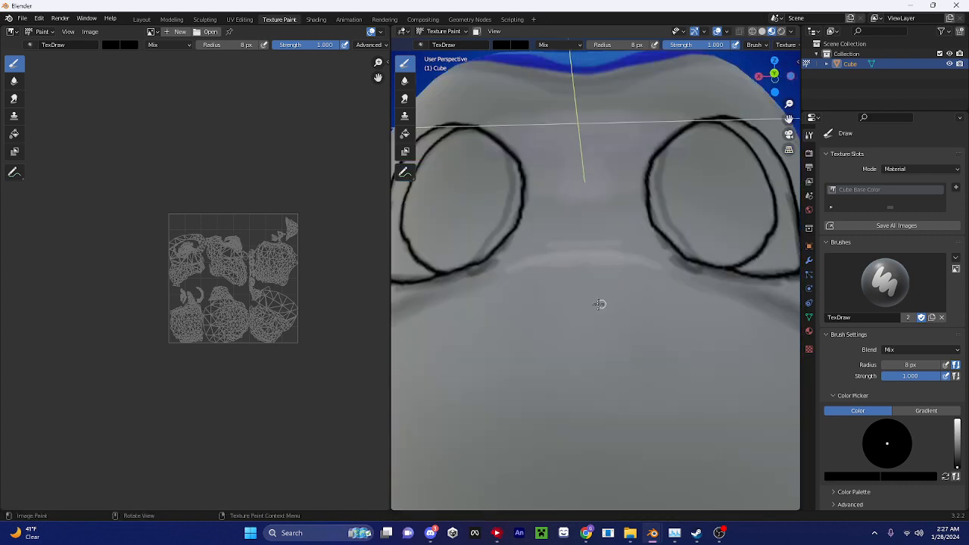
{"action": "middle_click_drag", "start_coordinate": [531, 305], "coordinate": [551, 313]}
{"action": "mouse_move", "coordinate": [560, 363]}
{"action": "left_mouse_down"}
{"action": "mouse_move", "coordinate": [531, 396]}
{"action": "mouse_move", "coordinate": [560, 348]}
{"action": "mouse_move", "coordinate": [506, 391]}
{"action": "mouse_move", "coordinate": [532, 419]}
{"action": "mouse_move", "coordinate": [558, 345]}
{"action": "mouse_move", "coordinate": [541, 409]}
{"action": "mouse_move", "coordinate": [511, 397]}
{"action": "mouse_move", "coordinate": [544, 387]}
{"action": "left_mouse_up"}
{"action": "key", "text": "f"}
{"action": "left_click", "coordinate": [544, 383]}
{"action": "key", "text": "f"}
{"action": "left_click", "coordinate": [555, 342]}
{"action": "key", "text": "f"}
{"action": "left_click", "coordinate": [537, 400]}
{"action": "scroll", "coordinate": [516, 395], "scroll_direction": "down", "scroll_amount": 6}
{"action": "mouse_move", "coordinate": [600, 382]}
{"action": "middle_mouse_down"}
{"action": "mouse_move", "coordinate": [575, 383]}
{"action": "mouse_move", "coordinate": [616, 383]}
{"action": "middle_mouse_up"}
{"action": "scroll", "coordinate": [672, 391], "scroll_direction": "up", "scroll_amount": 3}
{"action": "key", "text": "ctrl+z"}
{"action": "key", "text": "ctrl+z"}
{"action": "key", "text": "ctrl+z"}
- Reduce the brush radius to 4 px and paint two small slanted black nostrils on the muzzle
{"action": "middle_click_drag", "start_coordinate": [672, 371], "coordinate": [643, 374]}
{"action": "key", "text": "f"}
{"action": "left_click", "coordinate": [637, 374]}
{"action": "key", "text": "f"}
{"action": "left_click", "coordinate": [609, 379]}
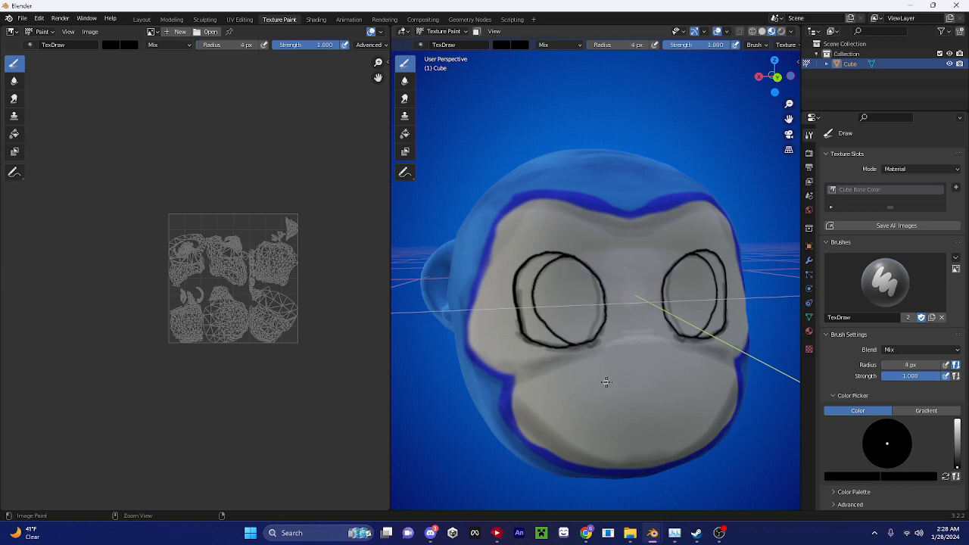
{"action": "scroll", "coordinate": [606, 385], "scroll_direction": "down", "scroll_amount": 3}
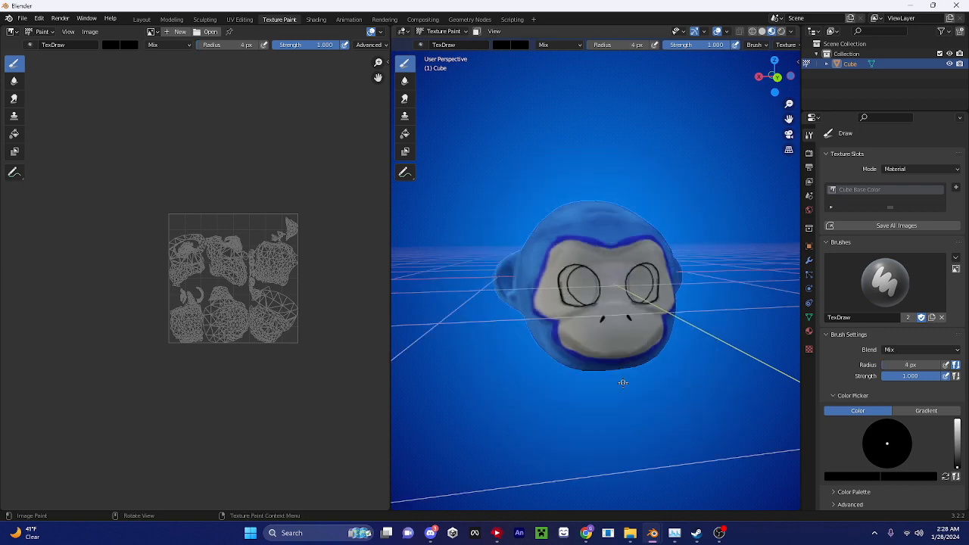
- Paint a thin wavy black mouth line across the lower muzzle with the 4 px brush at full strength
{"action": "middle_click_drag", "start_coordinate": [623, 383], "coordinate": [573, 389]}
{"action": "scroll", "coordinate": [573, 389], "scroll_direction": "up", "scroll_amount": 3}
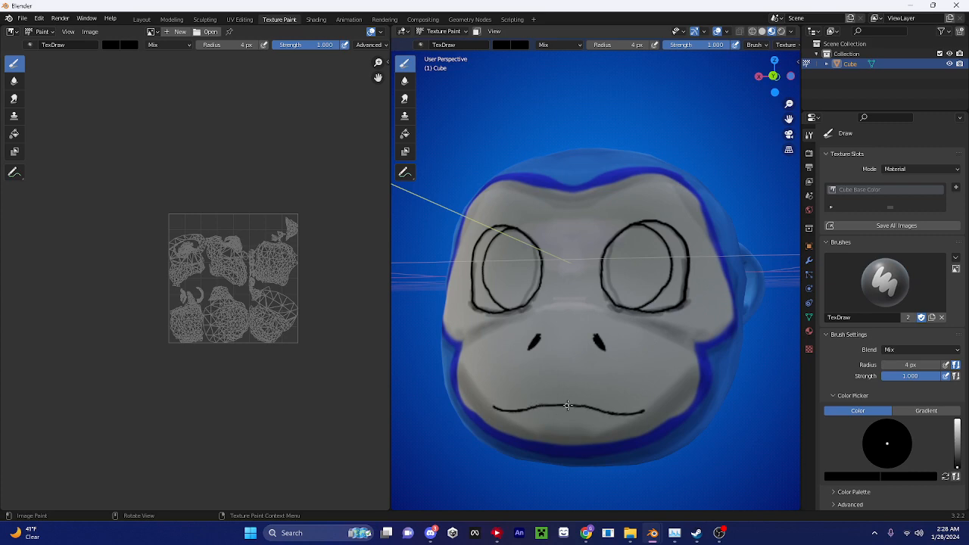
{"action": "scroll", "coordinate": [568, 404], "scroll_direction": "down", "scroll_amount": 3}
{"action": "mouse_move", "coordinate": [568, 405]}
{"action": "middle_mouse_down"}
{"action": "mouse_move", "coordinate": [631, 400]}
{"action": "mouse_move", "coordinate": [545, 401]}
{"action": "mouse_move", "coordinate": [570, 401]}
{"action": "middle_mouse_up"}
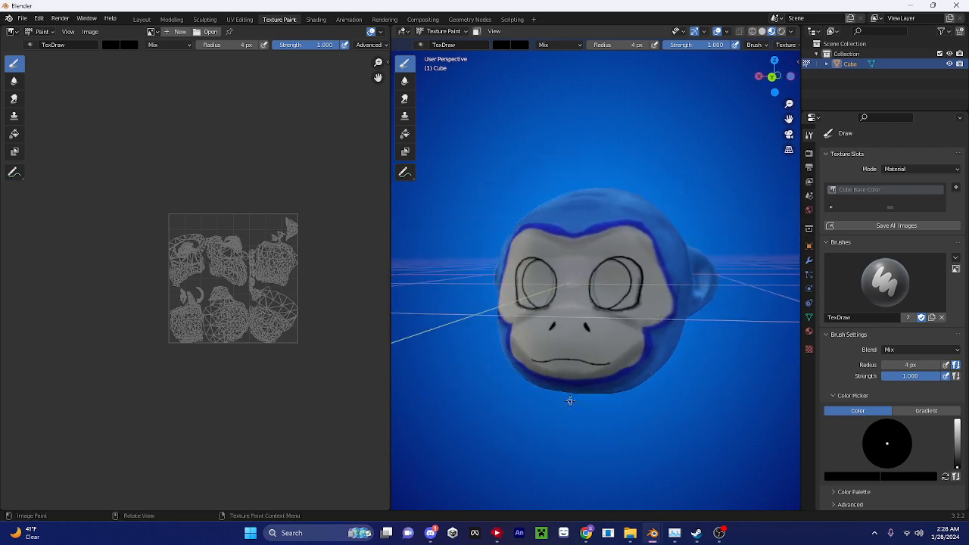
- Set the brush radius to 20 px and its colour to a very dark purple
{"action": "scroll", "coordinate": [570, 400], "scroll_direction": "up", "scroll_amount": 5}
{"action": "key", "text": "f"}
{"action": "left_click", "coordinate": [625, 400]}
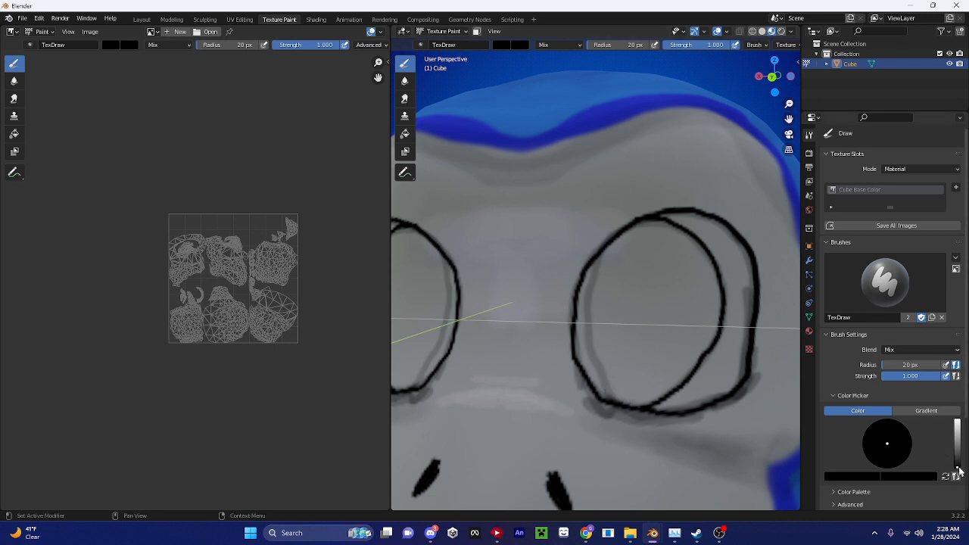
{"action": "left_click_drag", "start_coordinate": [958, 468], "coordinate": [958, 460]}
{"action": "left_click", "coordinate": [908, 452]}
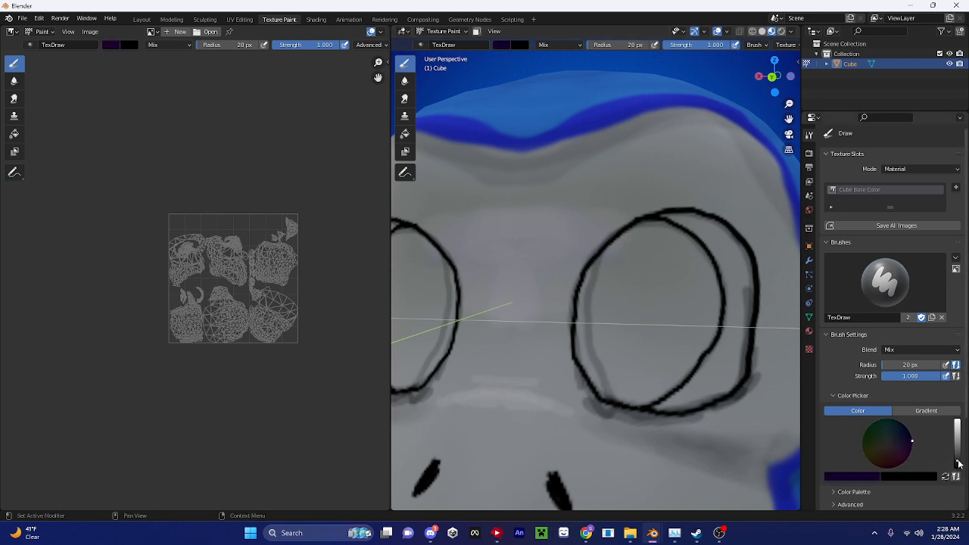
- Fill both pupils completely with the very dark purple, resizing the brush between 89 px and 107 px for the larger areas
{"action": "scroll", "coordinate": [696, 418], "scroll_direction": "up", "scroll_amount": 2}
{"action": "mouse_move", "coordinate": [599, 435]}
{"action": "left_mouse_down"}
{"action": "mouse_move", "coordinate": [638, 425]}
{"action": "mouse_move", "coordinate": [691, 387]}
{"action": "mouse_move", "coordinate": [637, 432]}
{"action": "mouse_move", "coordinate": [609, 387]}
{"action": "mouse_move", "coordinate": [612, 402]}
{"action": "left_mouse_up"}
{"action": "key", "text": "f"}
{"action": "left_click", "coordinate": [672, 426]}
{"action": "key", "text": "f"}
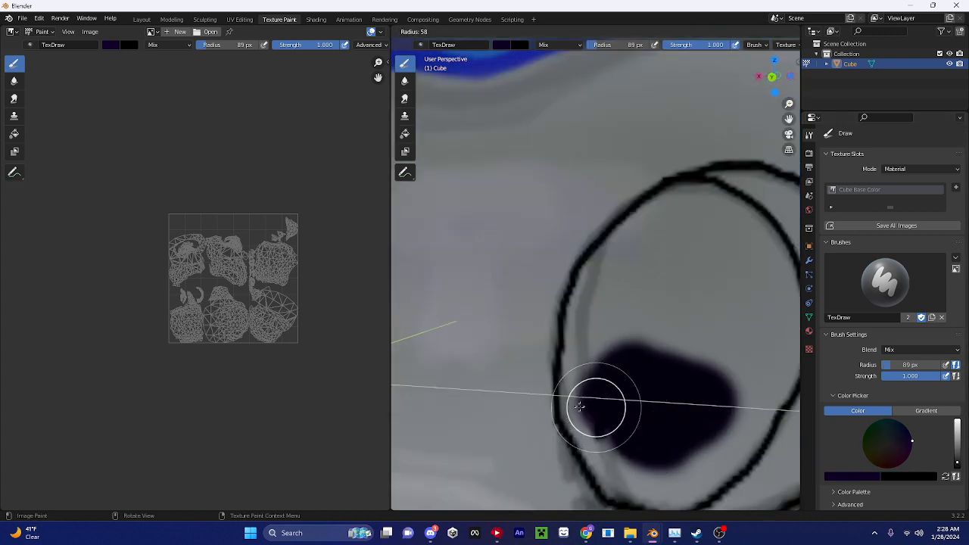
{"action": "left_click", "coordinate": [624, 407]}
{"action": "key", "text": "f"}
{"action": "left_click", "coordinate": [606, 450]}
{"action": "mouse_move", "coordinate": [630, 492]}
{"action": "left_mouse_down"}
{"action": "mouse_move", "coordinate": [577, 438]}
{"action": "mouse_move", "coordinate": [565, 381]}
{"action": "mouse_move", "coordinate": [576, 285]}
{"action": "mouse_move", "coordinate": [613, 232]}
{"action": "mouse_move", "coordinate": [674, 187]}
{"action": "mouse_move", "coordinate": [728, 199]}
{"action": "mouse_move", "coordinate": [772, 239]}
{"action": "mouse_move", "coordinate": [793, 292]}
{"action": "left_mouse_up"}
{"action": "middle_click_drag", "start_coordinate": [793, 301], "coordinate": [680, 272], "text": "shift"}
{"action": "mouse_move", "coordinate": [690, 280]}
{"action": "left_mouse_down"}
{"action": "mouse_move", "coordinate": [673, 359]}
{"action": "mouse_move", "coordinate": [600, 432]}
{"action": "mouse_move", "coordinate": [517, 456]}
{"action": "mouse_move", "coordinate": [544, 467]}
{"action": "mouse_move", "coordinate": [588, 447]}
{"action": "mouse_move", "coordinate": [651, 385]}
{"action": "left_mouse_up"}
{"action": "key", "text": "f"}
{"action": "left_click", "coordinate": [605, 361]}
{"action": "mouse_move", "coordinate": [606, 361]}
{"action": "left_mouse_down"}
{"action": "mouse_move", "coordinate": [569, 421]}
{"action": "mouse_move", "coordinate": [517, 398]}
{"action": "mouse_move", "coordinate": [491, 424]}
{"action": "mouse_move", "coordinate": [472, 355]}
{"action": "mouse_move", "coordinate": [506, 212]}
{"action": "mouse_move", "coordinate": [570, 171]}
{"action": "mouse_move", "coordinate": [657, 227]}
{"action": "mouse_move", "coordinate": [636, 351]}
{"action": "mouse_move", "coordinate": [627, 287]}
{"action": "mouse_move", "coordinate": [580, 201]}
{"action": "mouse_move", "coordinate": [563, 288]}
{"action": "left_mouse_up"}
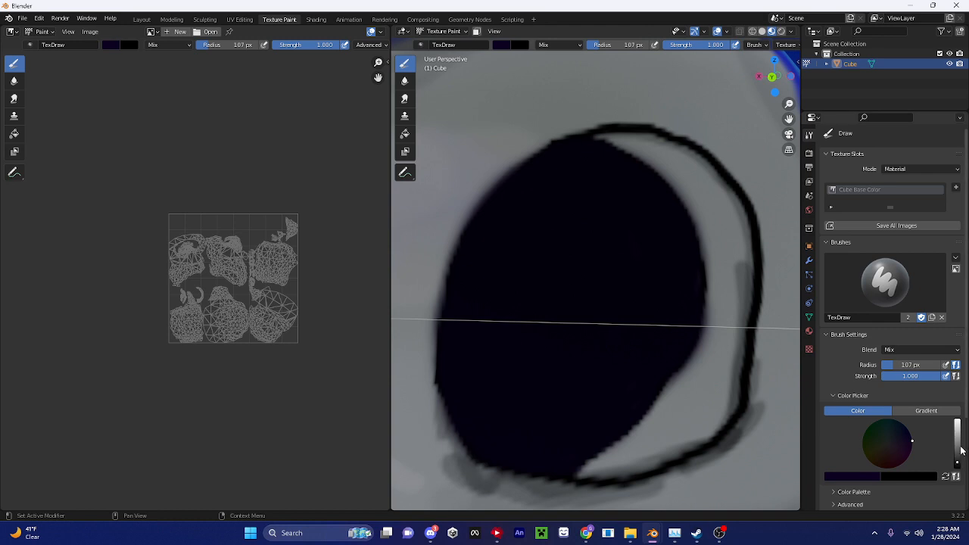
- Switch the brush colour to near-white and fill the eye whites beside the pupils, using radii from 22 to 49 px
{"action": "left_click_drag", "start_coordinate": [960, 450], "coordinate": [959, 419]}
{"action": "key", "text": "f"}
{"action": "left_click", "coordinate": [778, 439]}
{"action": "mouse_move", "coordinate": [589, 467]}
{"action": "left_mouse_down"}
{"action": "mouse_move", "coordinate": [606, 464]}
{"action": "mouse_move", "coordinate": [674, 383]}
{"action": "mouse_move", "coordinate": [704, 270]}
{"action": "mouse_move", "coordinate": [660, 168]}
{"action": "mouse_move", "coordinate": [625, 149]}
{"action": "left_mouse_up"}
{"action": "key", "text": "ctrl+z"}
{"action": "left_click", "coordinate": [889, 444]}
{"action": "key", "text": "f"}
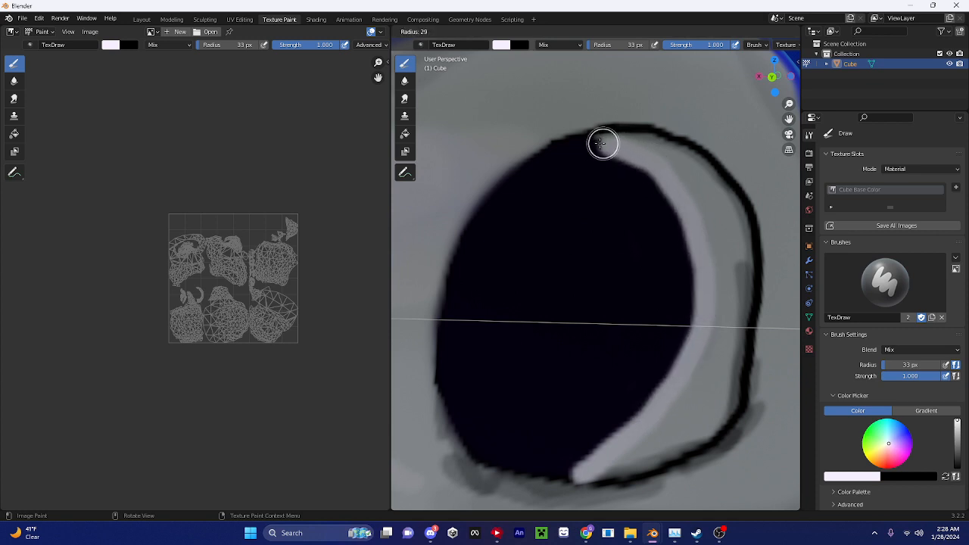
{"action": "left_click", "coordinate": [603, 141]}
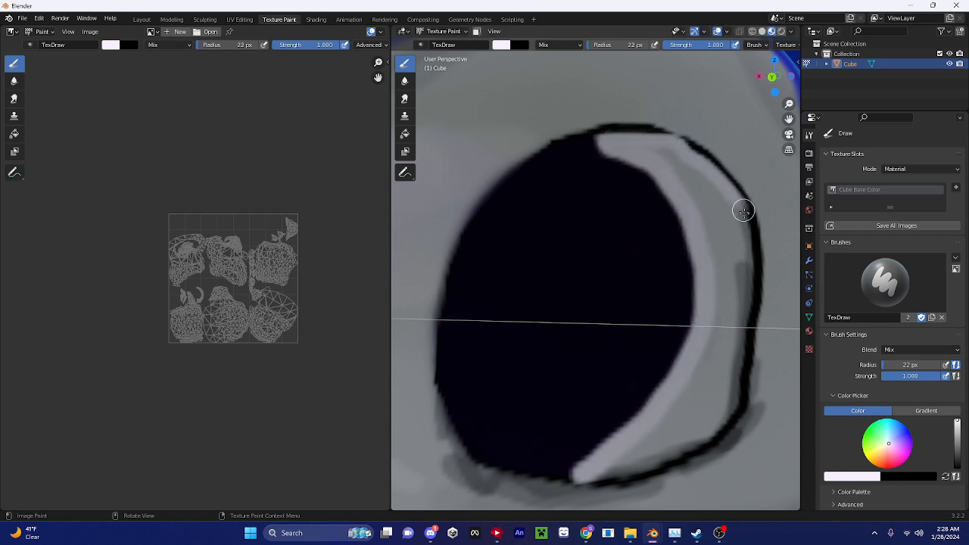
{"action": "mouse_move", "coordinate": [743, 211]}
{"action": "left_mouse_down"}
{"action": "mouse_move", "coordinate": [754, 307]}
{"action": "mouse_move", "coordinate": [737, 400]}
{"action": "mouse_move", "coordinate": [673, 457]}
{"action": "mouse_move", "coordinate": [598, 471]}
{"action": "mouse_move", "coordinate": [703, 376]}
{"action": "mouse_move", "coordinate": [703, 210]}
{"action": "mouse_move", "coordinate": [651, 158]}
{"action": "mouse_move", "coordinate": [726, 227]}
{"action": "mouse_move", "coordinate": [734, 320]}
{"action": "mouse_move", "coordinate": [718, 411]}
{"action": "left_mouse_up"}
{"action": "key", "text": "f"}
{"action": "left_click", "coordinate": [612, 469]}
{"action": "scroll", "coordinate": [669, 362], "scroll_direction": "down", "scroll_amount": 10}
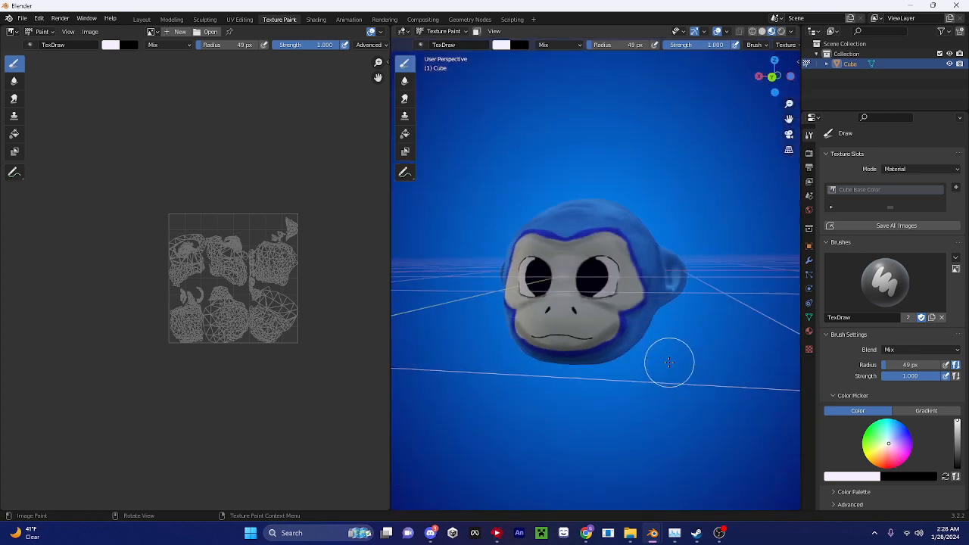
- Switch the brush to black with a 6 px radius and repaint the outer outlines around the eye whites
{"action": "middle_click_drag", "start_coordinate": [669, 362], "coordinate": [694, 361]}
{"action": "scroll", "coordinate": [733, 393], "scroll_direction": "up", "scroll_amount": 6}
{"action": "middle_click_drag", "start_coordinate": [733, 394], "coordinate": [672, 378]}
{"action": "scroll", "coordinate": [672, 377], "scroll_direction": "down", "scroll_amount": 2}
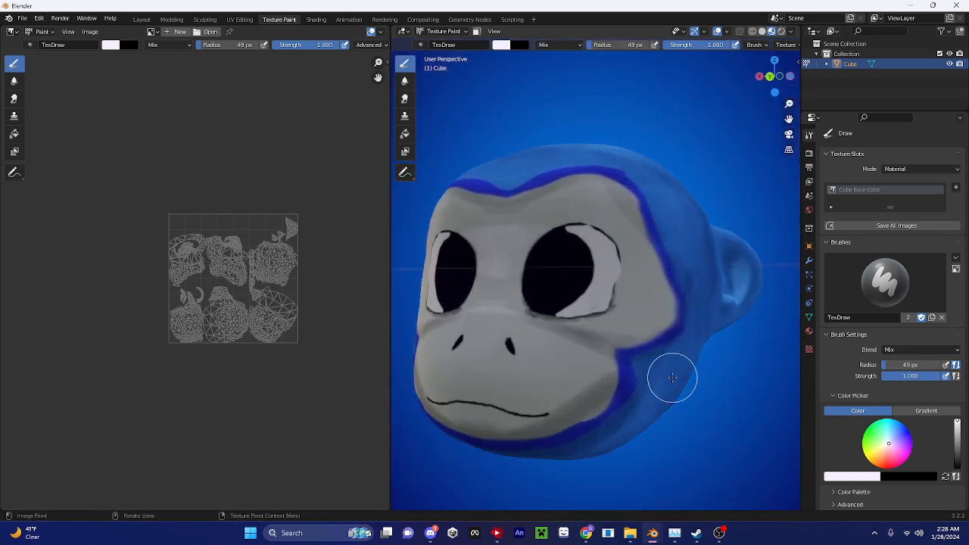
{"action": "scroll", "coordinate": [672, 378], "scroll_direction": "up", "scroll_amount": 2}
{"action": "left_click_drag", "start_coordinate": [957, 462], "coordinate": [956, 471]}
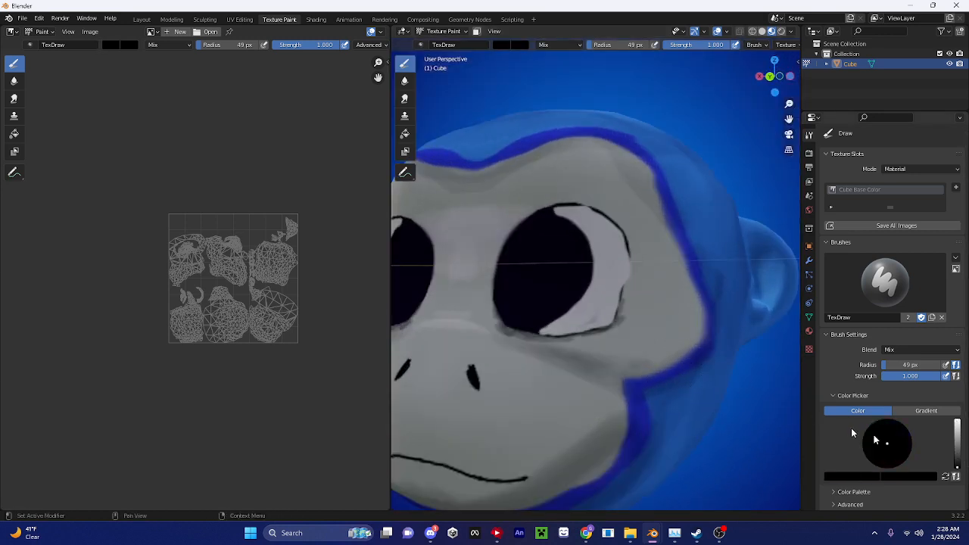
{"action": "scroll", "coordinate": [673, 378], "scroll_direction": "down", "scroll_amount": 5}
{"action": "middle_click_drag", "start_coordinate": [673, 378], "coordinate": [656, 413]}
{"action": "scroll", "coordinate": [652, 374], "scroll_direction": "up", "scroll_amount": 5}
{"action": "key", "text": "f"}
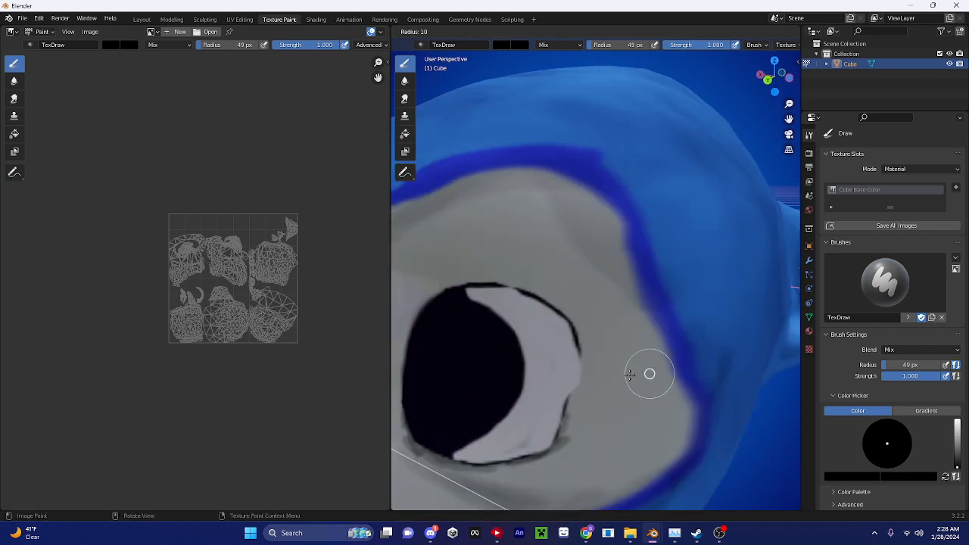
{"action": "left_click", "coordinate": [629, 375]}
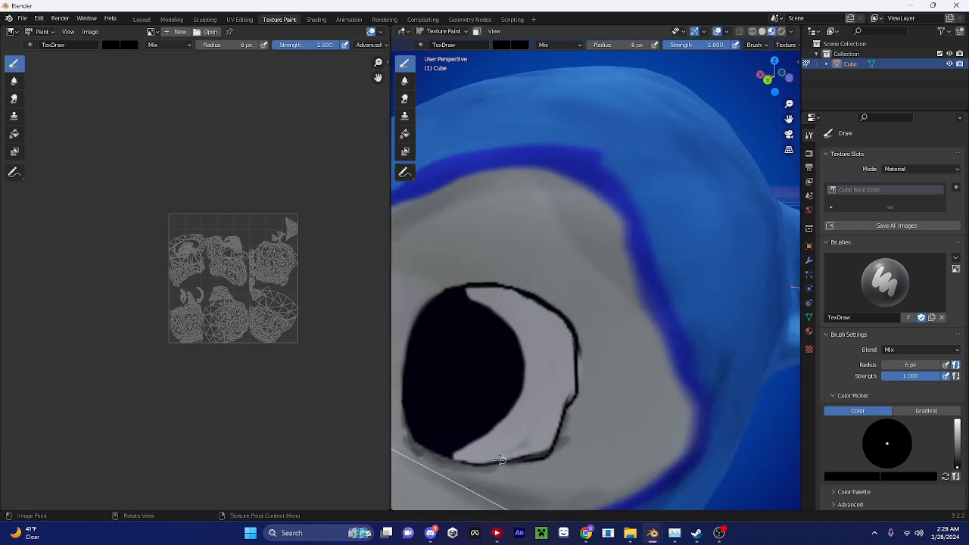
- Paint short dark creases below both eyes with an 11 px black brush at strength 0.370
{"action": "scroll", "coordinate": [447, 449], "scroll_direction": "down", "scroll_amount": 5}
{"action": "middle_click_drag", "start_coordinate": [515, 432], "coordinate": [571, 394]}
{"action": "scroll", "coordinate": [570, 393], "scroll_direction": "up", "scroll_amount": 5}
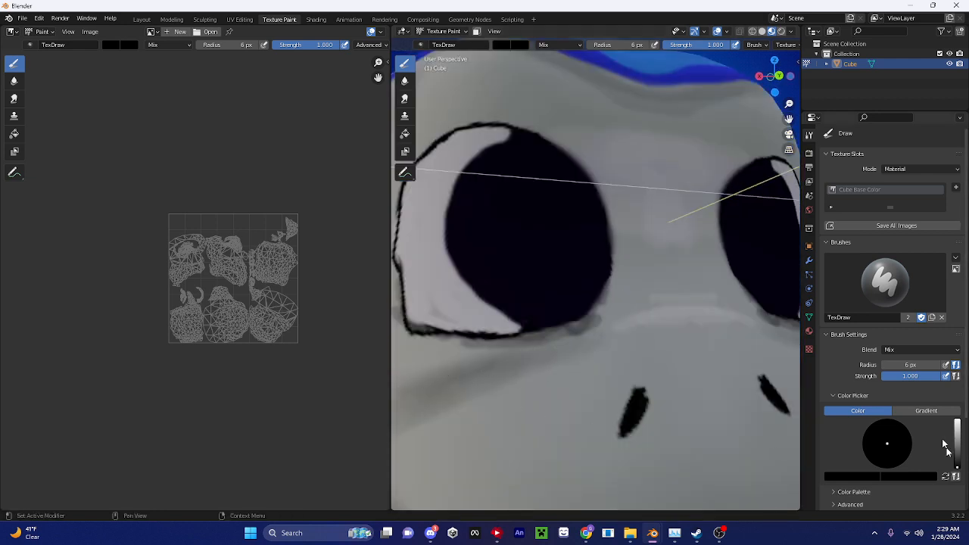
{"action": "scroll", "coordinate": [540, 257], "scroll_direction": "down", "scroll_amount": 3}
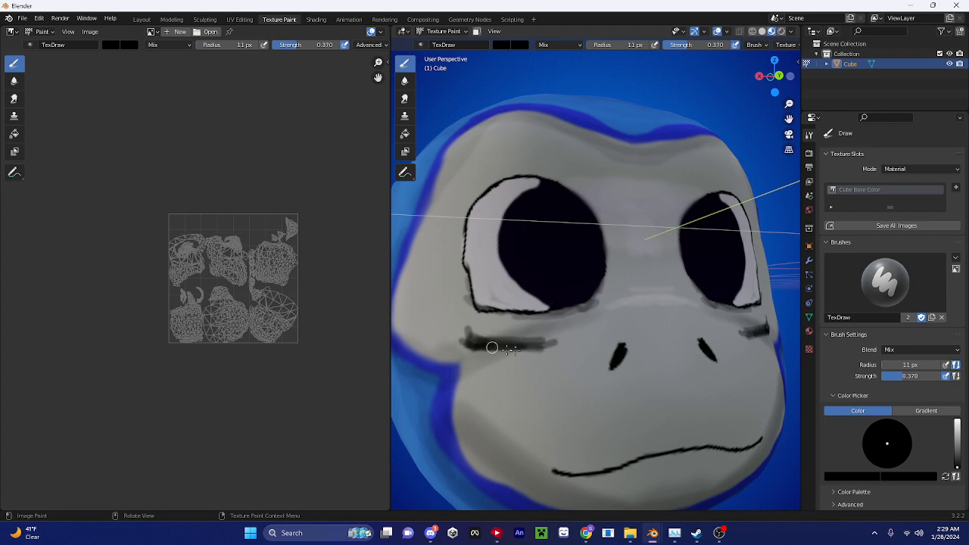
{"action": "scroll", "coordinate": [534, 347], "scroll_direction": "down", "scroll_amount": 5}
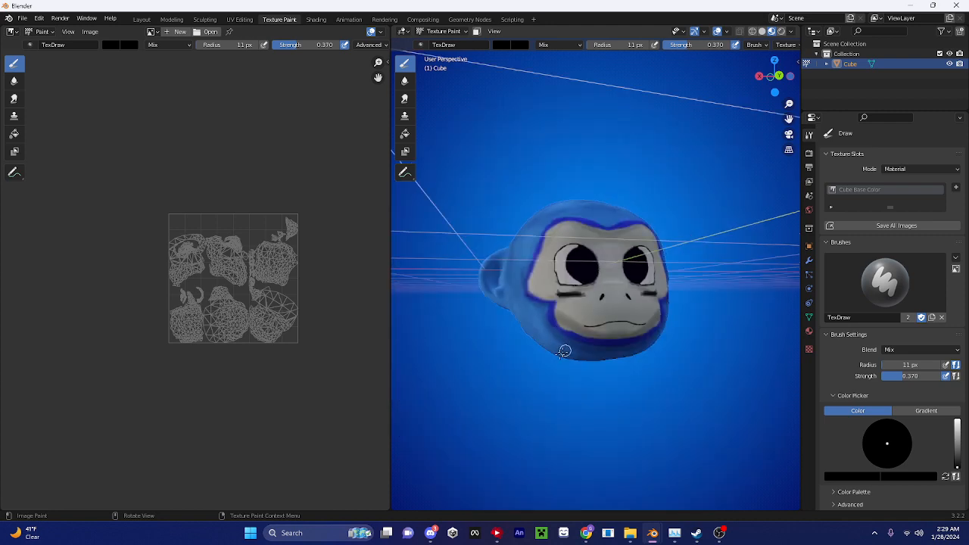
- Examine the painted face and head from several angles and distances
{"action": "middle_click_drag", "start_coordinate": [562, 350], "coordinate": [553, 370]}
{"action": "scroll", "coordinate": [553, 370], "scroll_direction": "up", "scroll_amount": 3}
{"action": "middle_click_drag", "start_coordinate": [606, 351], "coordinate": [578, 352]}
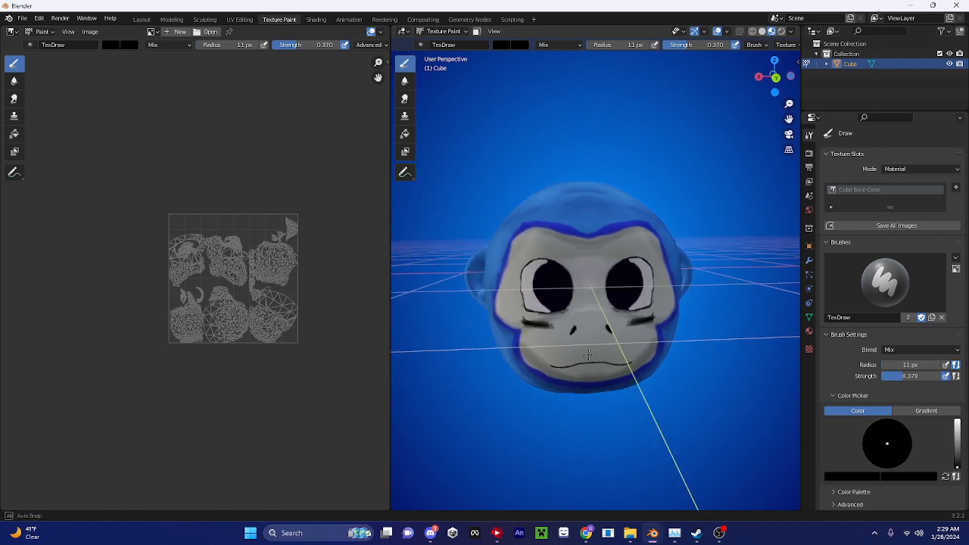
{"action": "scroll", "coordinate": [633, 294], "scroll_direction": "up", "scroll_amount": 6}
{"action": "middle_click_drag", "start_coordinate": [730, 295], "coordinate": [655, 300]}
{"action": "scroll", "coordinate": [536, 272], "scroll_direction": "down", "scroll_amount": 4}
{"action": "middle_click_drag", "start_coordinate": [536, 271], "coordinate": [612, 283]}
{"action": "scroll", "coordinate": [603, 262], "scroll_direction": "down", "scroll_amount": 4}
{"action": "scroll", "coordinate": [590, 292], "scroll_direction": "down", "scroll_amount": 3}
{"action": "scroll", "coordinate": [569, 237], "scroll_direction": "up", "scroll_amount": 6}
{"action": "scroll", "coordinate": [581, 240], "scroll_direction": "down", "scroll_amount": 4}
{"action": "scroll", "coordinate": [582, 241], "scroll_direction": "up", "scroll_amount": 3}
{"action": "scroll", "coordinate": [611, 281], "scroll_direction": "up", "scroll_amount": 2}
{"action": "scroll", "coordinate": [612, 283], "scroll_direction": "up", "scroll_amount": 5}
{"action": "scroll", "coordinate": [614, 311], "scroll_direction": "down", "scroll_amount": 7}
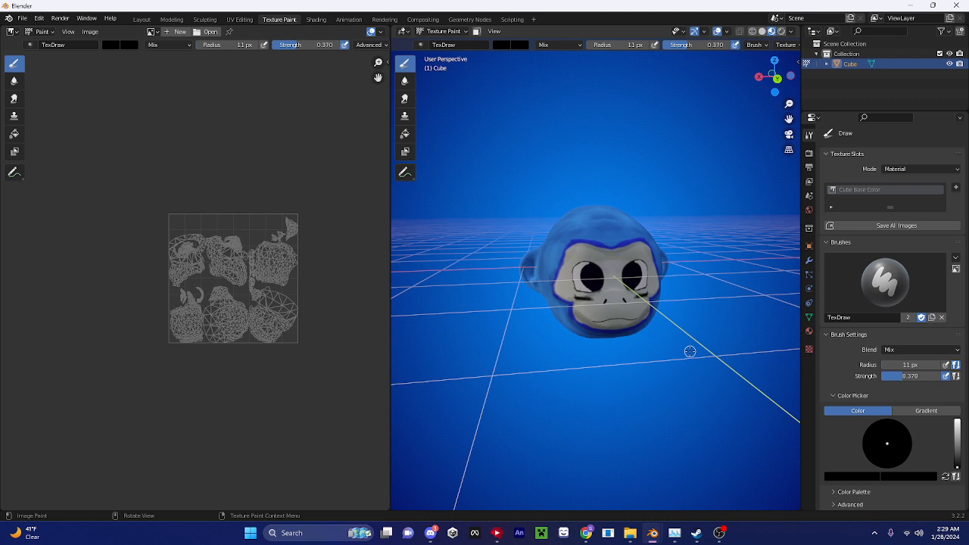
- Try a black 11 px stroke at strength 1.000 along the middle of the brow, just beneath the blue outline
{"action": "scroll", "coordinate": [627, 231], "scroll_direction": "up", "scroll_amount": 5}
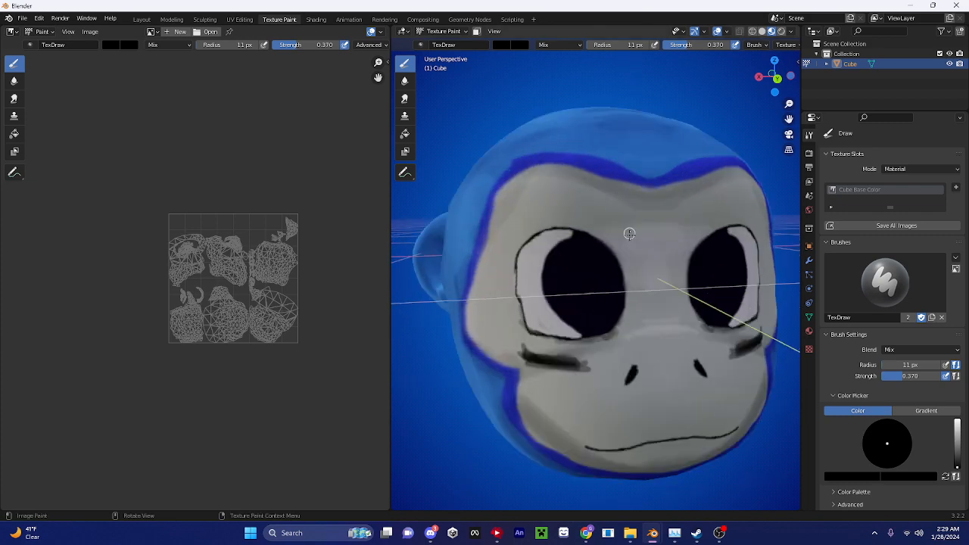
{"action": "middle_click_drag", "start_coordinate": [627, 232], "coordinate": [587, 275]}
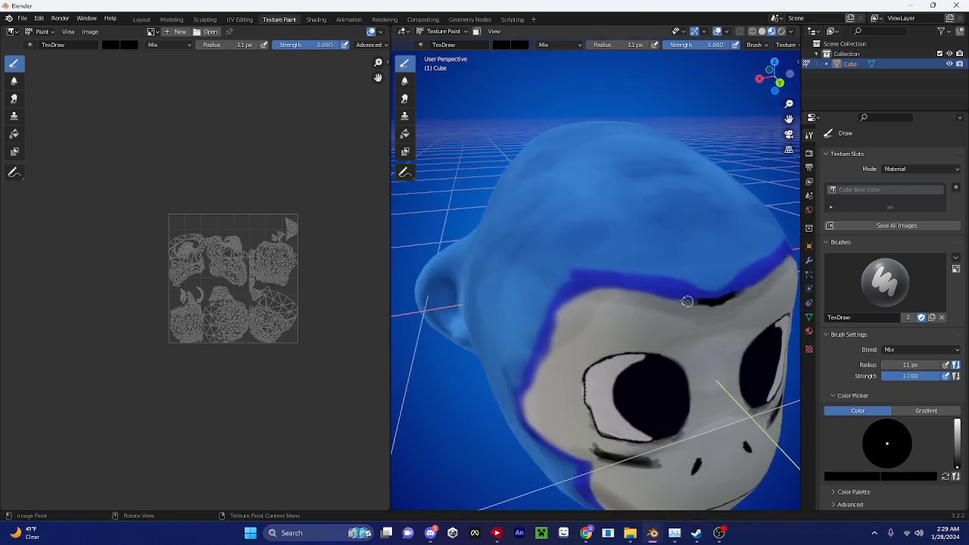
{"action": "scroll", "coordinate": [567, 305], "scroll_direction": "down", "scroll_amount": 7}
{"action": "middle_click_drag", "start_coordinate": [568, 305], "coordinate": [519, 268]}
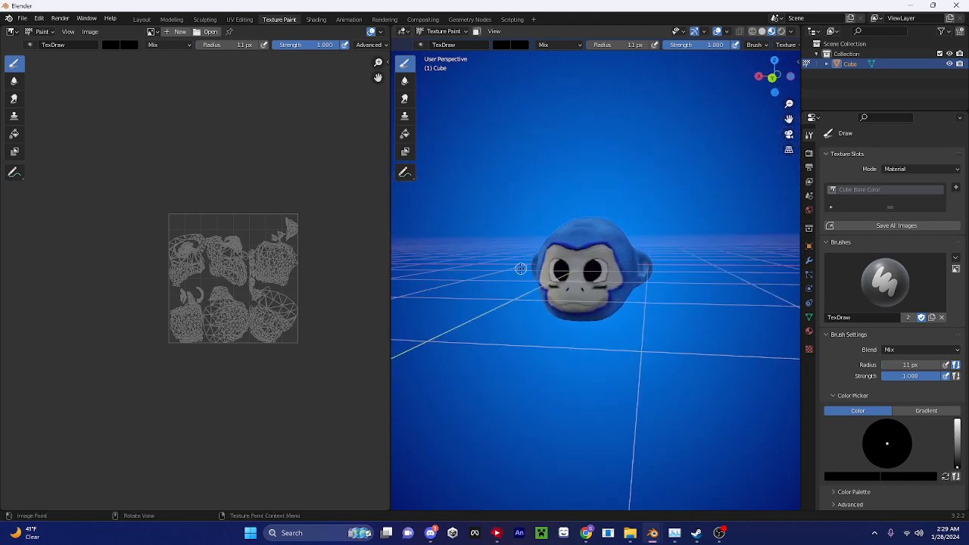
{"action": "scroll", "coordinate": [552, 220], "scroll_direction": "up", "scroll_amount": 5}
{"action": "key", "text": "ctrl+z"}
- Switch the brush to white with a 17 px radius and paint zigzag highlights in the upper part of both pupils
{"action": "middle_click_drag", "start_coordinate": [616, 303], "coordinate": [658, 313]}
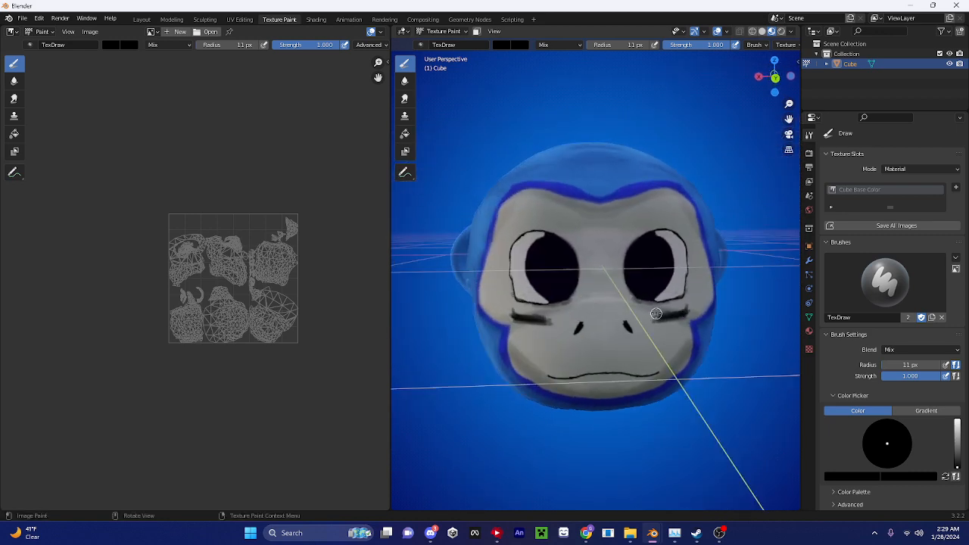
{"action": "left_click_drag", "start_coordinate": [957, 447], "coordinate": [956, 419]}
{"action": "scroll", "coordinate": [648, 333], "scroll_direction": "up", "scroll_amount": 5}
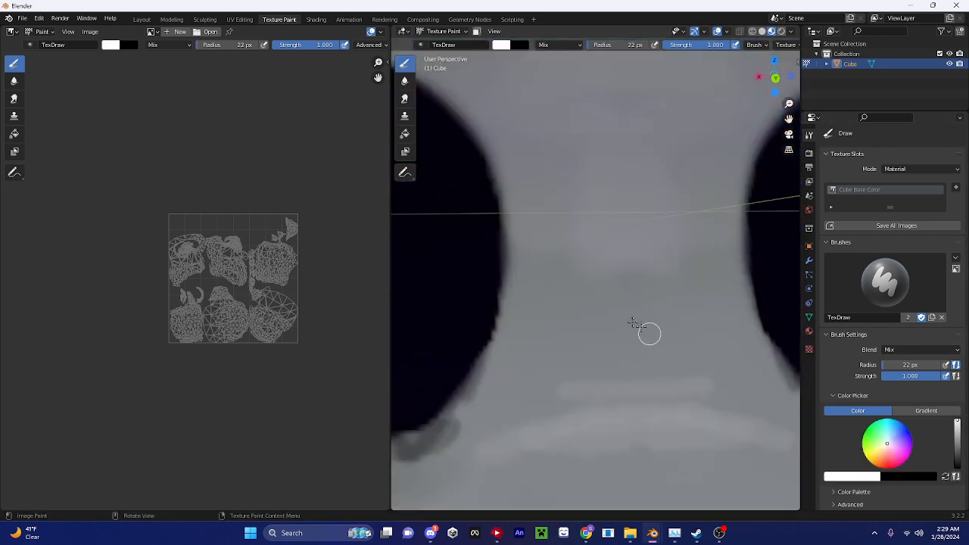
{"action": "middle_click_drag", "start_coordinate": [575, 292], "coordinate": [595, 308]}
{"action": "key", "text": "f"}
{"action": "left_click", "coordinate": [578, 323]}
{"action": "key", "text": "f"}
{"action": "left_click", "coordinate": [585, 329]}
{"action": "left_click_drag", "start_coordinate": [578, 447], "coordinate": [673, 387]}
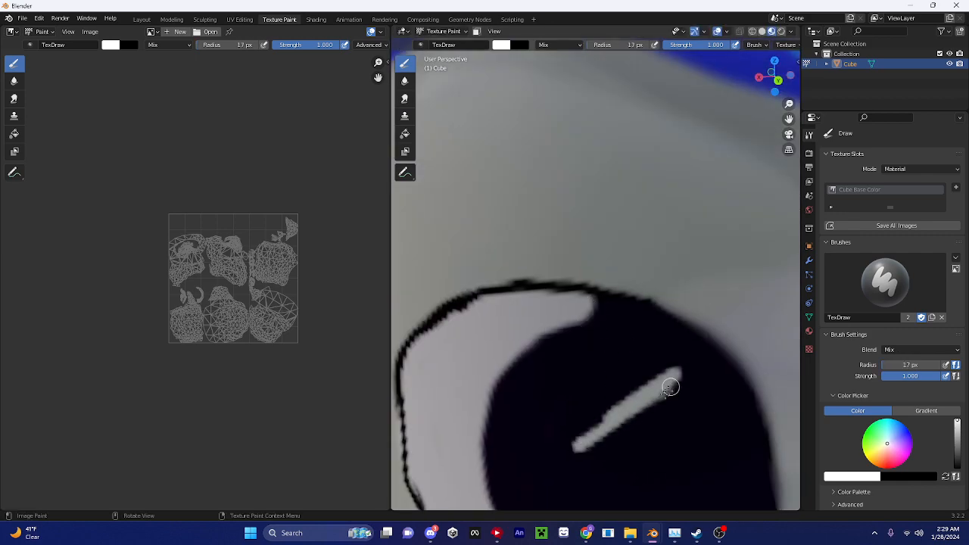
{"action": "key", "text": "ctrl+z"}
{"action": "mouse_move", "coordinate": [606, 373]}
{"action": "left_mouse_down"}
{"action": "mouse_move", "coordinate": [624, 352]}
{"action": "mouse_move", "coordinate": [683, 451]}
{"action": "left_mouse_up"}
- Examine the head and the white pupil highlights from the front and both sides at several distances
{"action": "scroll", "coordinate": [697, 424], "scroll_direction": "down", "scroll_amount": 8}
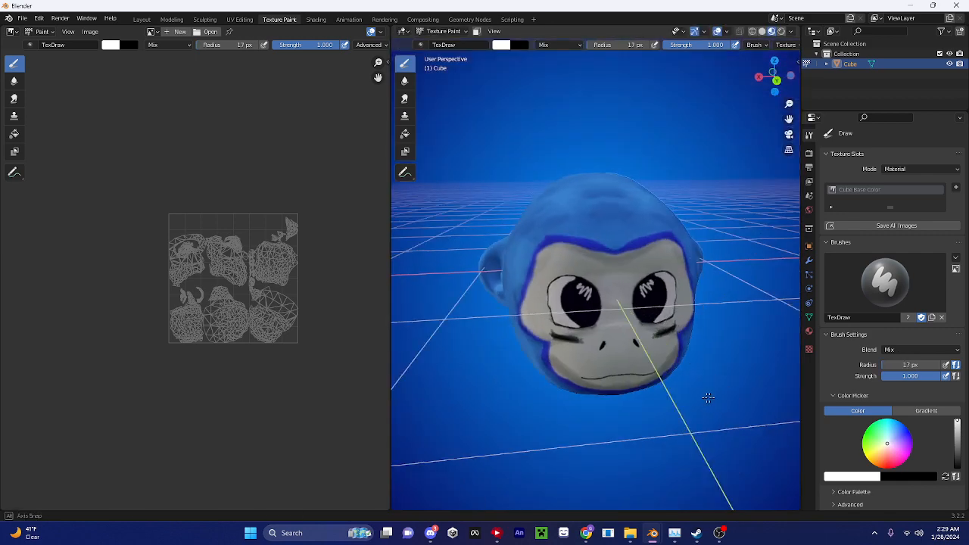
{"action": "middle_click_drag", "start_coordinate": [707, 396], "coordinate": [588, 209]}
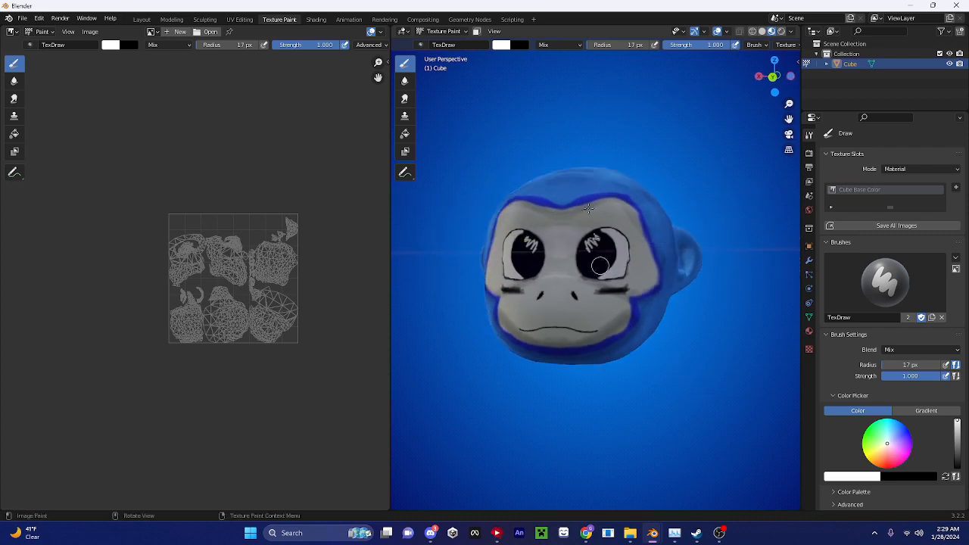
{"action": "scroll", "coordinate": [663, 257], "scroll_direction": "down", "scroll_amount": 3}
{"action": "middle_click_drag", "start_coordinate": [663, 258], "coordinate": [687, 280]}
{"action": "mouse_move", "coordinate": [697, 531]}
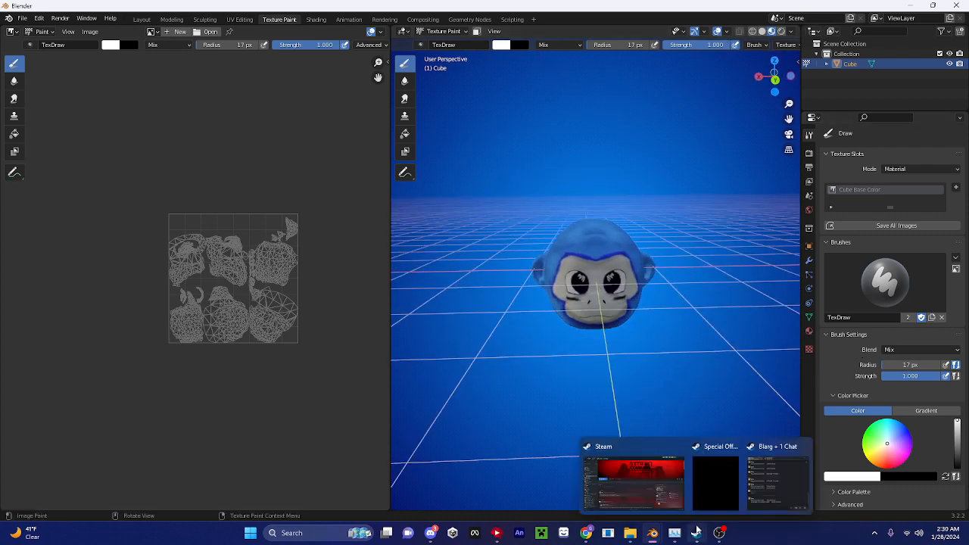
{"action": "scroll", "coordinate": [639, 195], "scroll_direction": "down", "scroll_amount": 2}
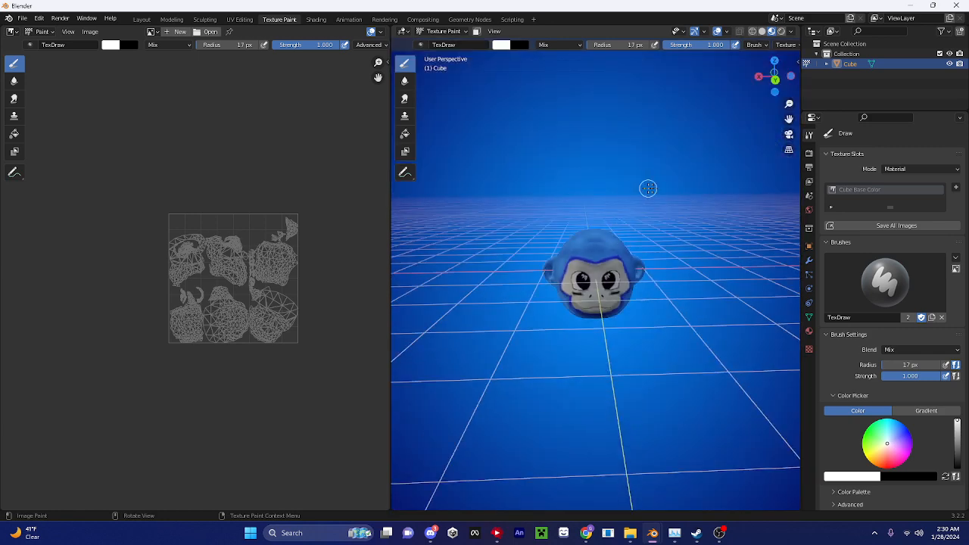
{"action": "middle_click_drag", "start_coordinate": [650, 195], "coordinate": [728, 146]}
{"action": "scroll", "coordinate": [717, 173], "scroll_direction": "up", "scroll_amount": 2}
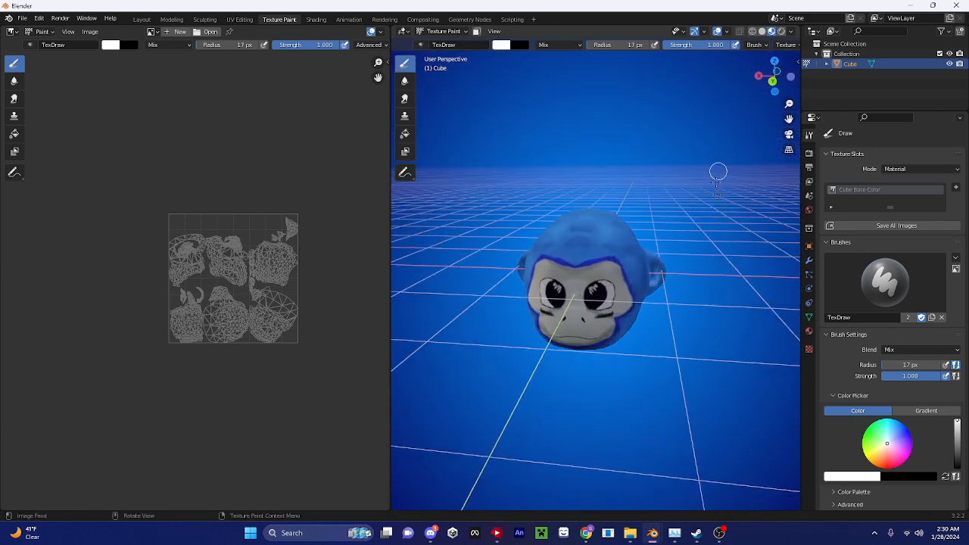
{"action": "mouse_move", "coordinate": [725, 539]}
{"action": "scroll", "coordinate": [606, 264], "scroll_direction": "down", "scroll_amount": 1}
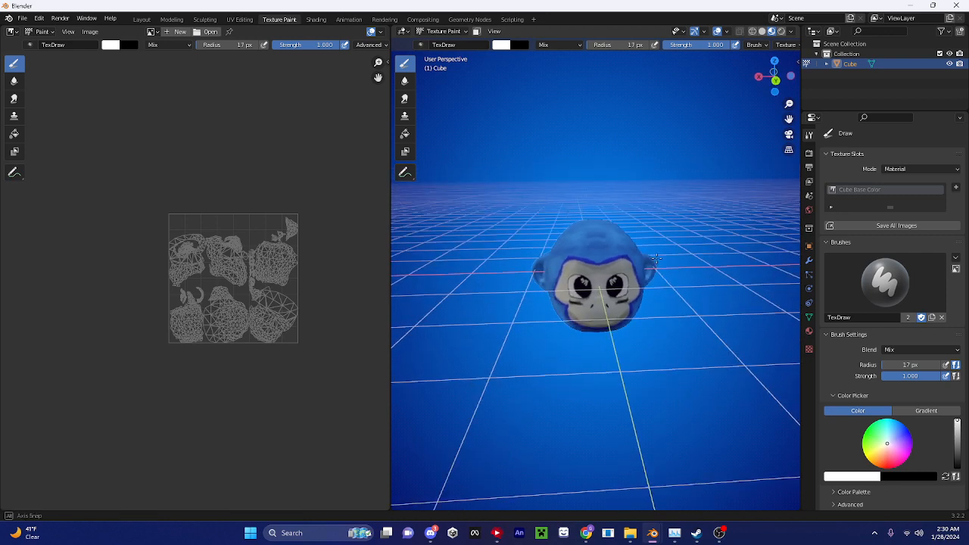